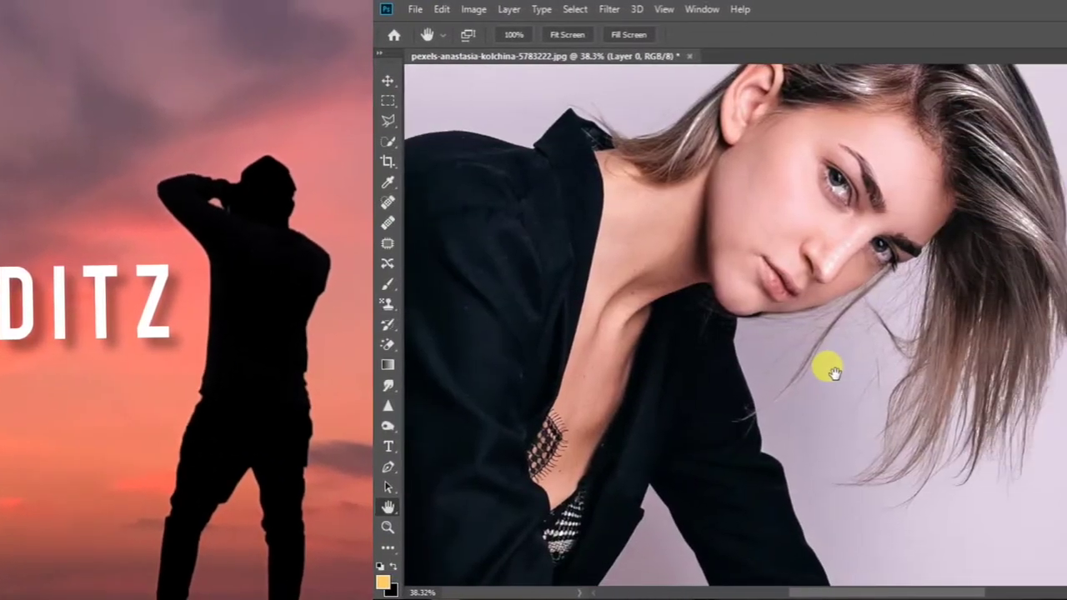
Zoom in and out on the portrait to inspect the woman's face
scroll(463, 414, down, 2)
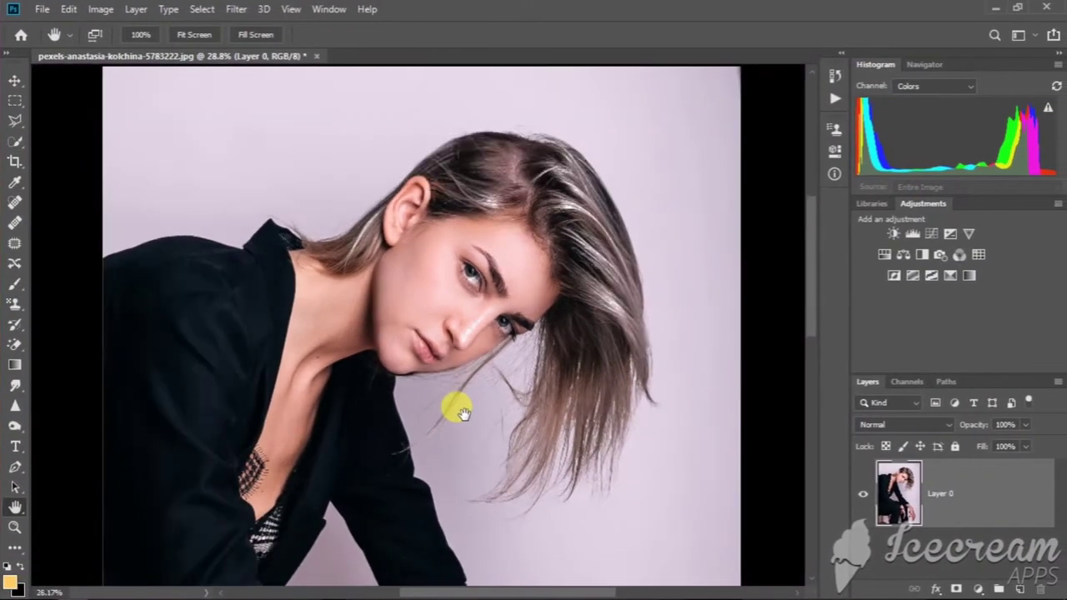
scroll(463, 414, down, 2)
scroll(463, 414, down, 1)
scroll(464, 414, down, 1)
scroll(495, 245, up, 1)
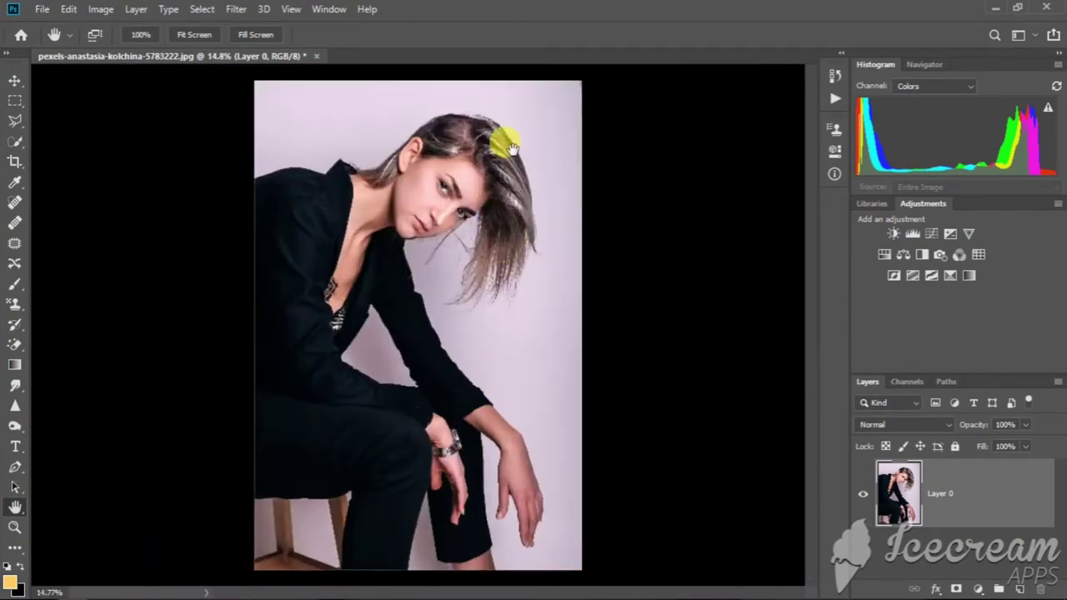
scroll(476, 99, up, 2)
scroll(472, 102, up, 2)
scroll(469, 105, up, 2)
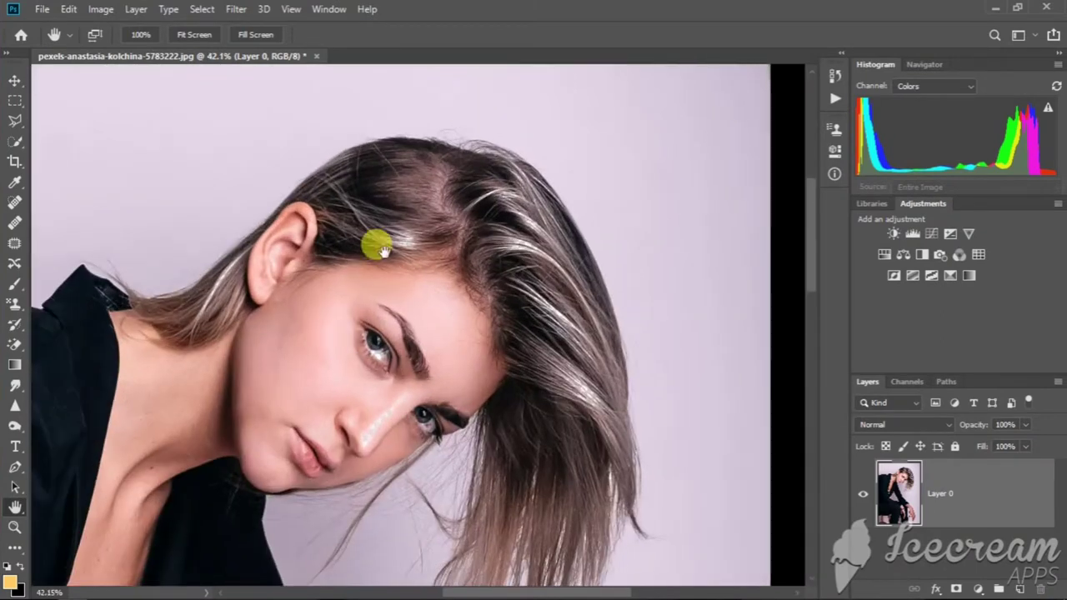
Use the Quick Selection Tool to select the woman from her hair crown to her chin
click(25, 143)
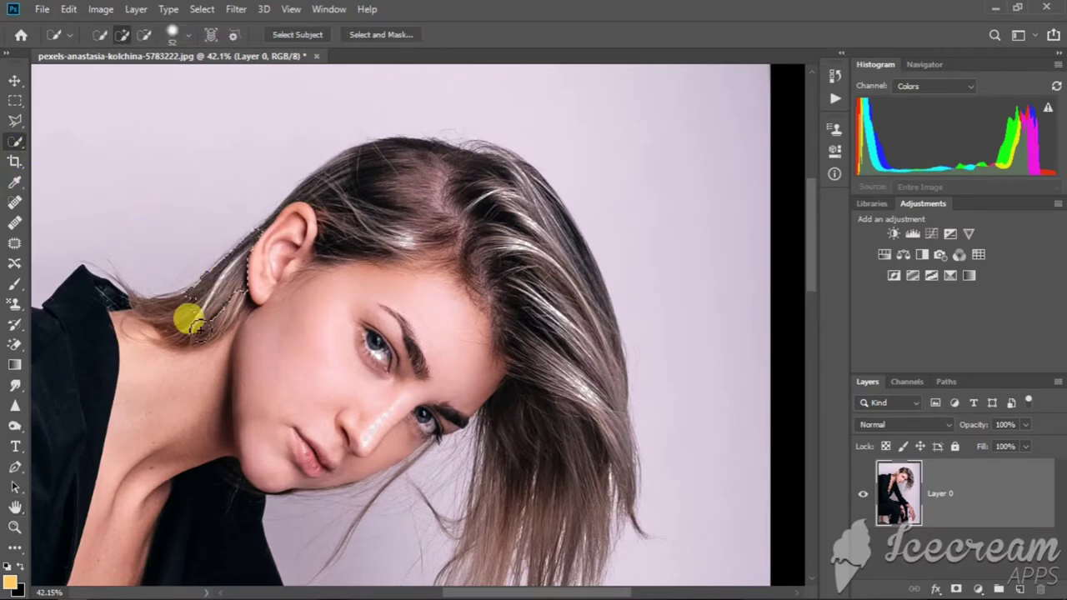
mouse_move(197, 327)
mouse_down()
mouse_move(341, 231)
mouse_move(500, 191)
mouse_move(535, 253)
mouse_move(558, 356)
mouse_move(594, 432)
mouse_move(464, 405)
mouse_move(423, 421)
mouse_move(281, 369)
mouse_move(564, 373)
mouse_move(478, 539)
mouse_move(498, 544)
mouse_move(489, 519)
mouse_move(508, 436)
mouse_move(342, 167)
mouse_up()
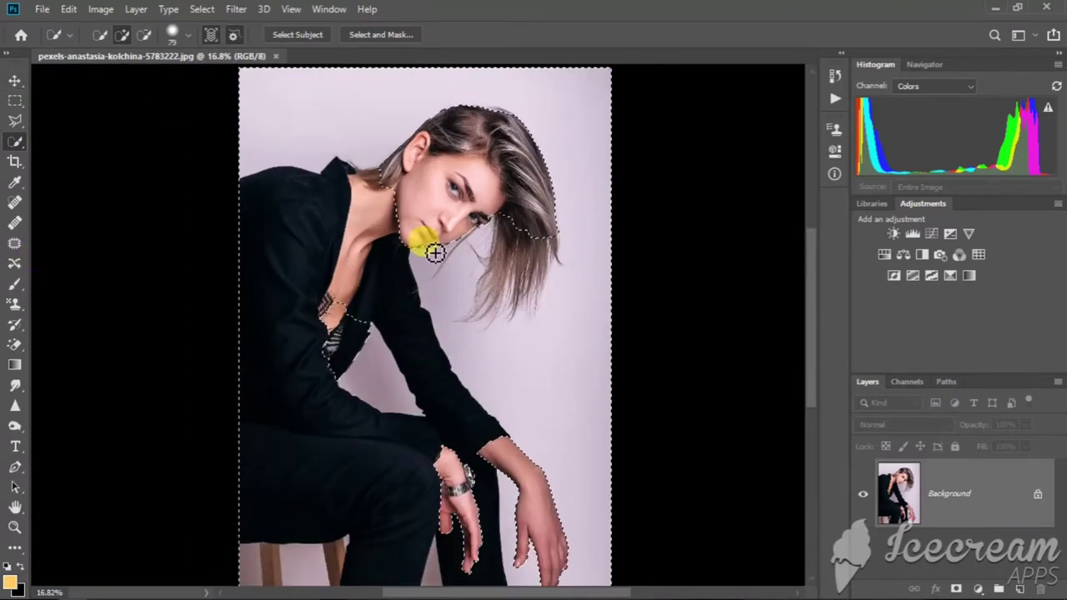
drag(435, 253, 440, 246)
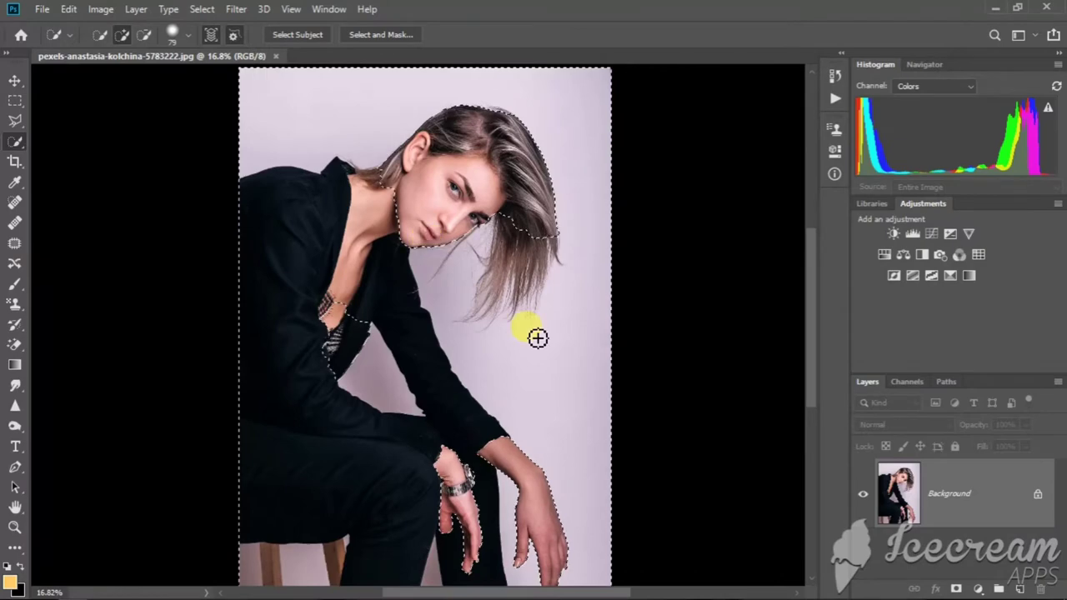
Invert the selection onto the backdrop and switch to the Magic Eraser Tool
right_click(536, 337)
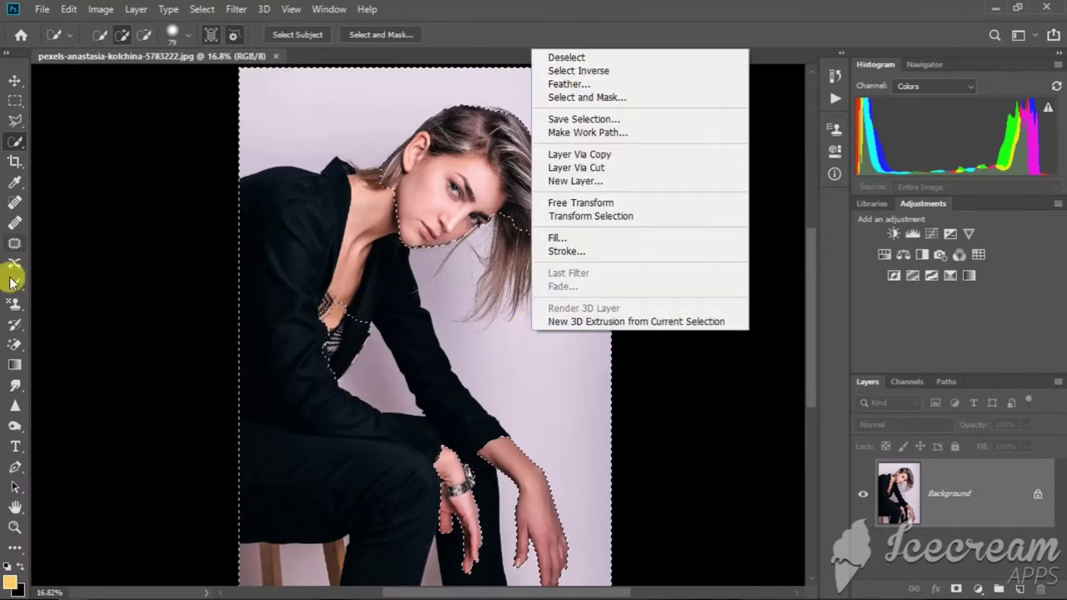
click(11, 338)
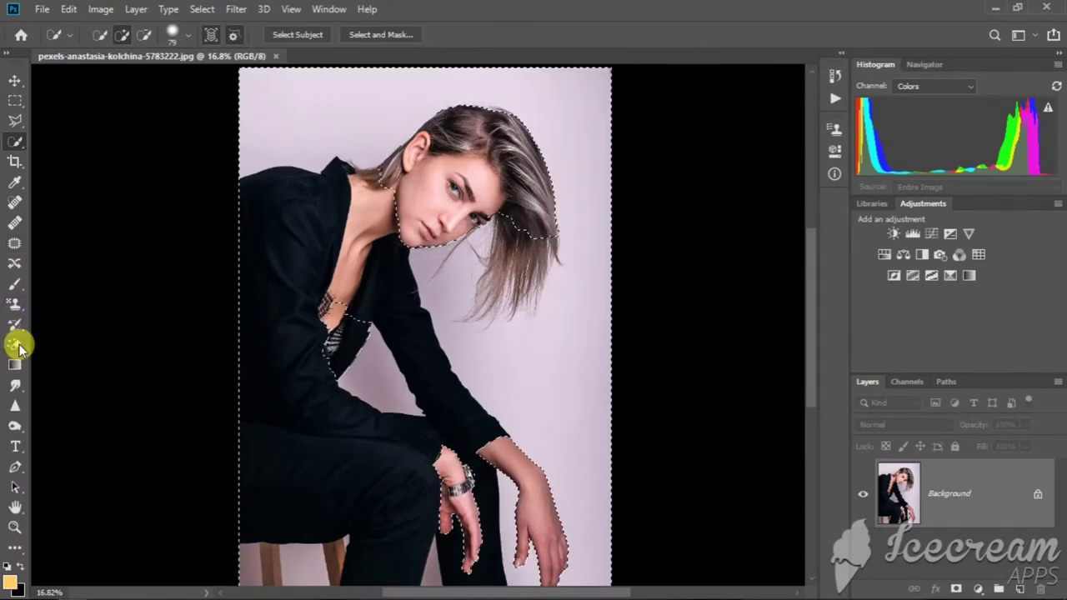
click(17, 345)
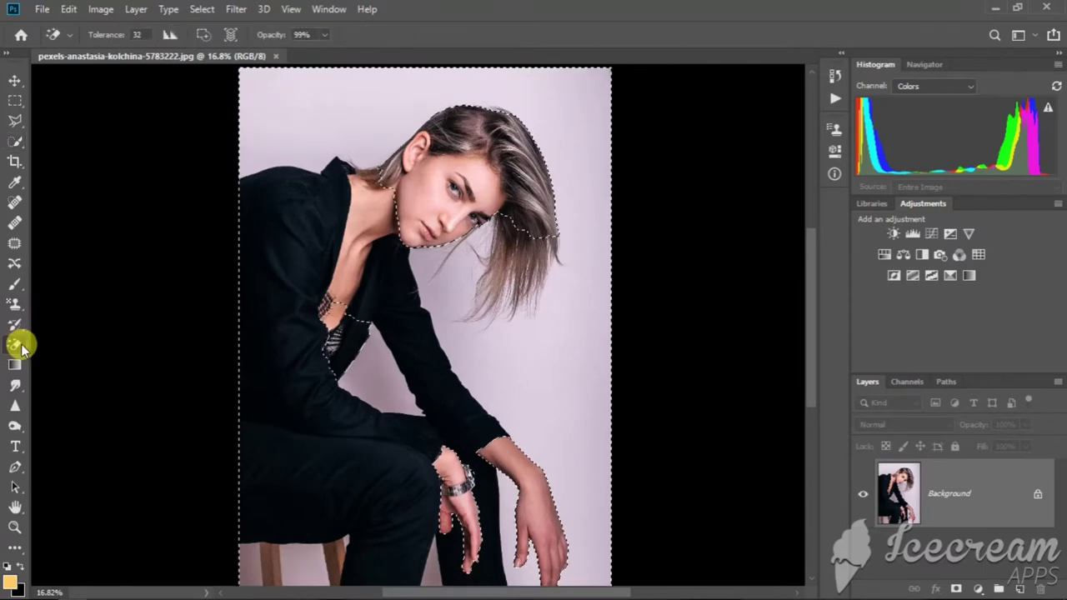
right_click(18, 346)
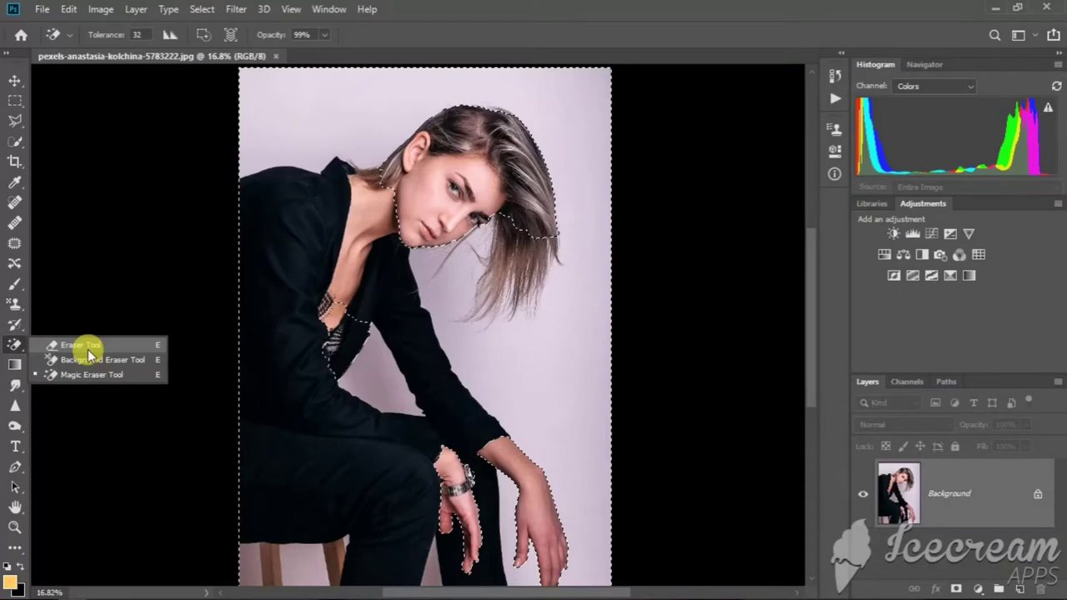
click(92, 374)
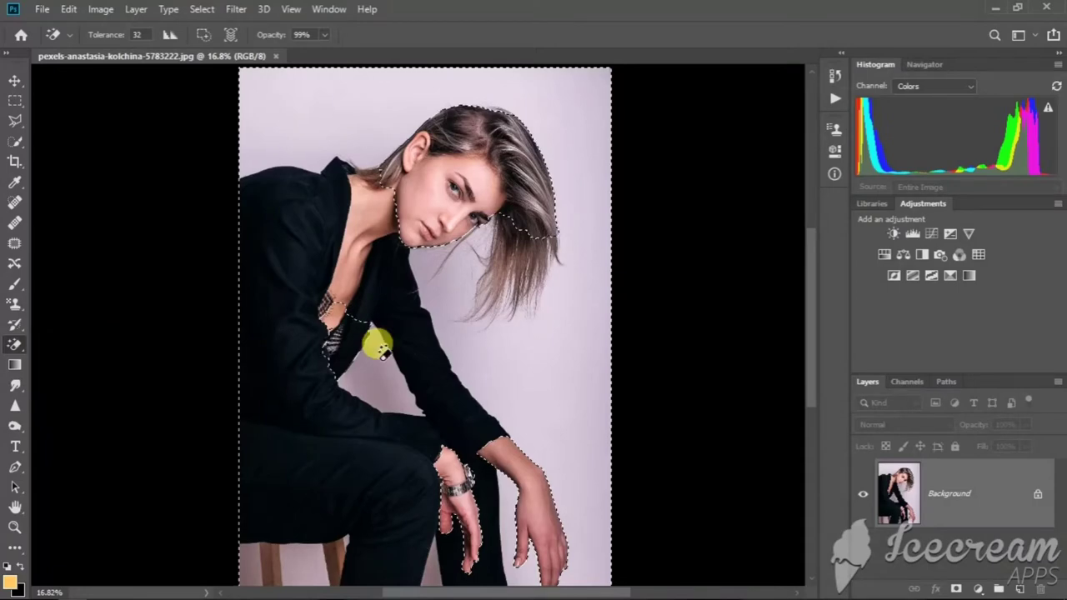
Erase the lavender patches around the figure, undoing one erase to restore hair wisps
scroll(379, 350, down, 1)
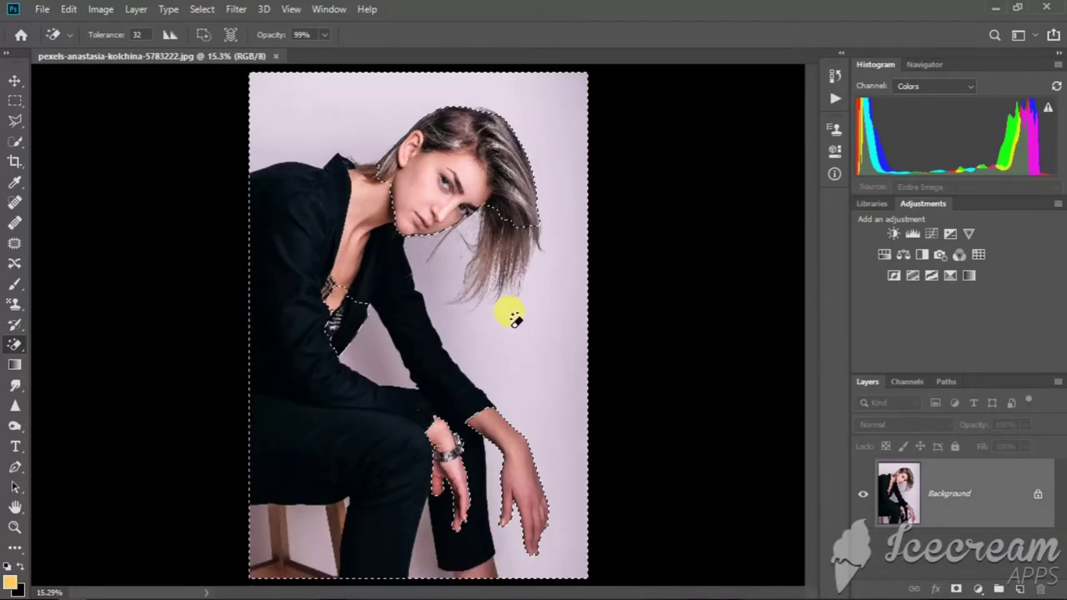
click(510, 324)
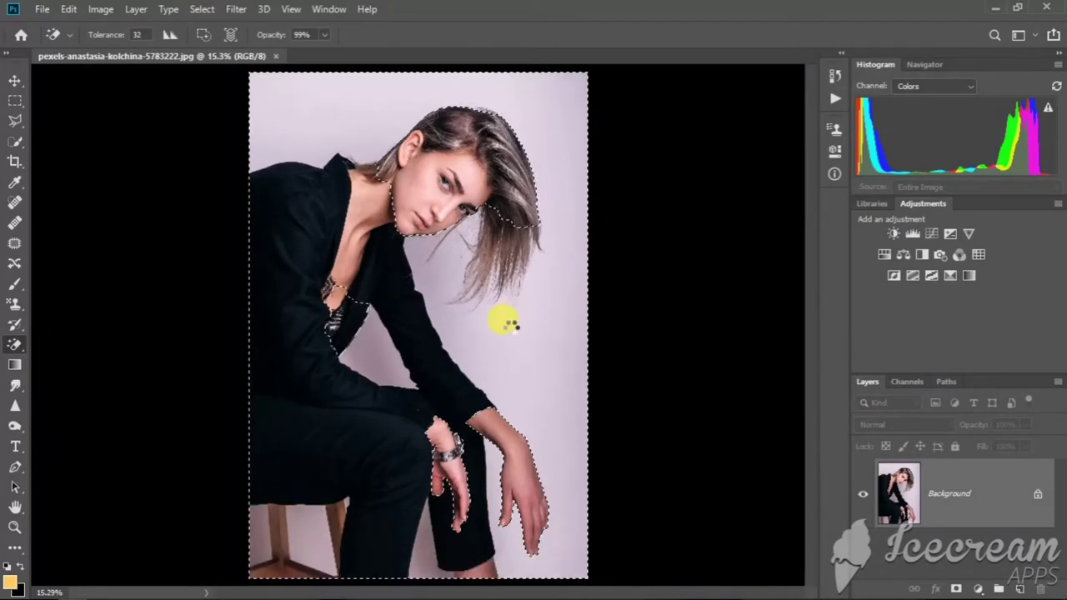
click(425, 279)
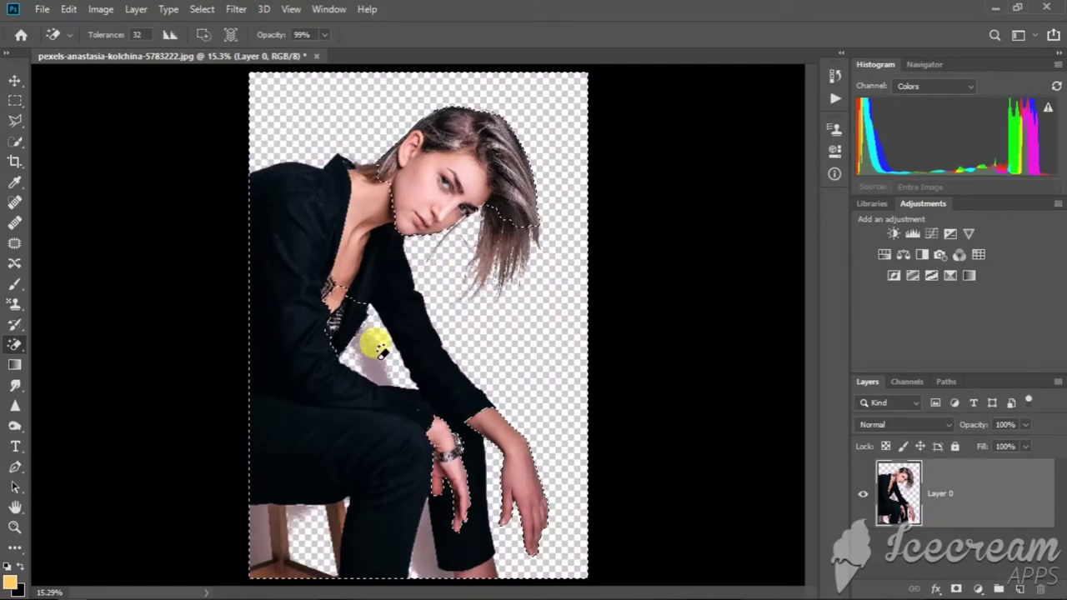
click(369, 340)
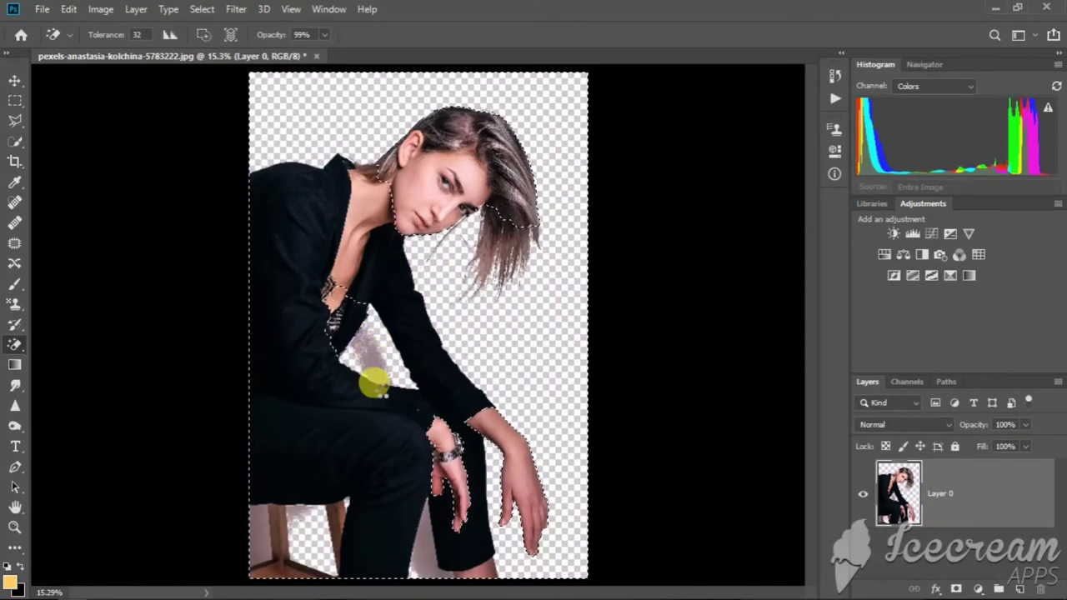
click(374, 373)
click(344, 500)
click(244, 550)
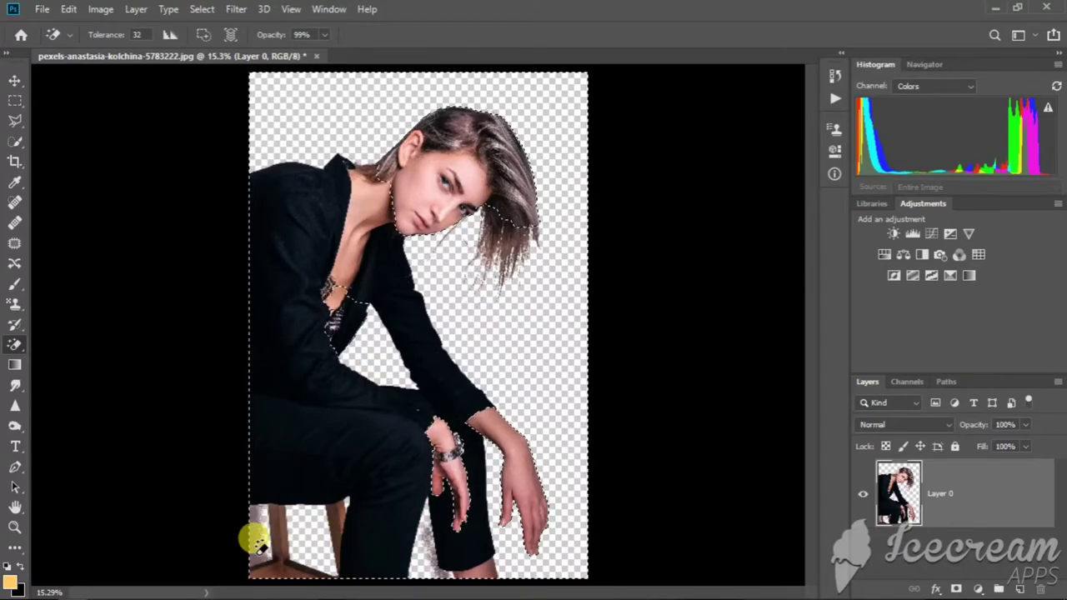
click(255, 541)
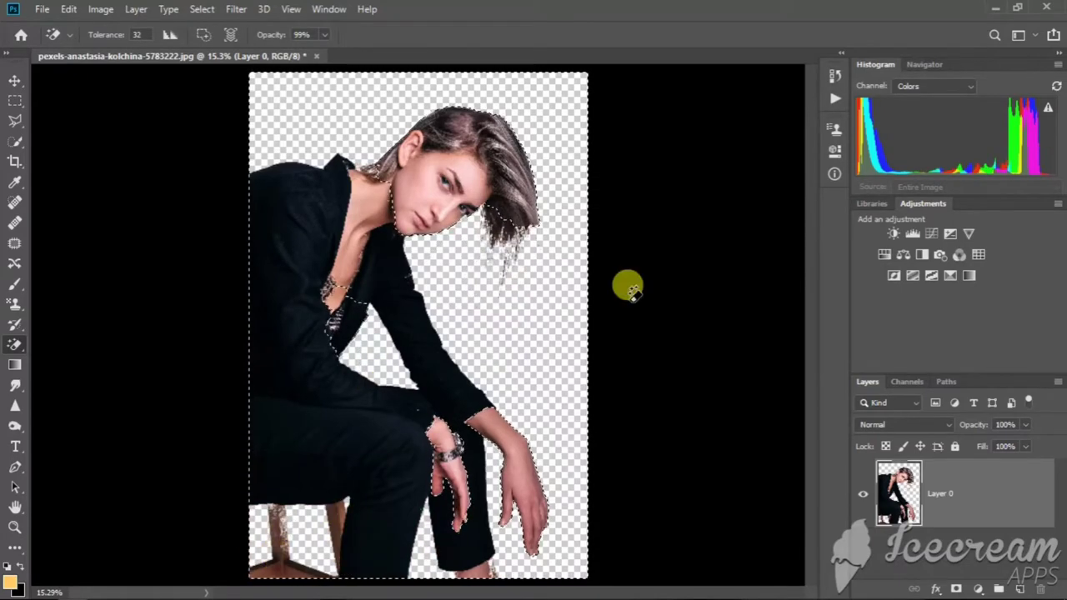
click(834, 75)
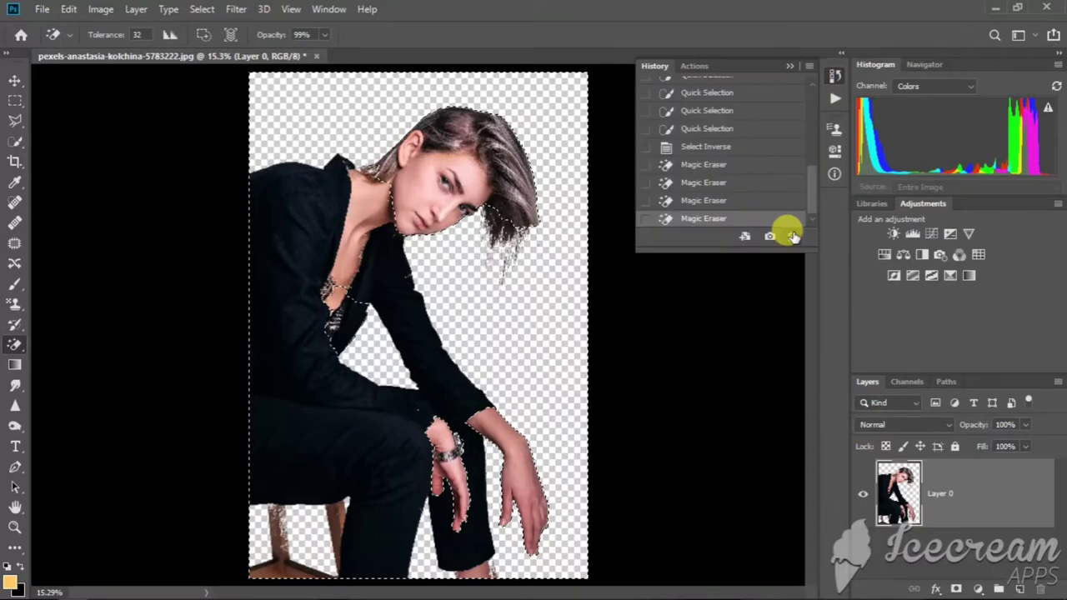
click(792, 237)
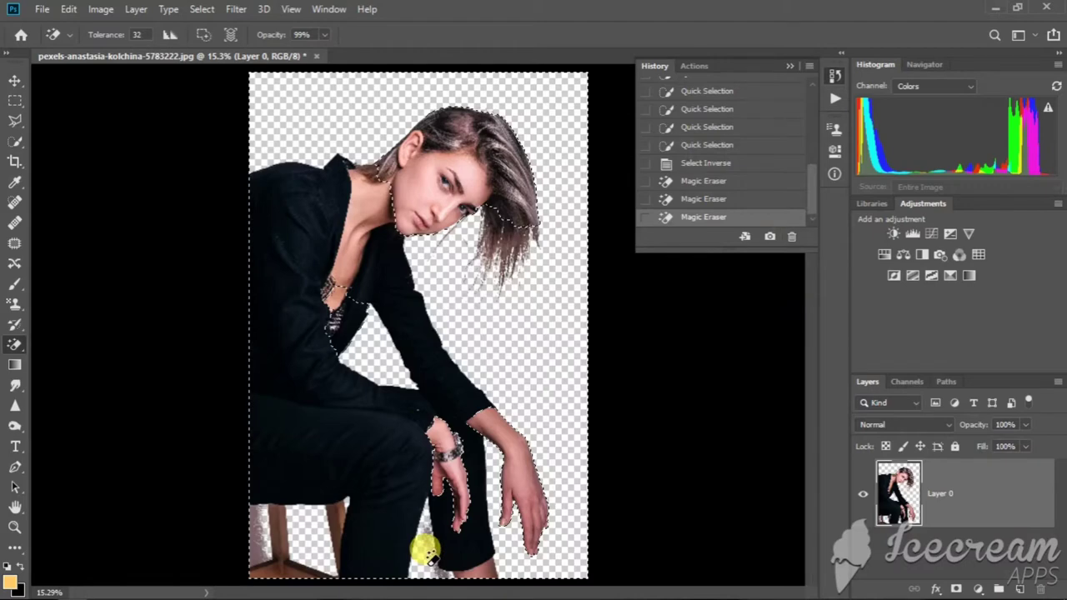
click(534, 316)
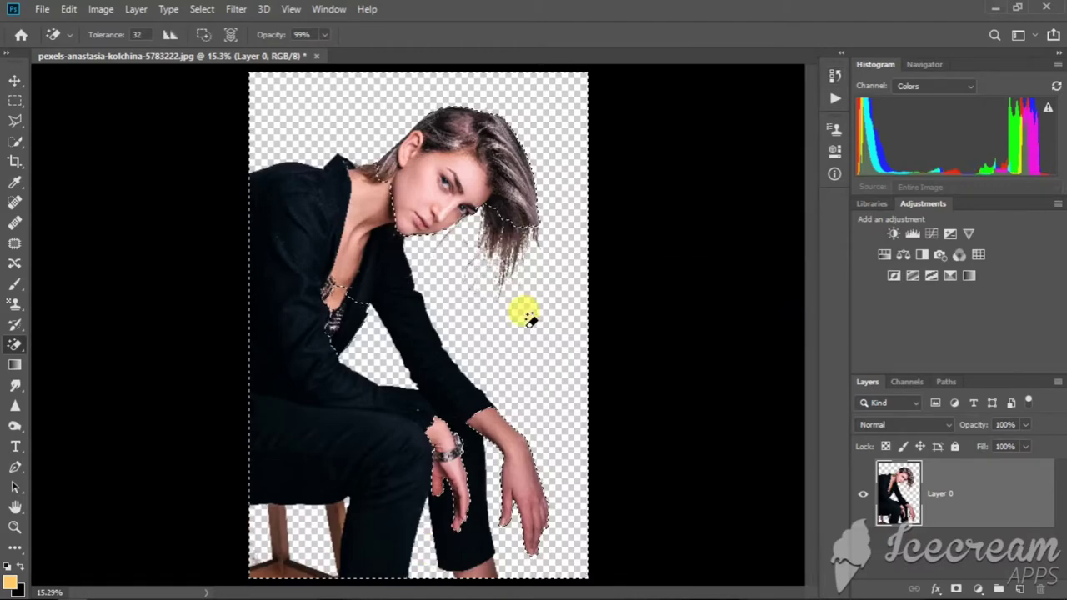
Deselect and zoom around to check the cut-out edges
click(518, 234)
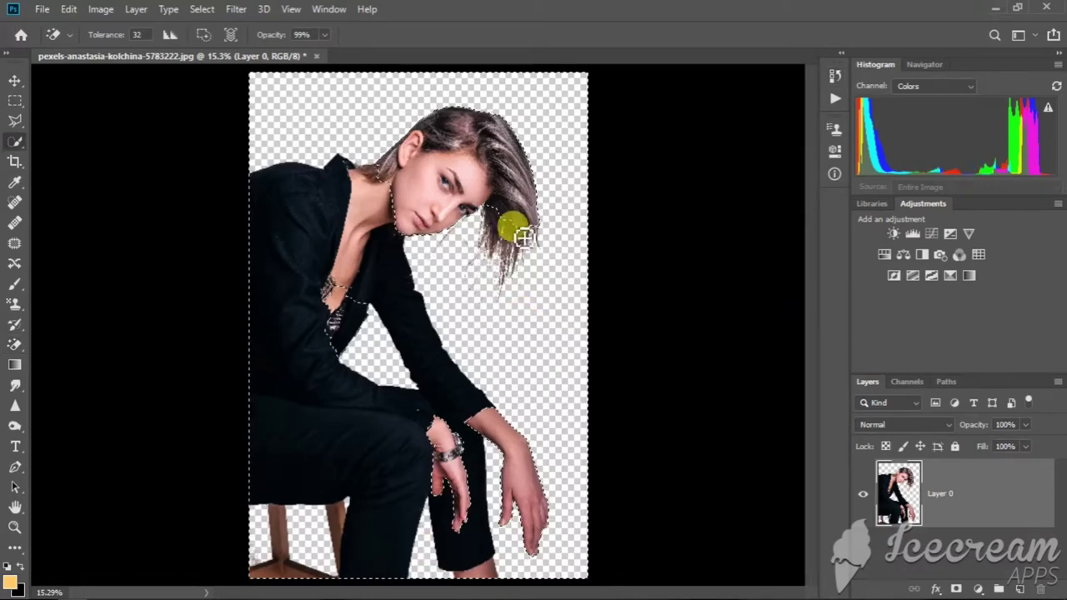
right_click(523, 237)
click(492, 289)
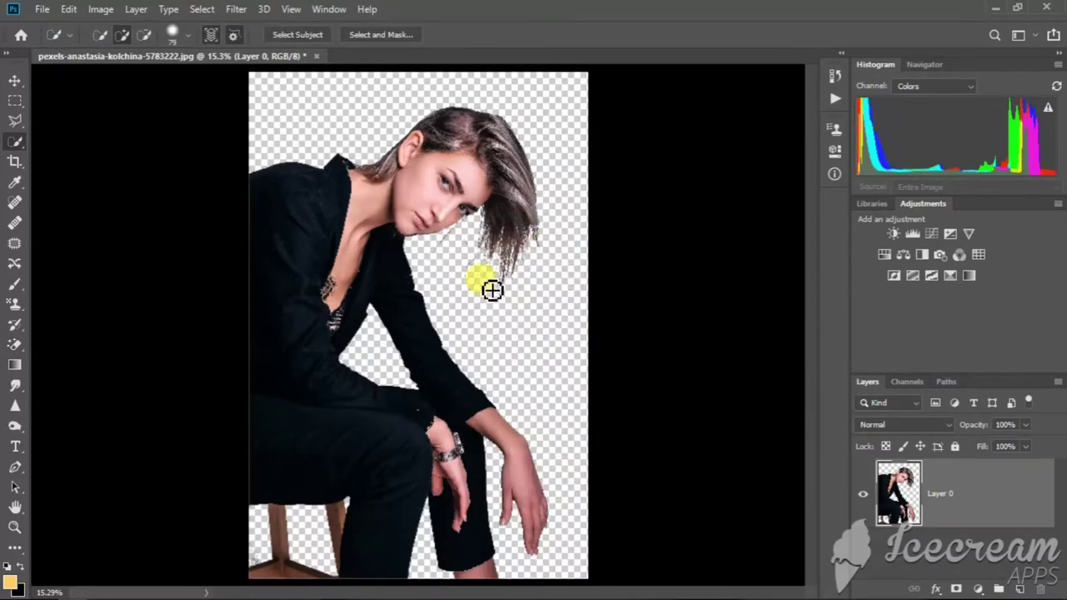
scroll(492, 289, down, 1)
scroll(492, 289, up, 3)
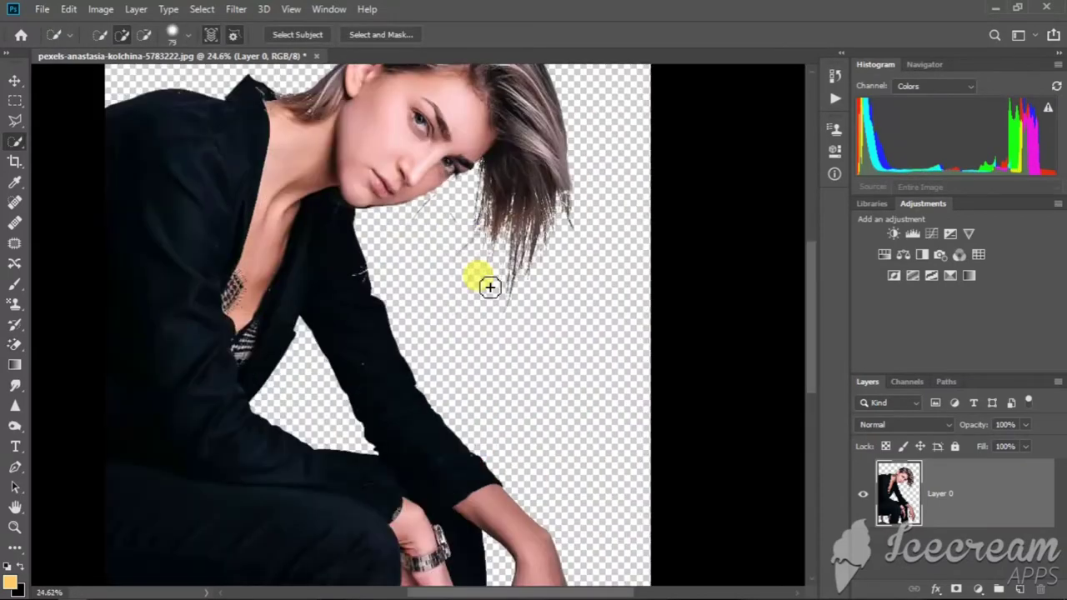
scroll(491, 289, down, 1)
scroll(492, 289, down, 2)
scroll(490, 287, up, 2)
scroll(490, 287, down, 3)
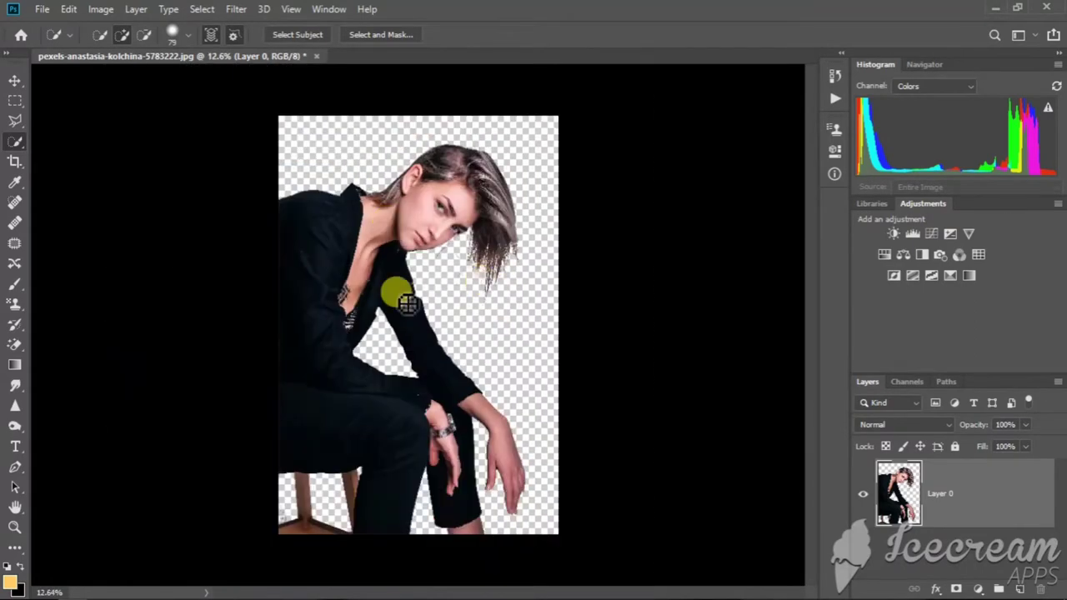
scroll(422, 239, up, 2)
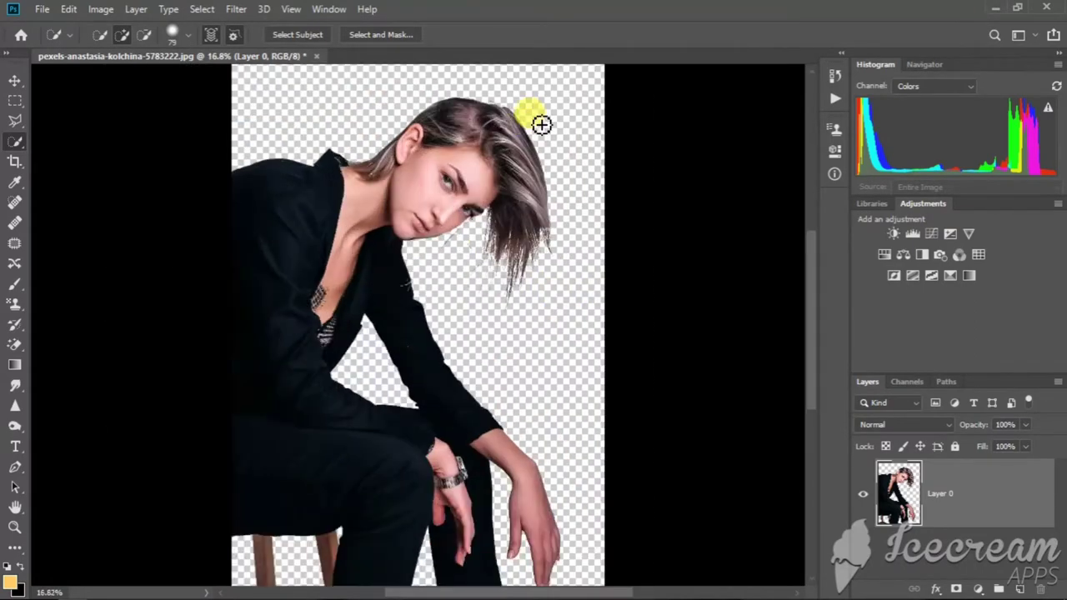
scroll(540, 123, up, 1)
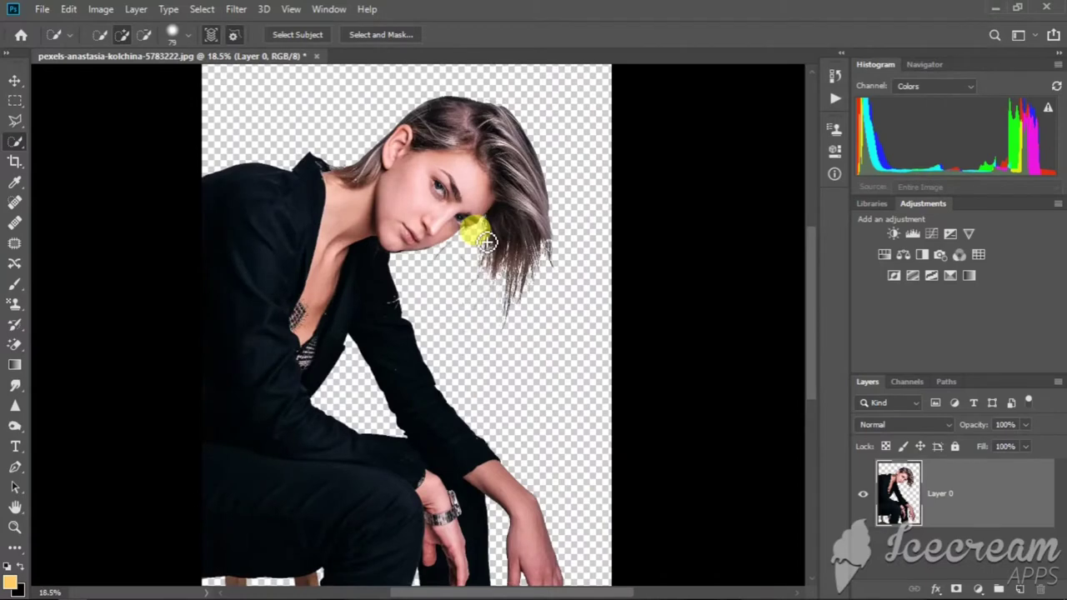
Place a lantern forest image from the Pins folder as a linked layer
click(42, 9)
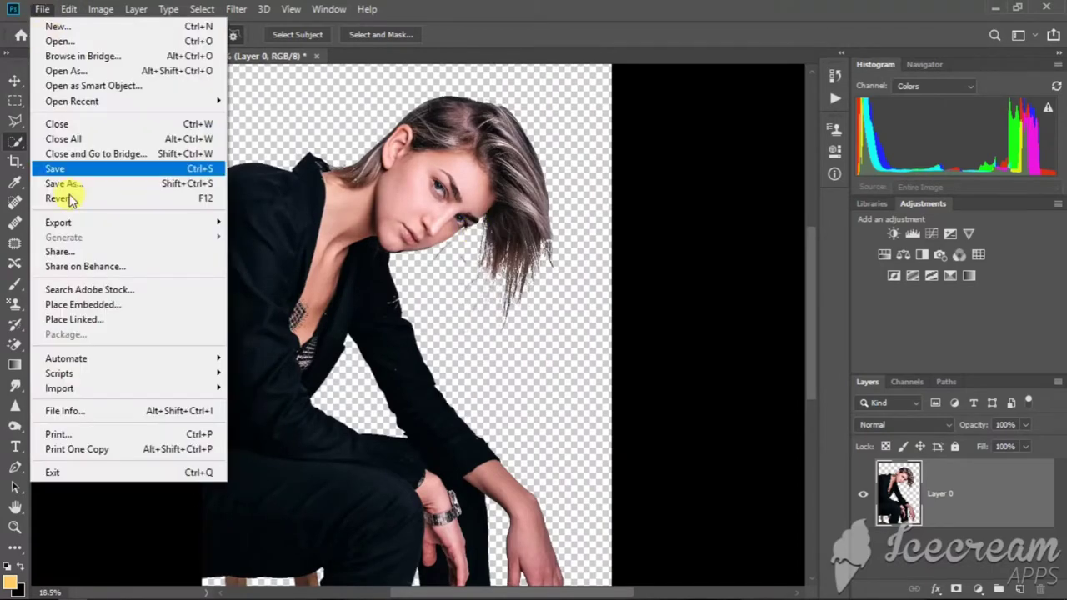
click(75, 319)
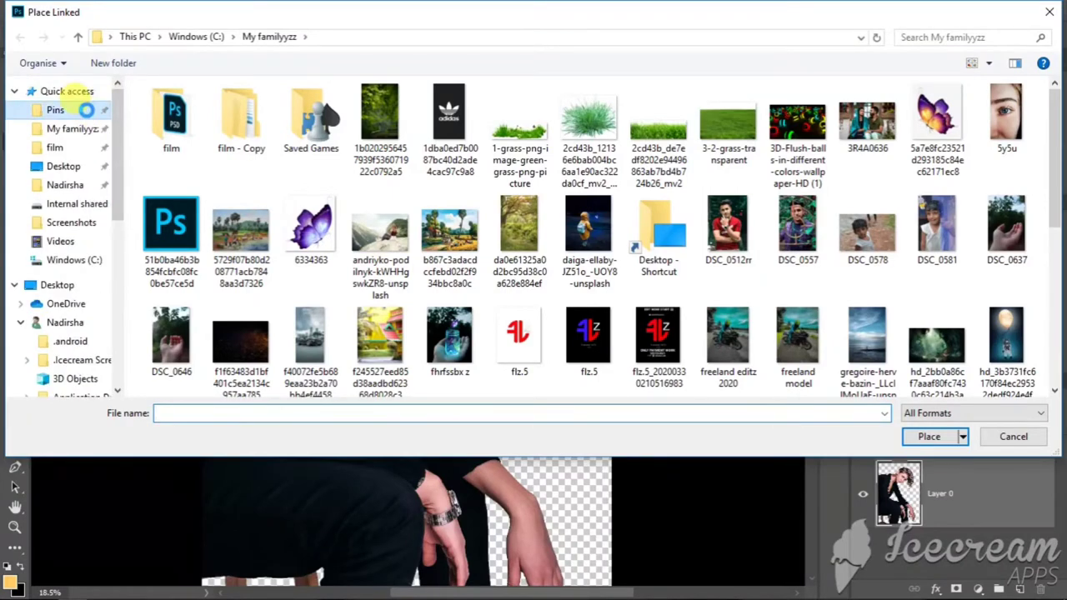
click(88, 113)
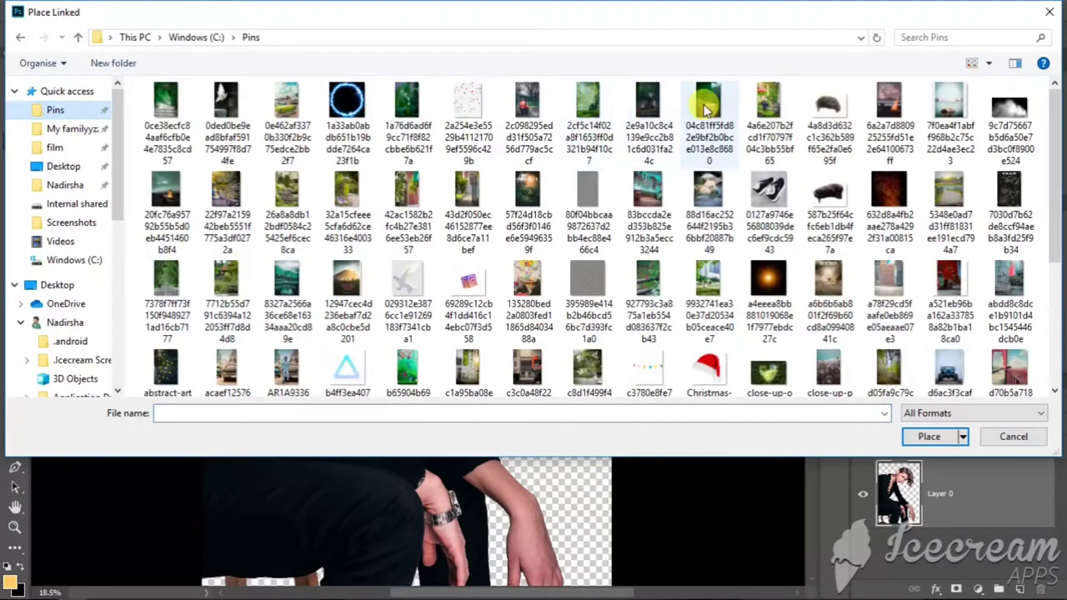
double_click(667, 108)
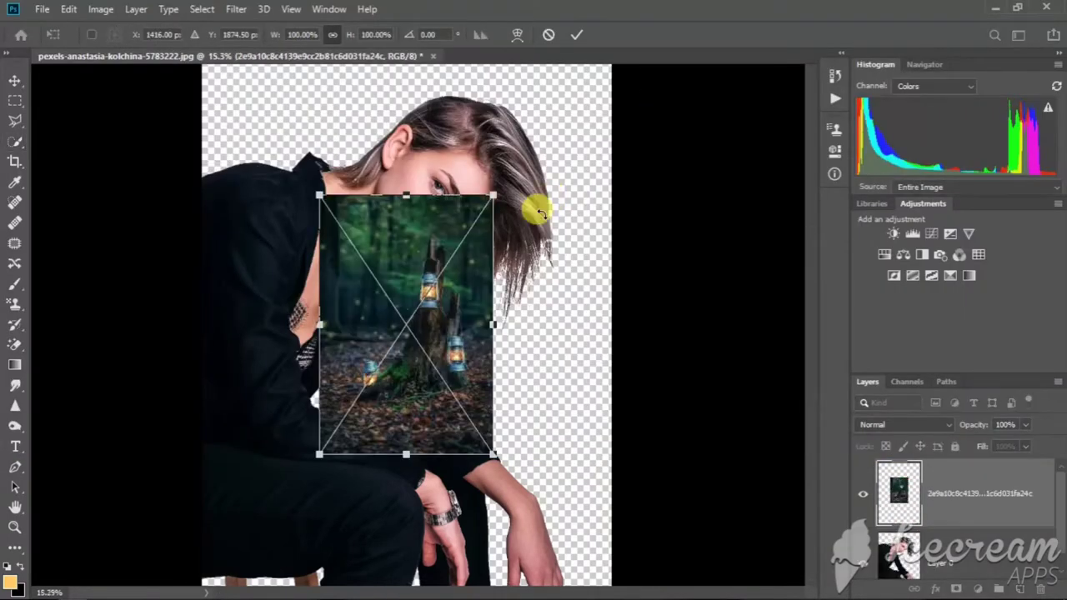
Move the forest image to the top-left and enlarge it to cover the whole canvas
scroll(441, 285, down, 2)
drag(441, 285, 375, 235)
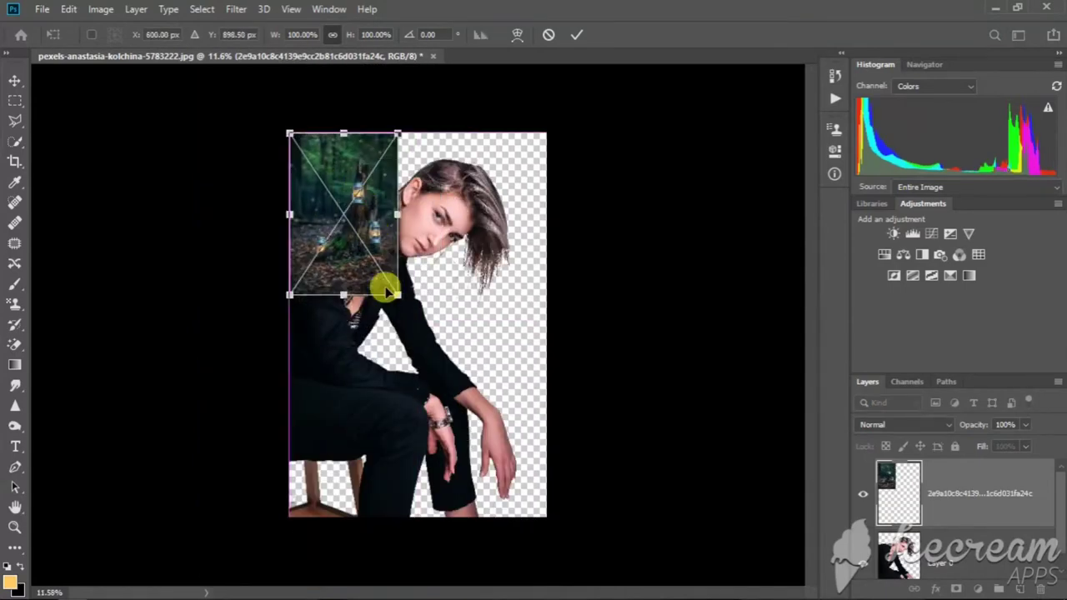
mouse_move(395, 292)
mouse_down()
mouse_move(488, 440)
mouse_move(571, 519)
mouse_move(581, 570)
mouse_up()
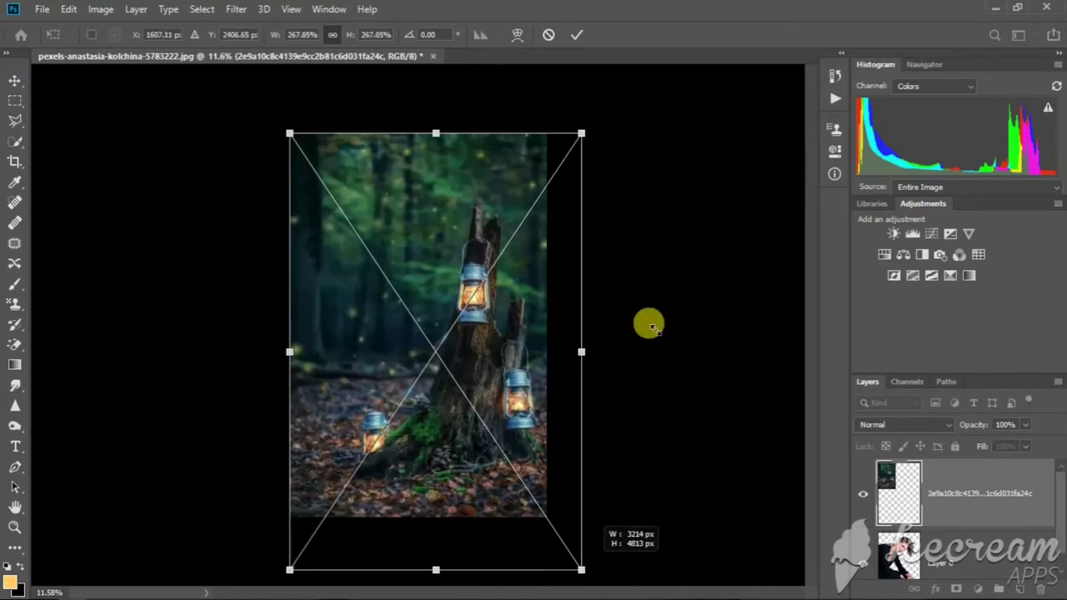
click(574, 40)
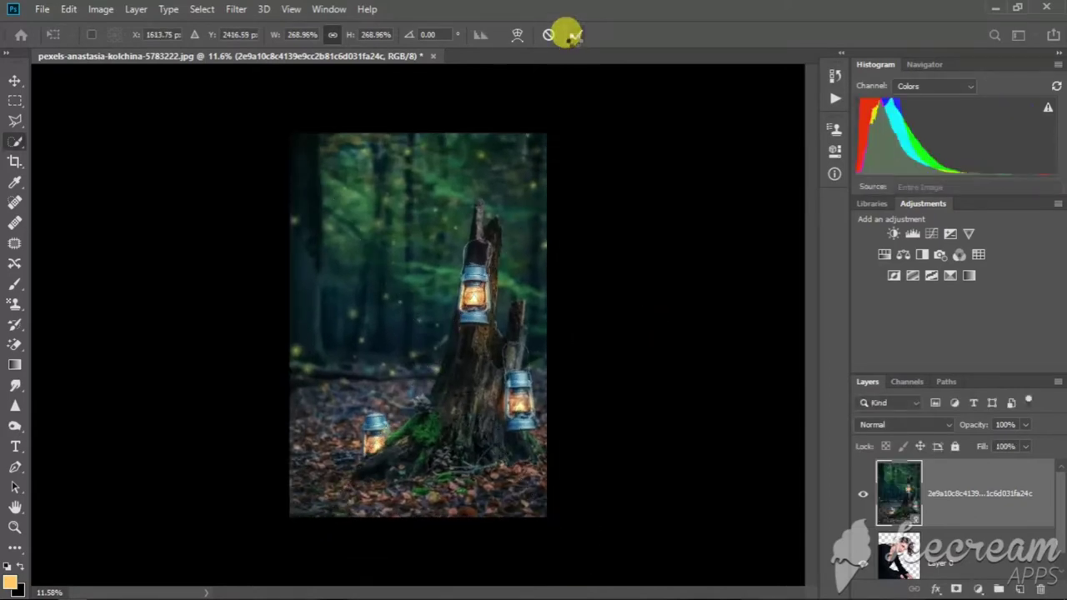
Nudge the forest image slightly left with the Move tool and zoom in
click(14, 81)
drag(364, 198, 348, 193)
key(ctrl+t)
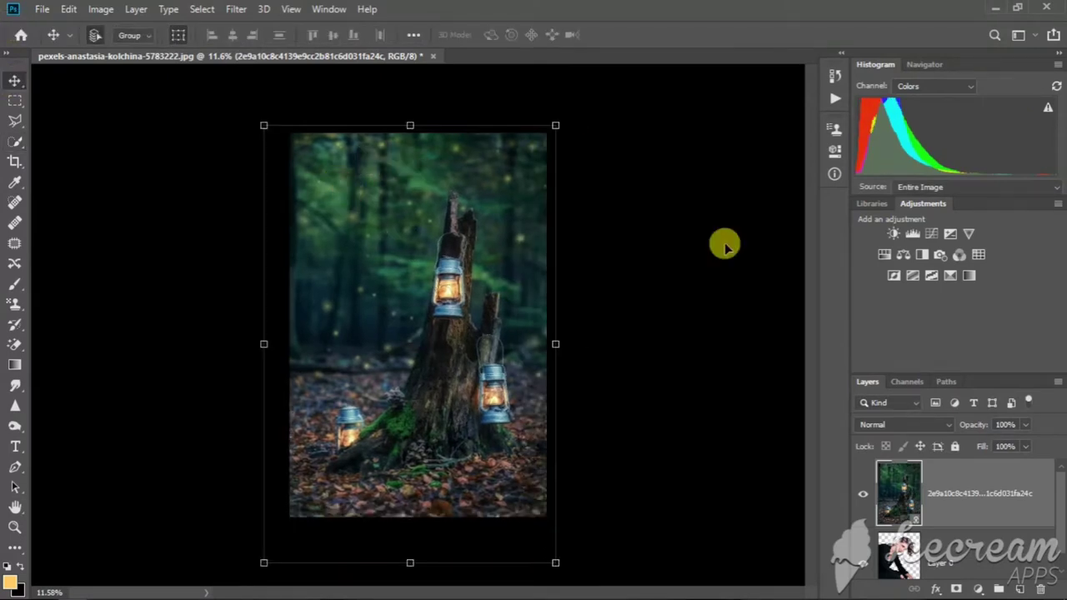
key(Return)
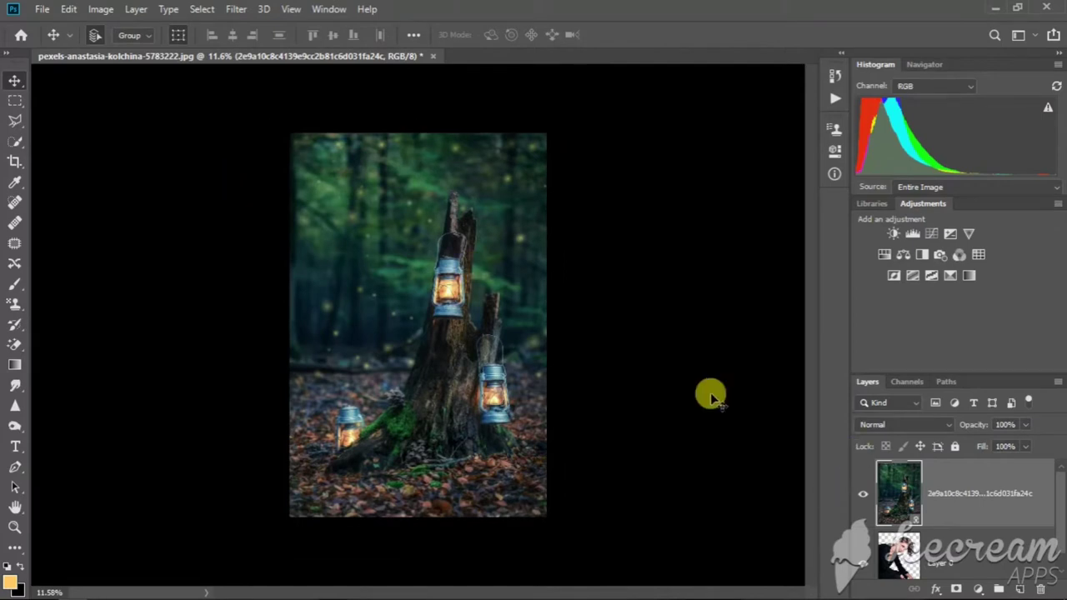
key(ctrl+plus)
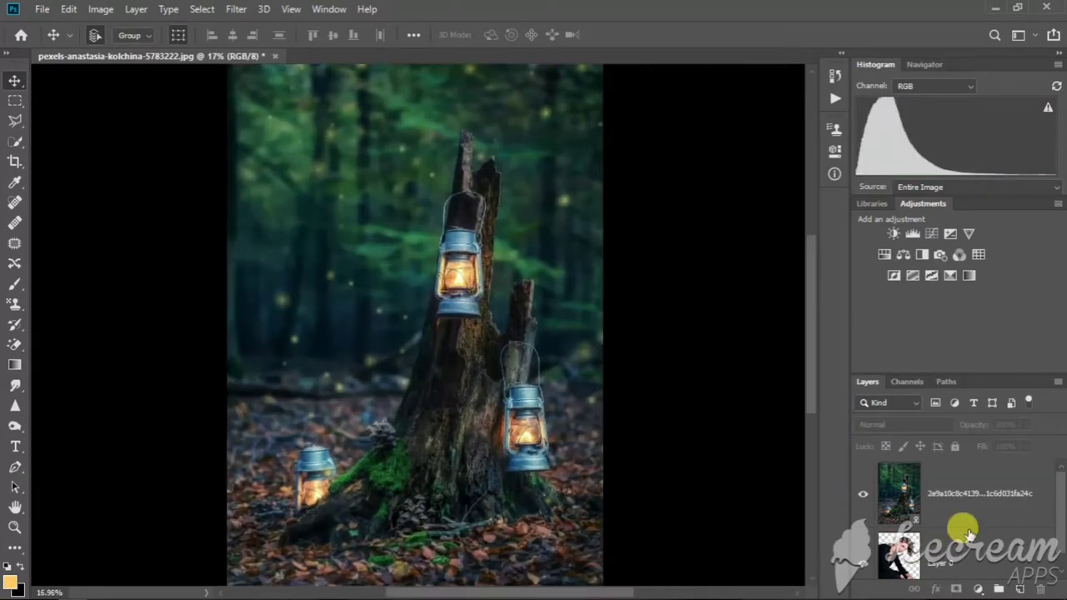
Drag Layer 0 above the forest layer in the Layers panel
scroll(957, 521, down, 1)
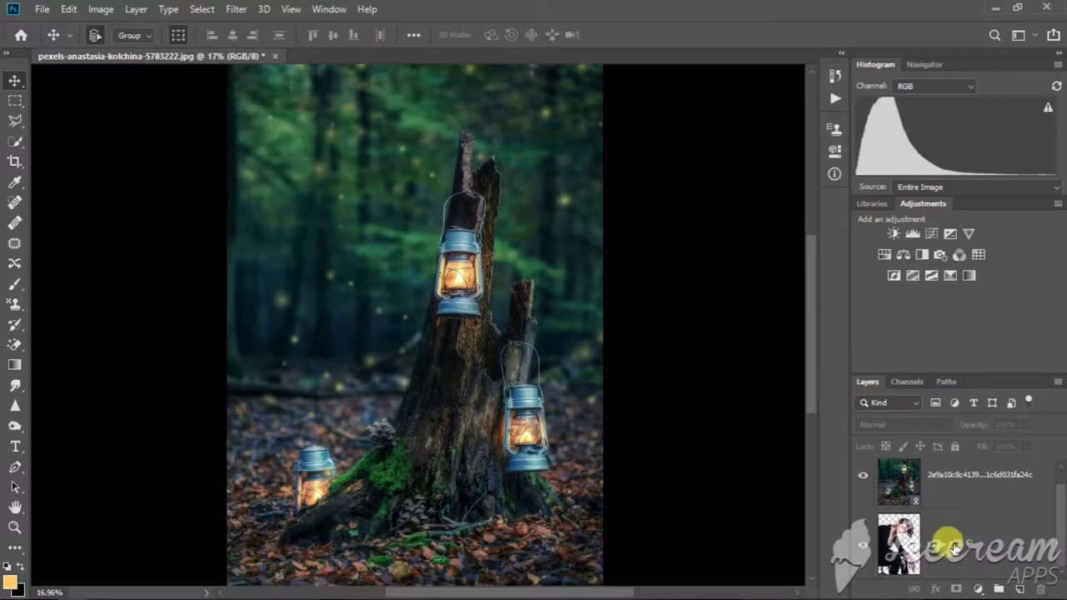
drag(952, 548, 936, 476)
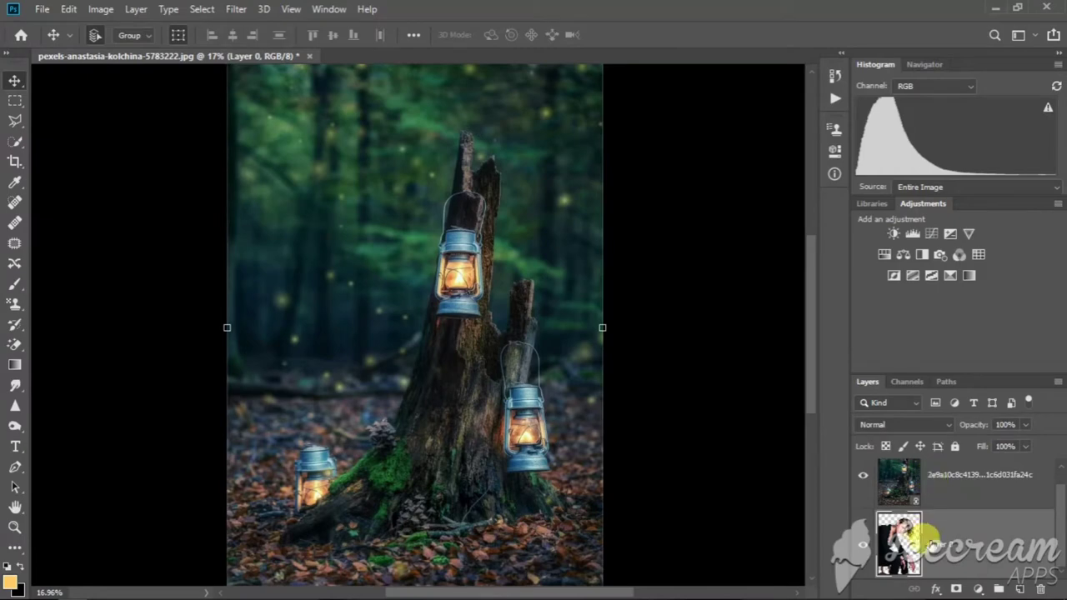
mouse_move(934, 540)
mouse_down()
mouse_move(928, 481)
mouse_move(948, 460)
mouse_up()
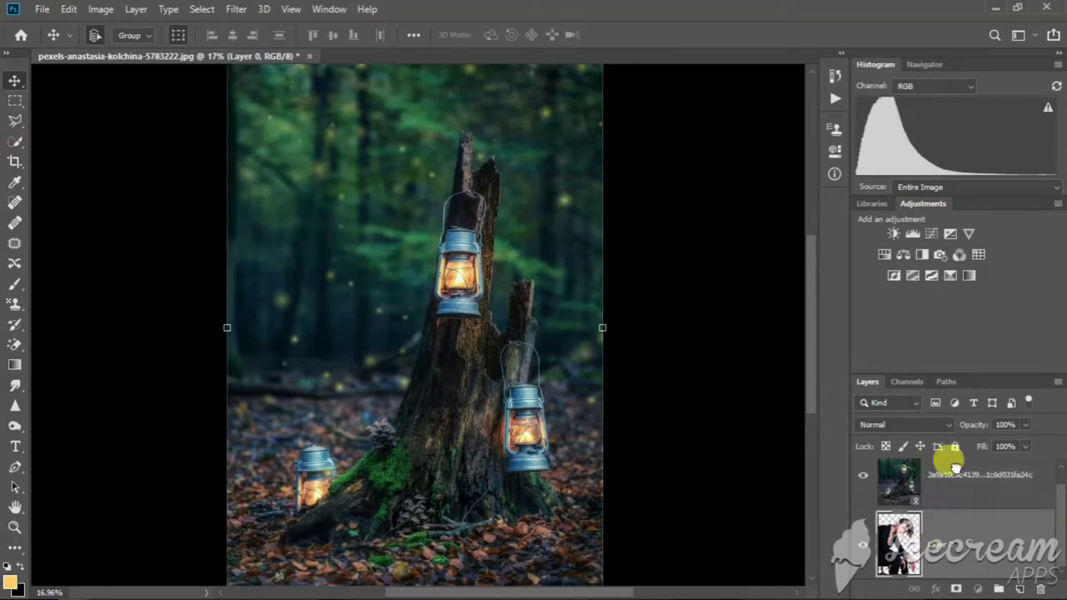
drag(983, 561, 954, 473)
Scale the woman to about 92% and position her beside the lanterns
scroll(425, 366, down, 2)
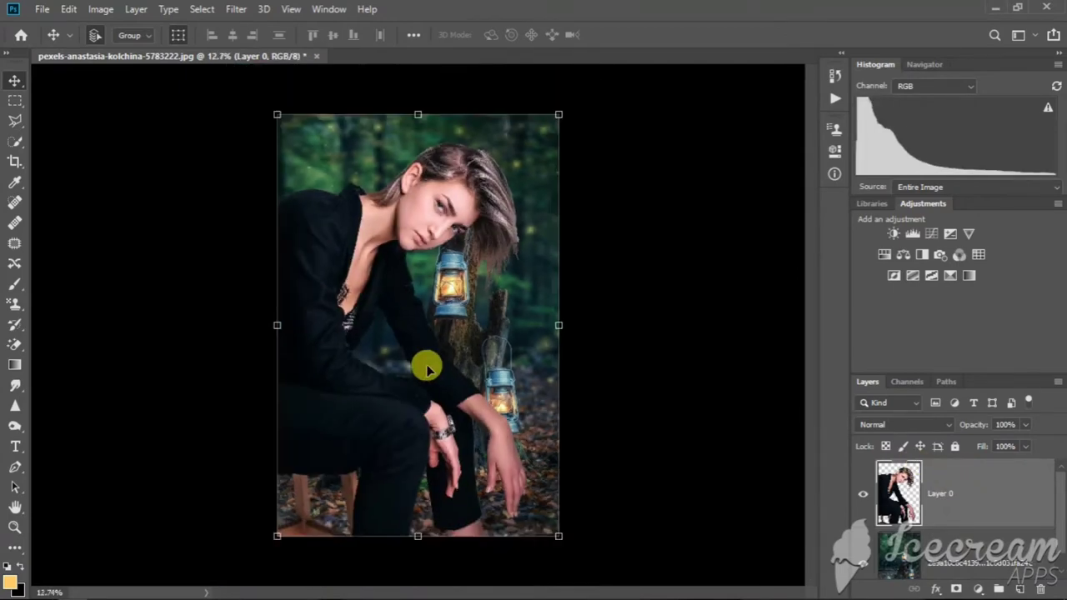
scroll(431, 311, down, 1)
scroll(431, 312, up, 1)
scroll(431, 312, up, 1)
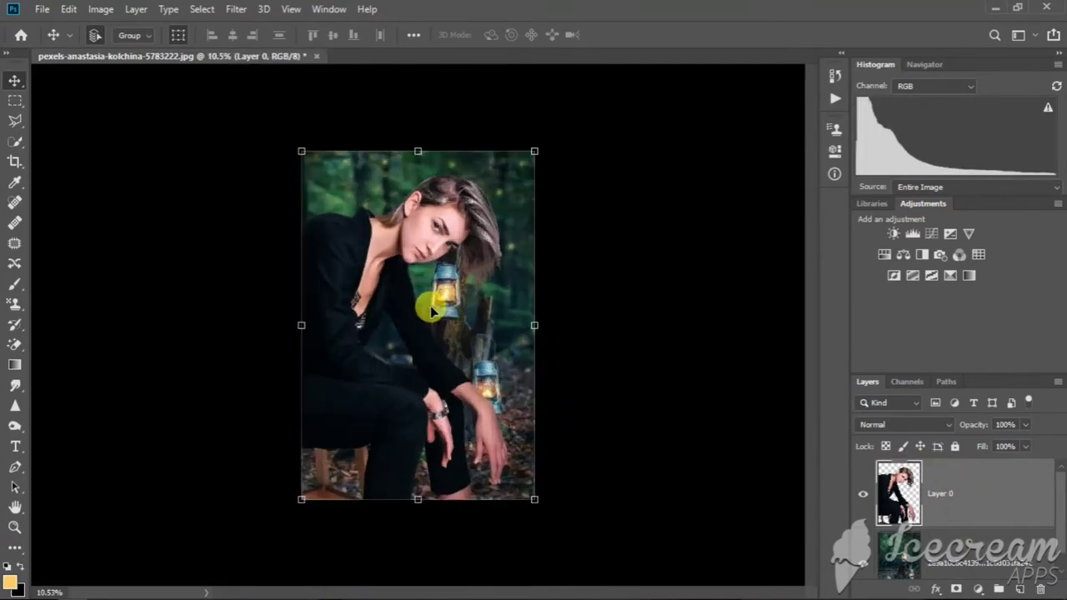
scroll(411, 240, up, 2)
mouse_move(417, 222)
mouse_down()
mouse_move(374, 245)
mouse_move(378, 260)
mouse_move(361, 230)
mouse_up()
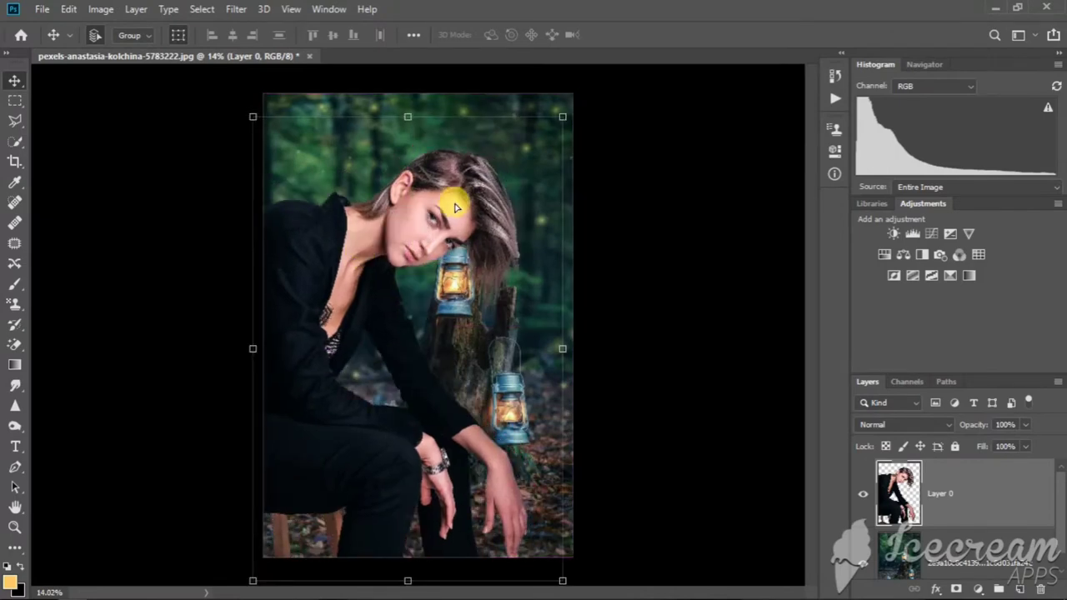
drag(563, 117, 542, 146)
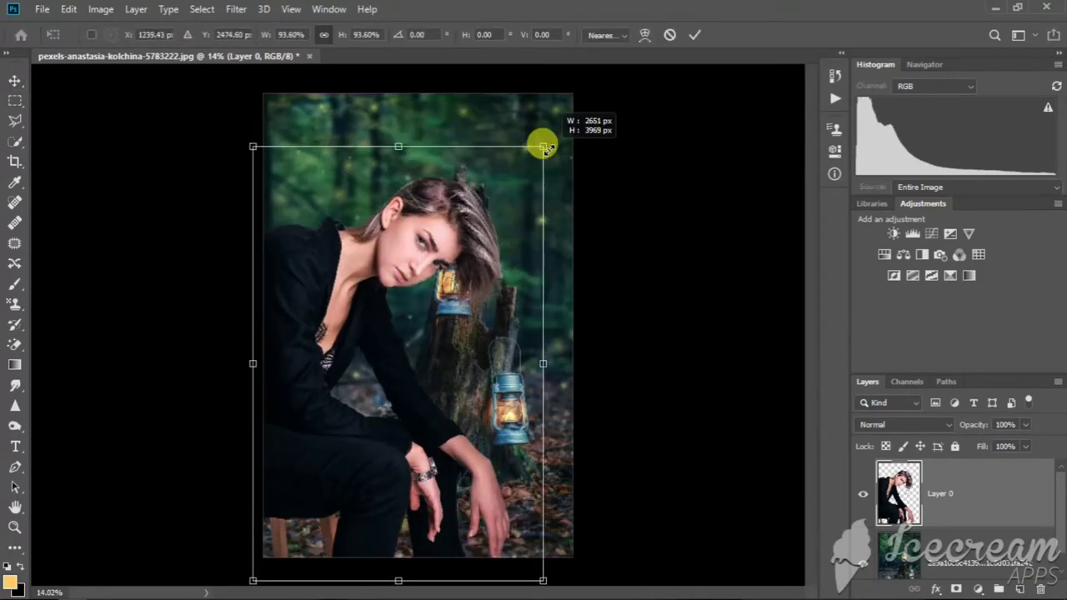
drag(432, 337, 450, 329)
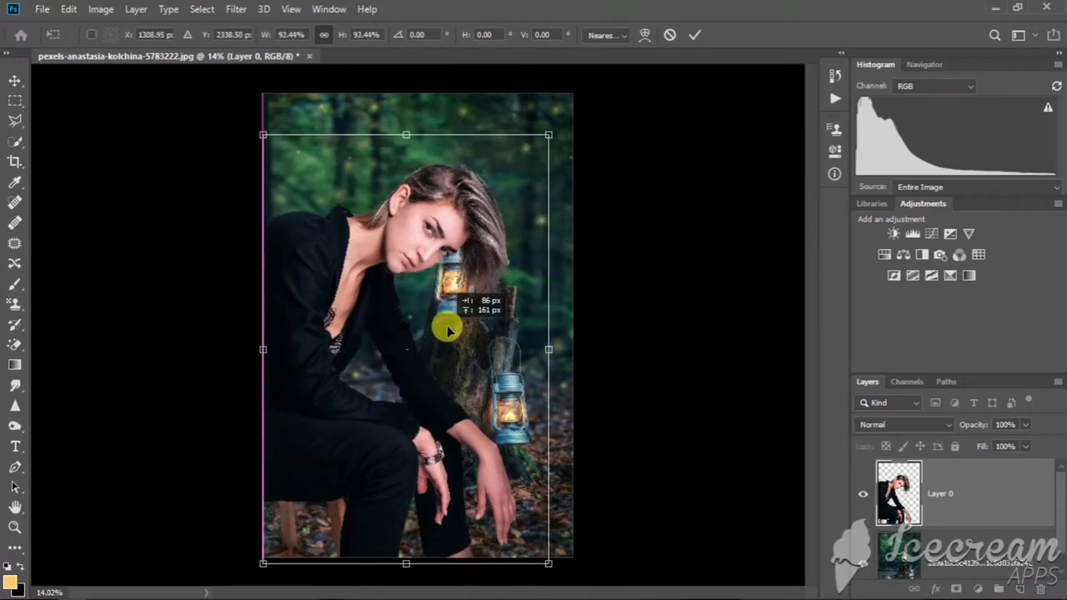
drag(450, 329, 454, 325)
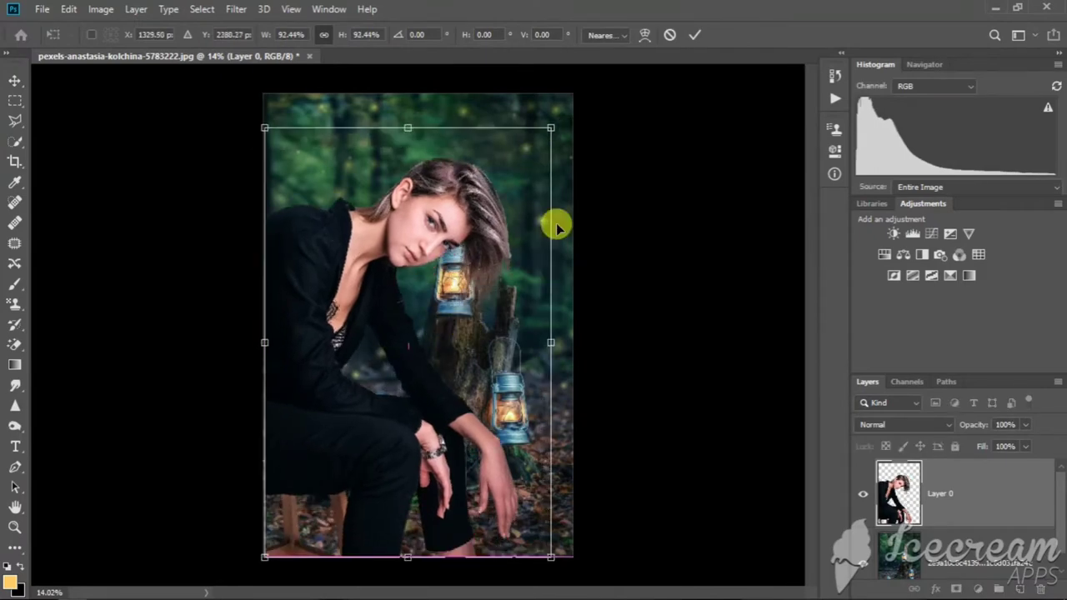
click(698, 35)
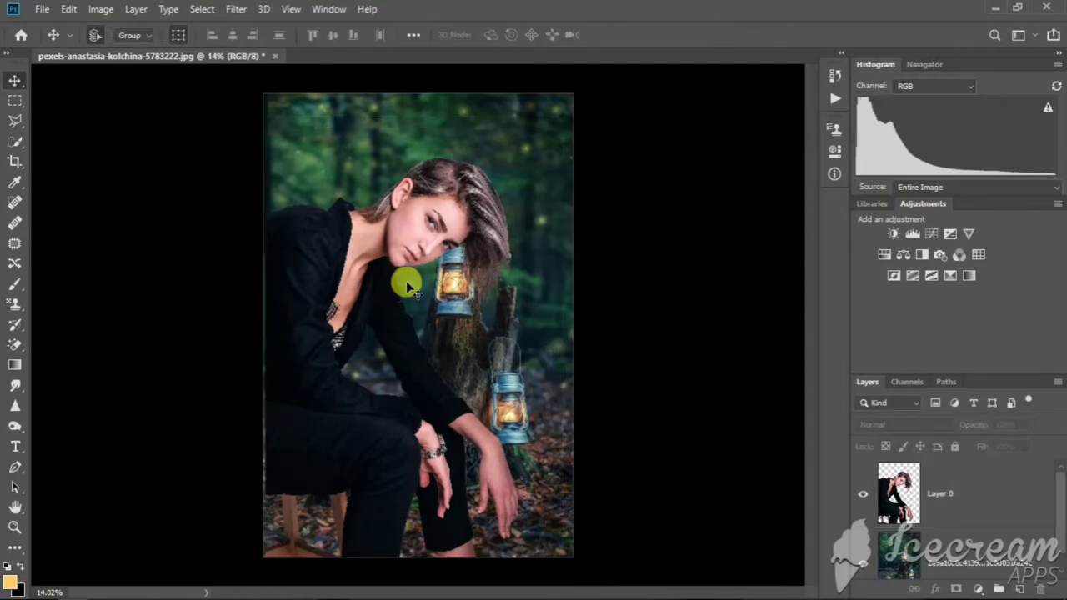
Zoom around the composite to check the woman's placement
scroll(405, 281, up, 1)
scroll(441, 209, up, 1)
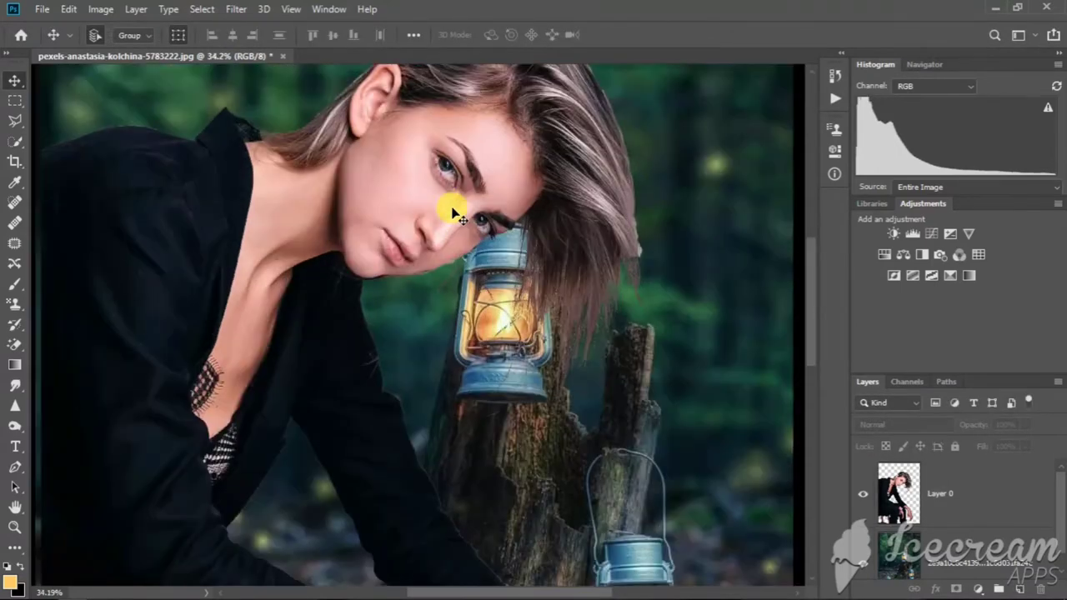
scroll(450, 210, down, 1)
scroll(466, 233, down, 1)
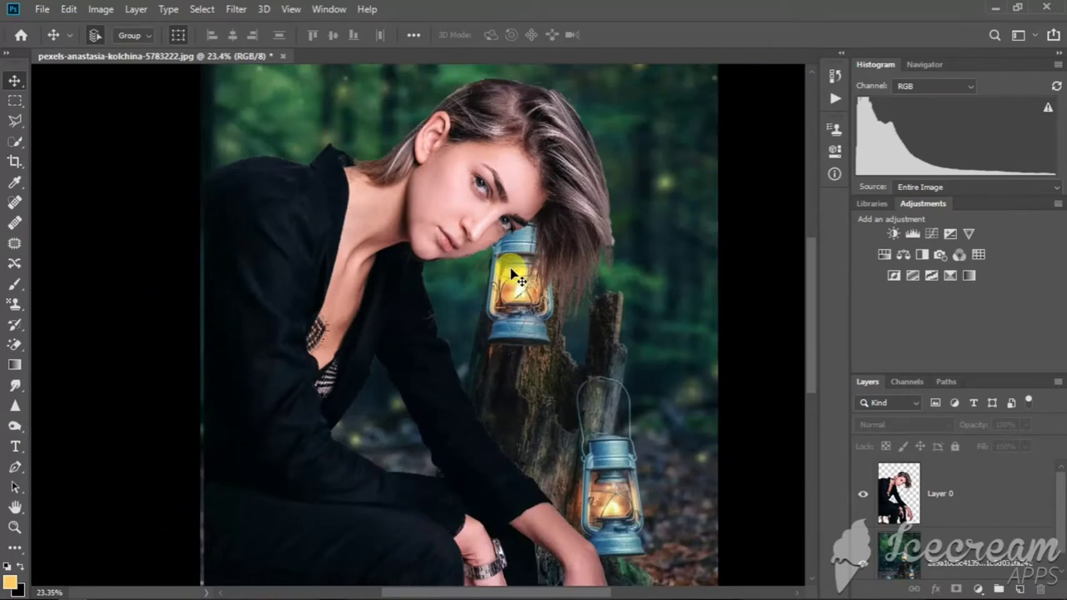
scroll(517, 281, down, 1)
scroll(511, 281, down, 1)
scroll(467, 317, down, 1)
scroll(442, 333, down, 1)
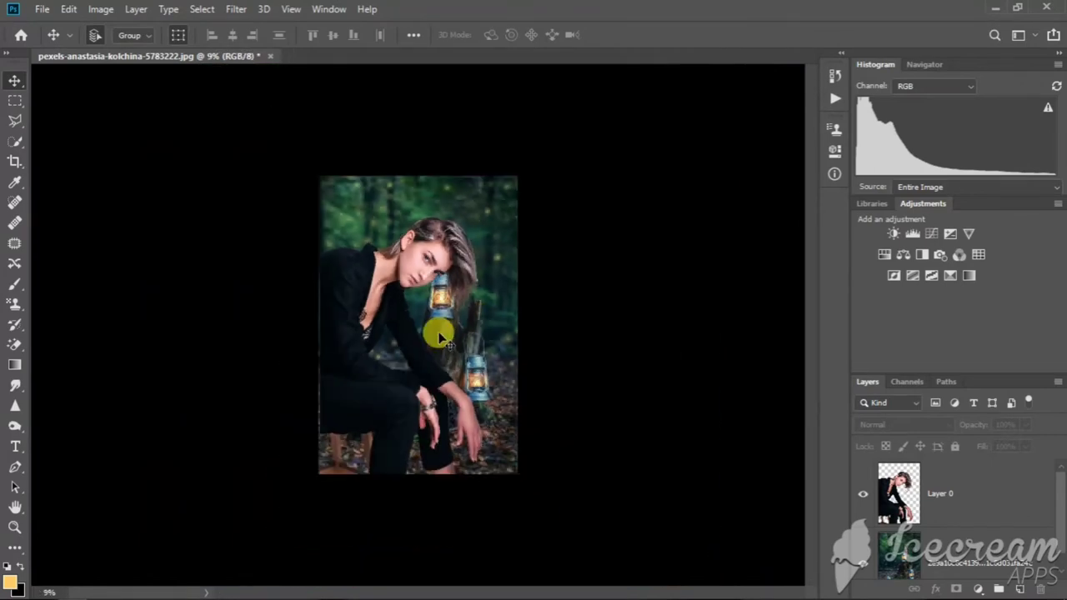
scroll(439, 336, up, 1)
click(333, 369)
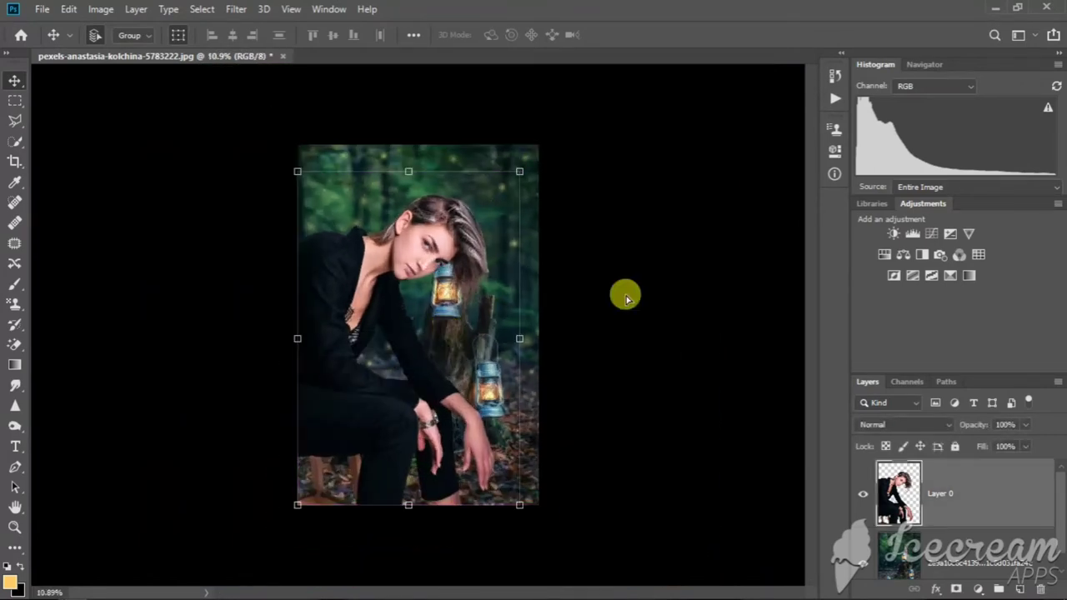
click(571, 275)
scroll(409, 336, up, 1)
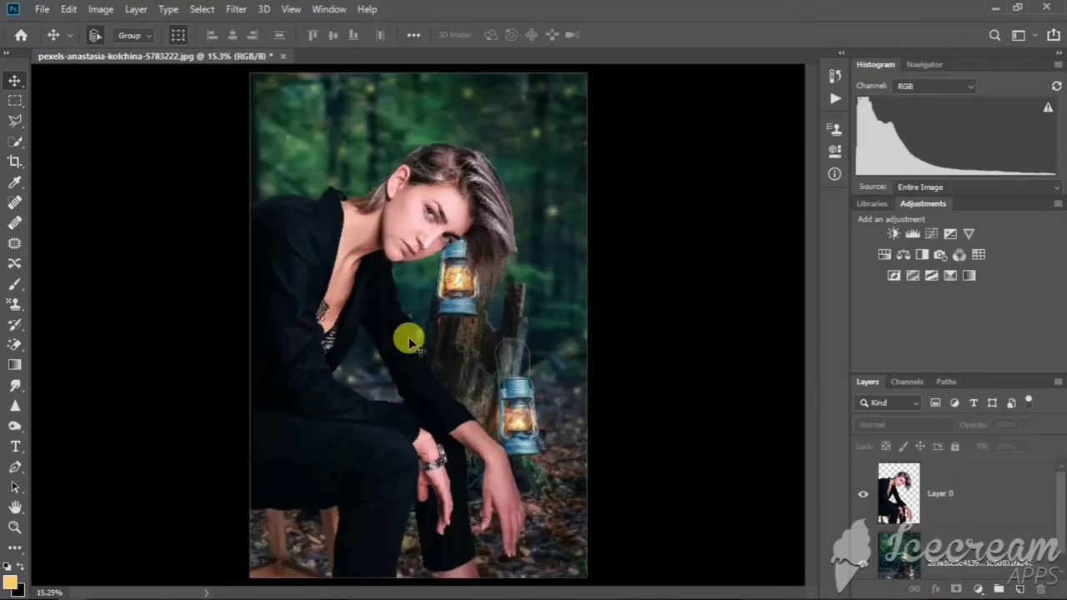
scroll(450, 304, up, 1)
scroll(450, 304, up, 1)
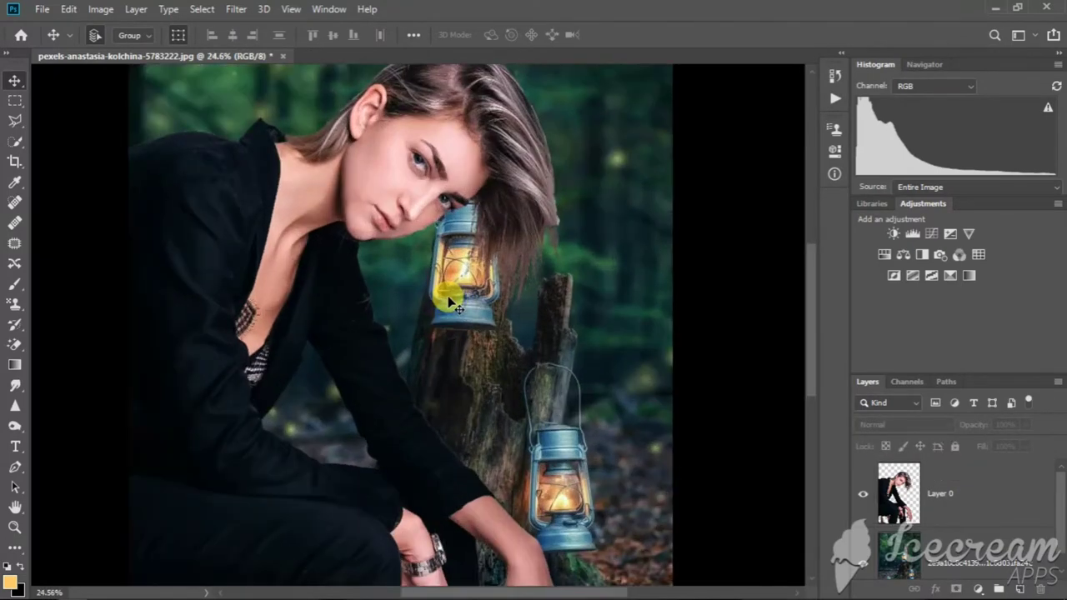
scroll(450, 304, down, 1)
scroll(450, 304, down, 1)
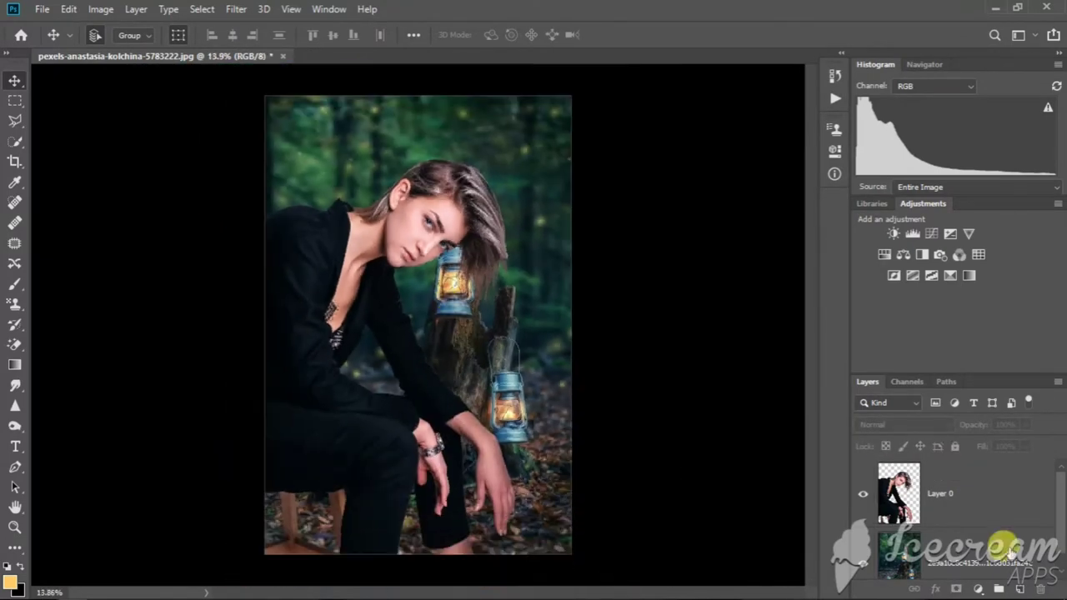
Hide the woman and select the tree stump and lanterns on the forest layer
click(862, 493)
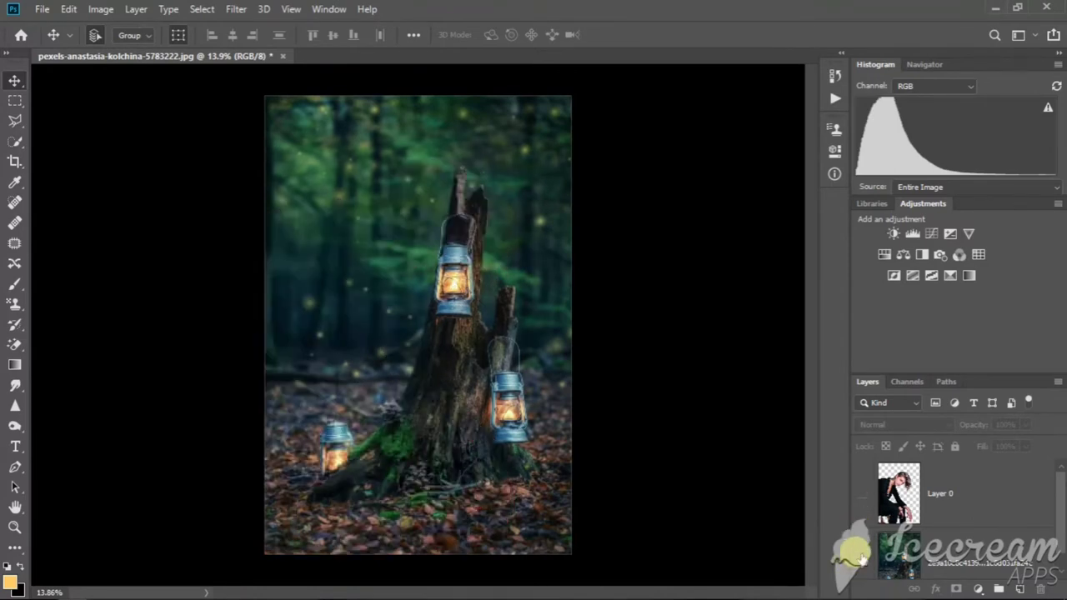
click(884, 541)
key(w)
mouse_move(453, 269)
mouse_down()
mouse_move(546, 155)
mouse_move(526, 250)
mouse_move(545, 252)
mouse_move(555, 302)
mouse_move(481, 234)
mouse_move(297, 186)
mouse_up()
scroll(298, 186, up, 3)
drag(488, 267, 476, 364)
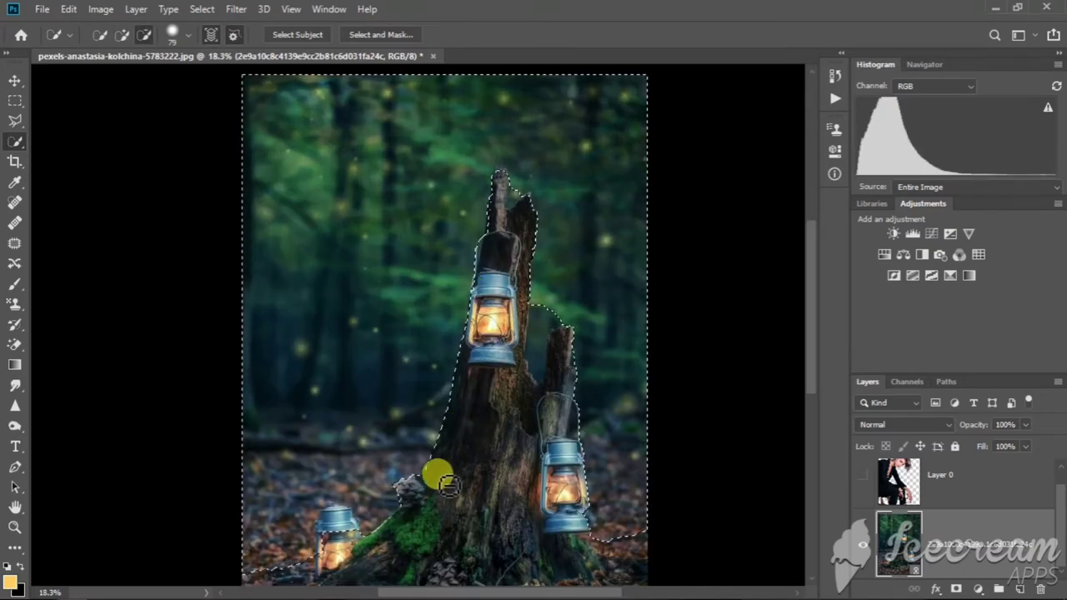
drag(487, 420, 505, 317)
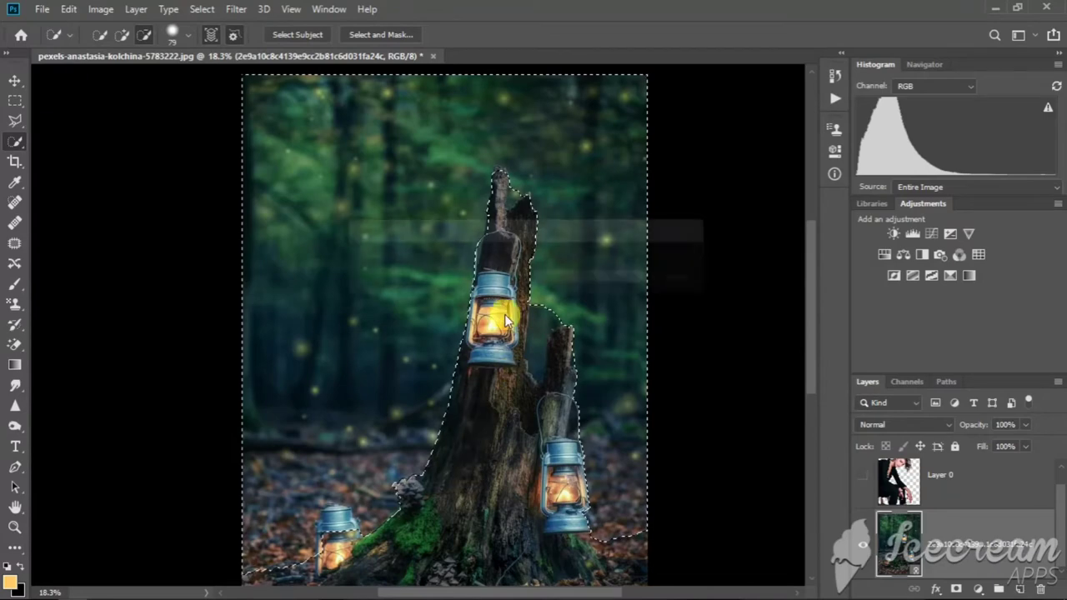
Rasterize the forest and apply a Lens Blur with Iris Radius 42
click(236, 8)
mouse_move(244, 186)
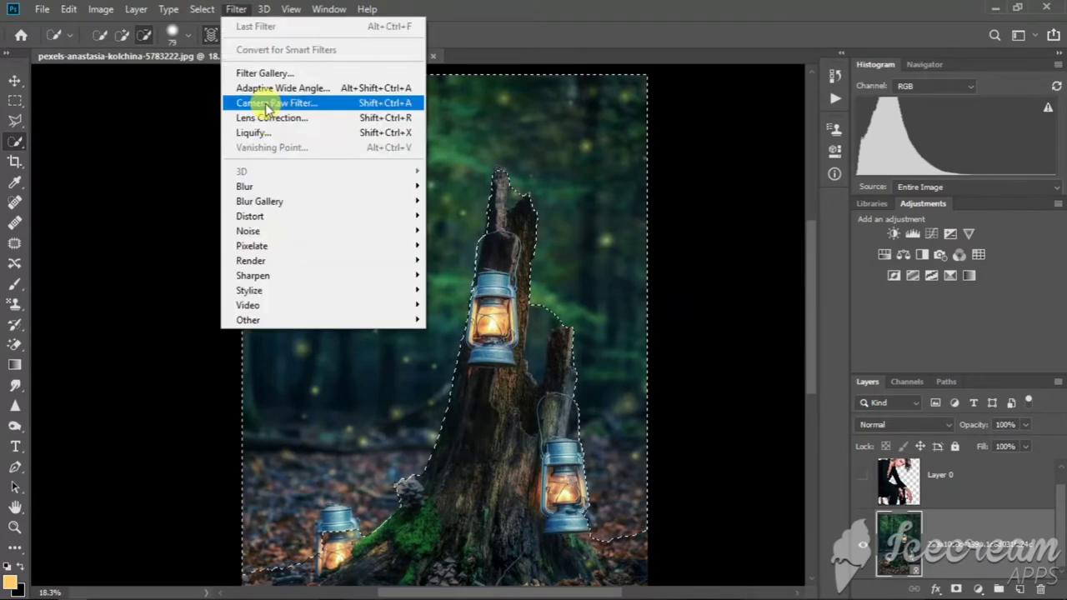
click(613, 336)
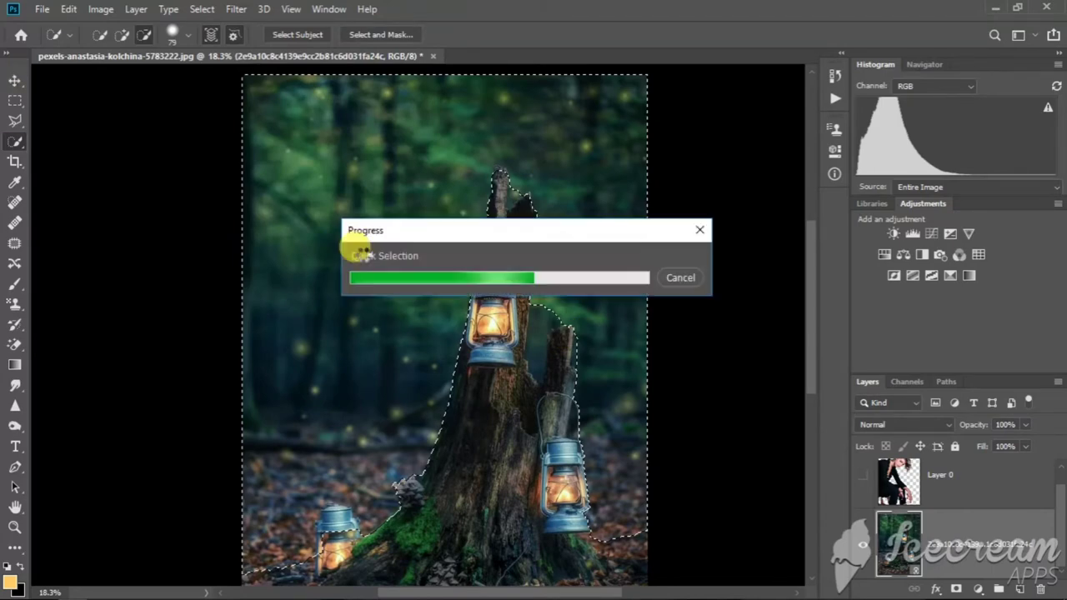
click(15, 285)
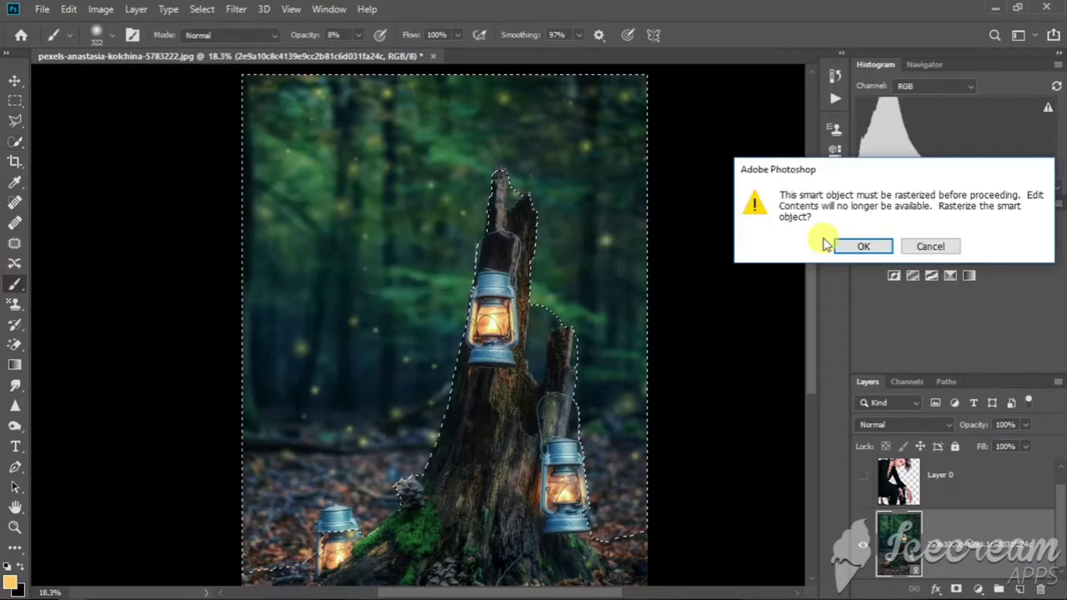
click(838, 246)
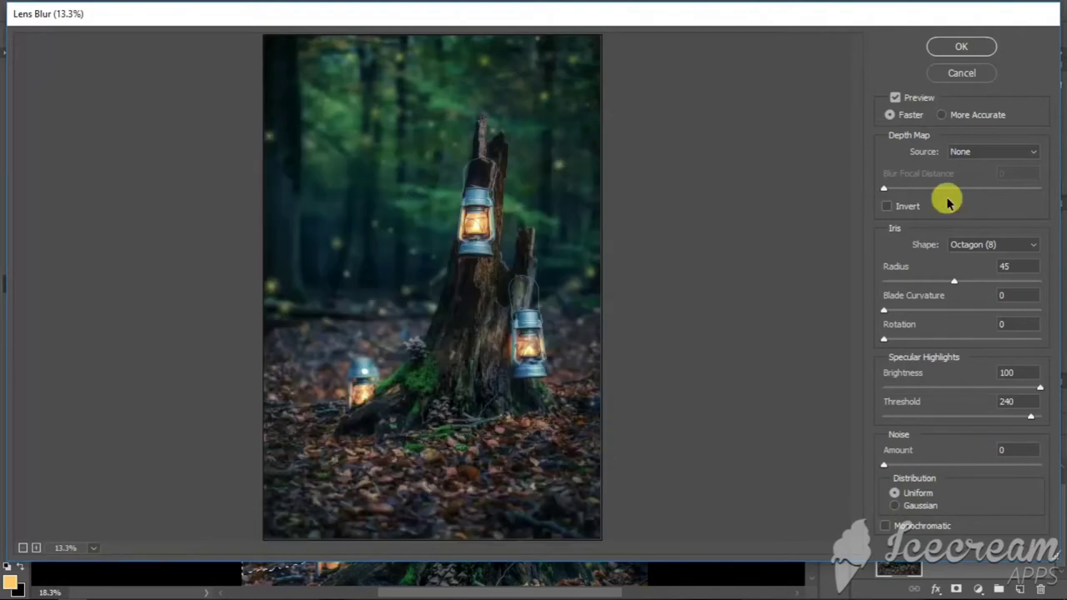
drag(954, 281, 1017, 282)
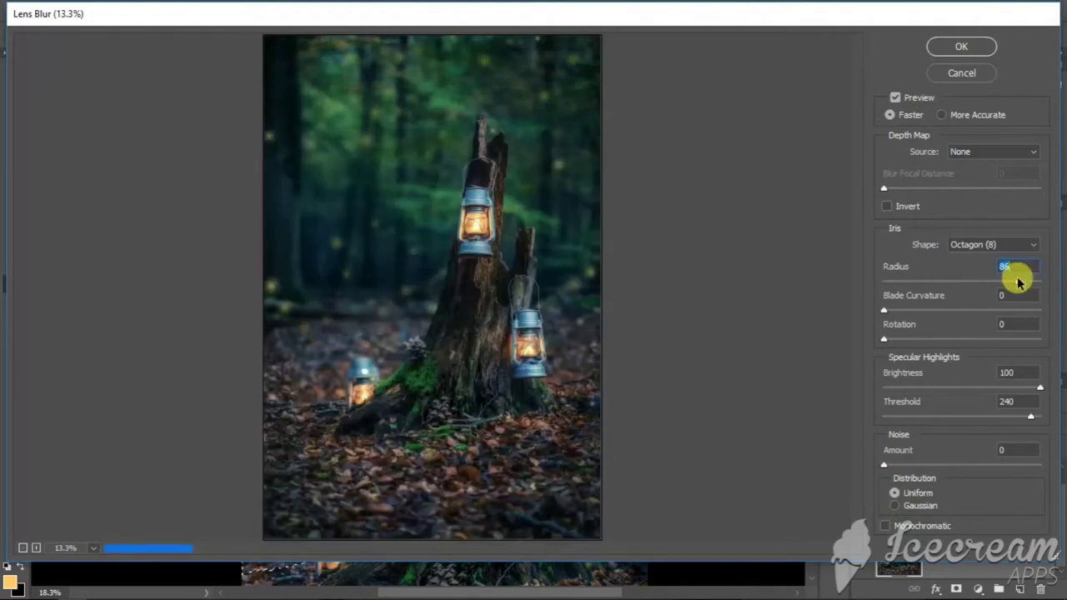
click(919, 282)
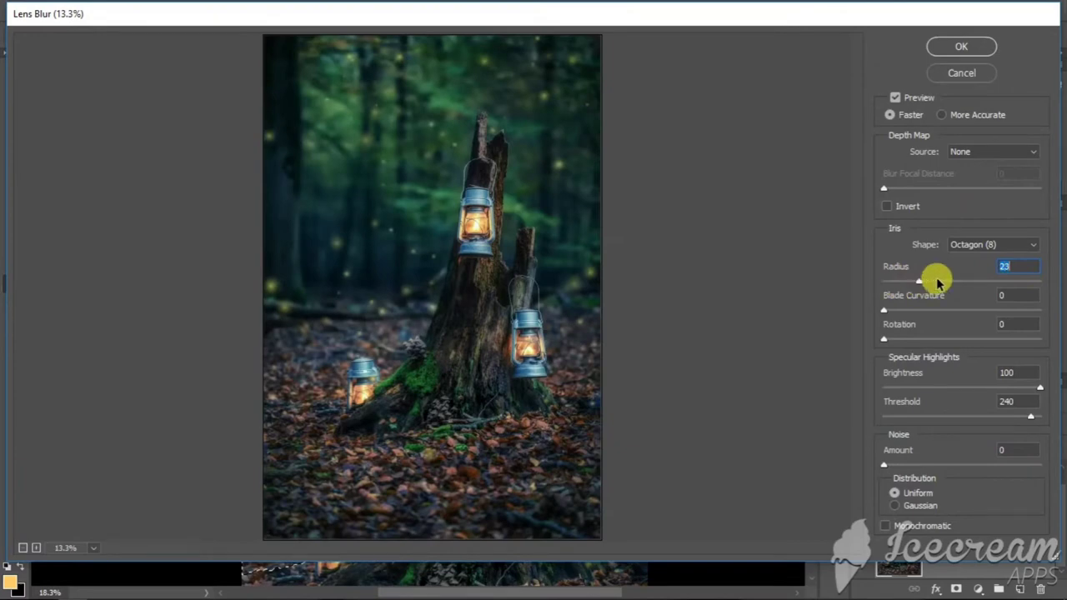
click(947, 281)
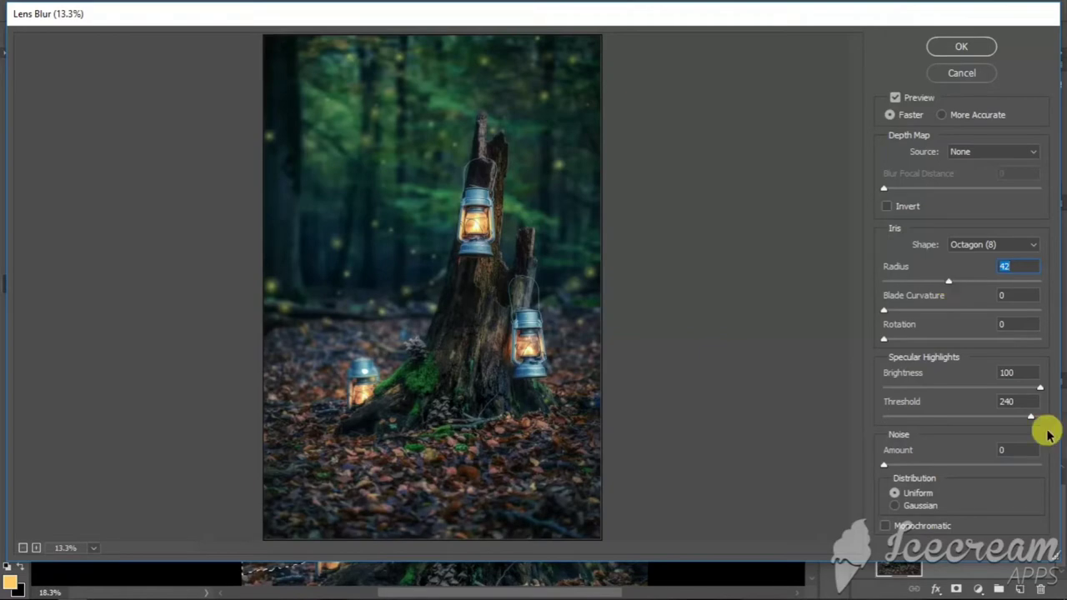
key(Return)
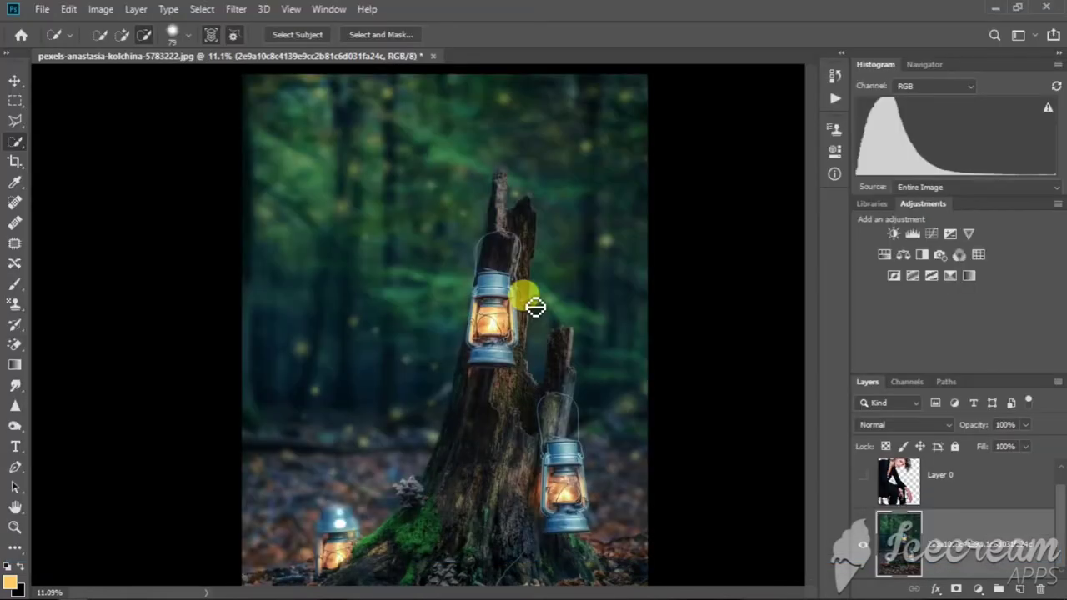
Show the woman's layer again over the blurred forest
click(862, 474)
scroll(498, 242, down, 1)
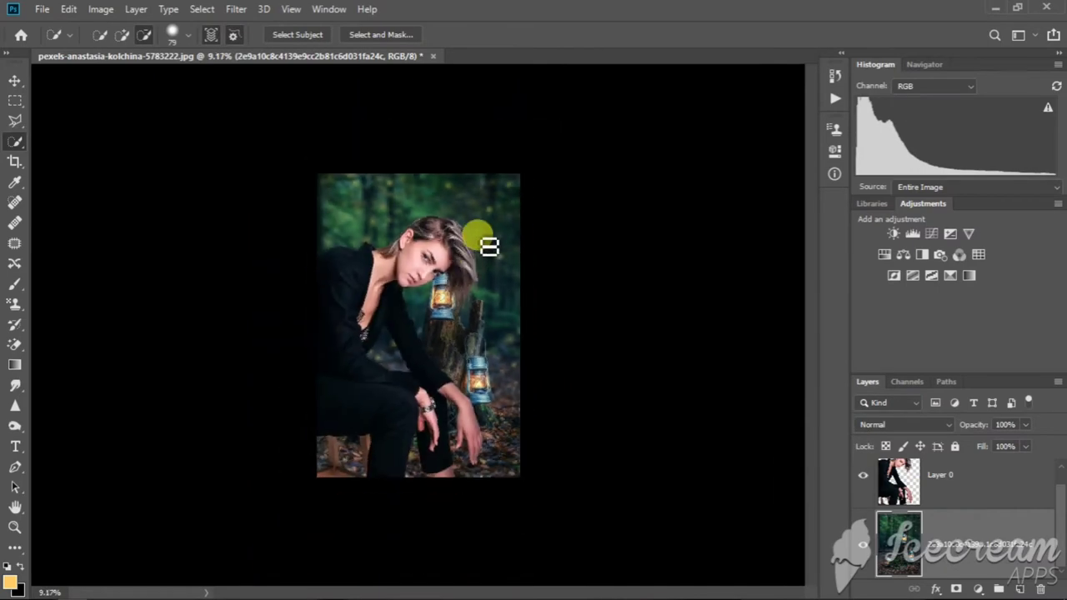
scroll(480, 238, up, 3)
scroll(326, 250, up, 1)
scroll(316, 250, up, 1)
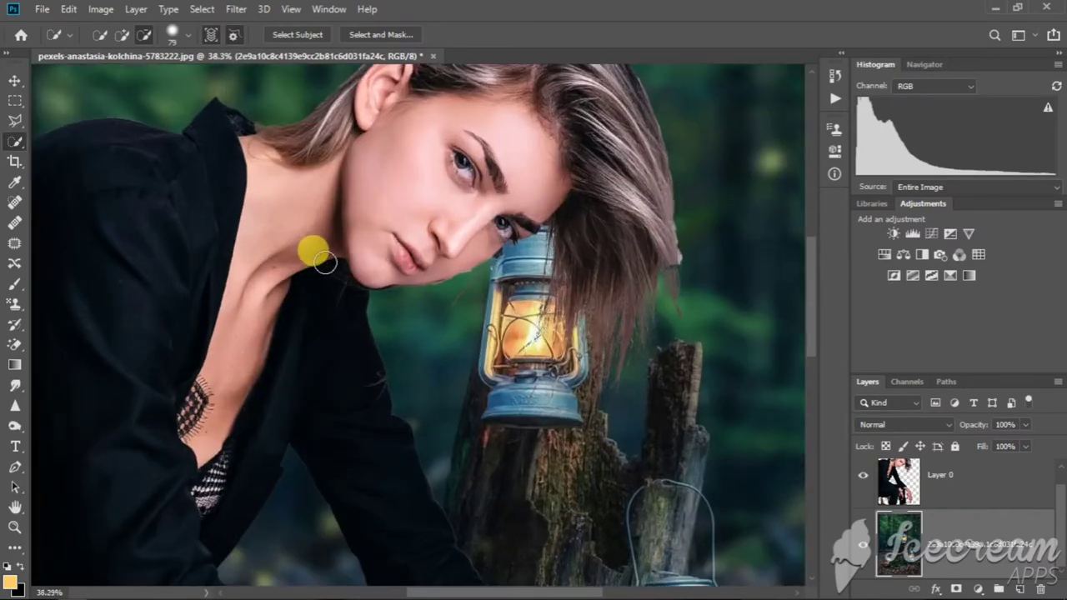
scroll(536, 281, up, 1)
scroll(535, 279, up, 1)
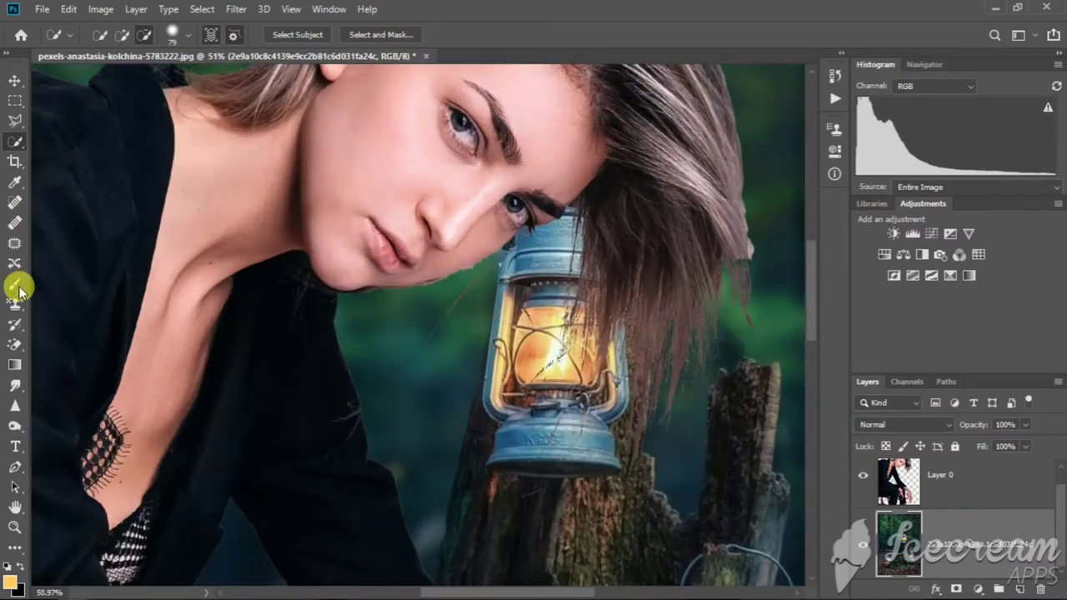
Choose the Eraser Tool and delete the last eraser state from History
click(14, 344)
click(80, 347)
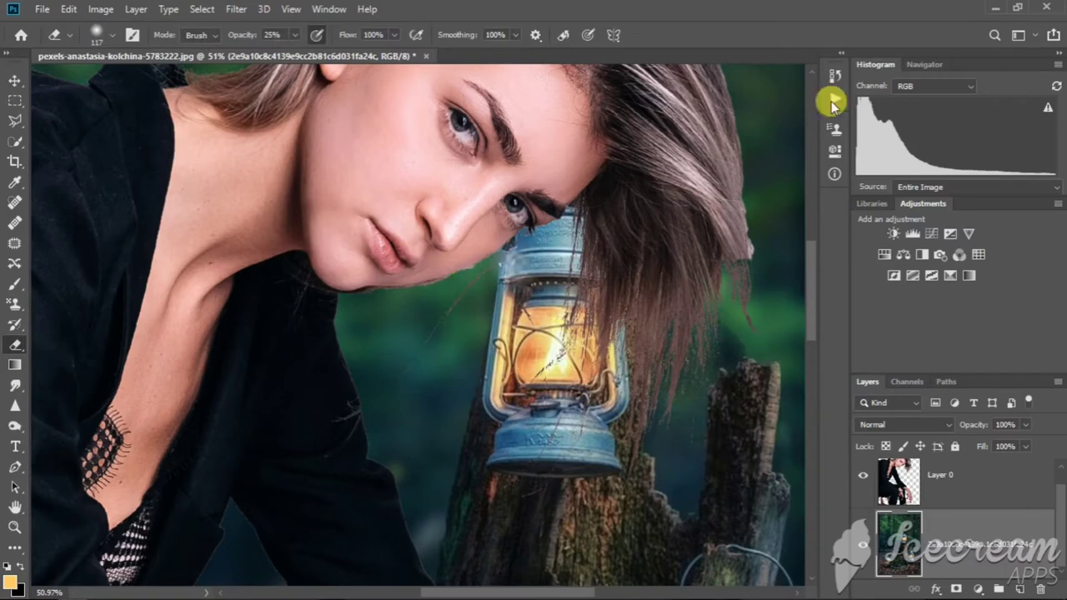
click(834, 76)
click(795, 240)
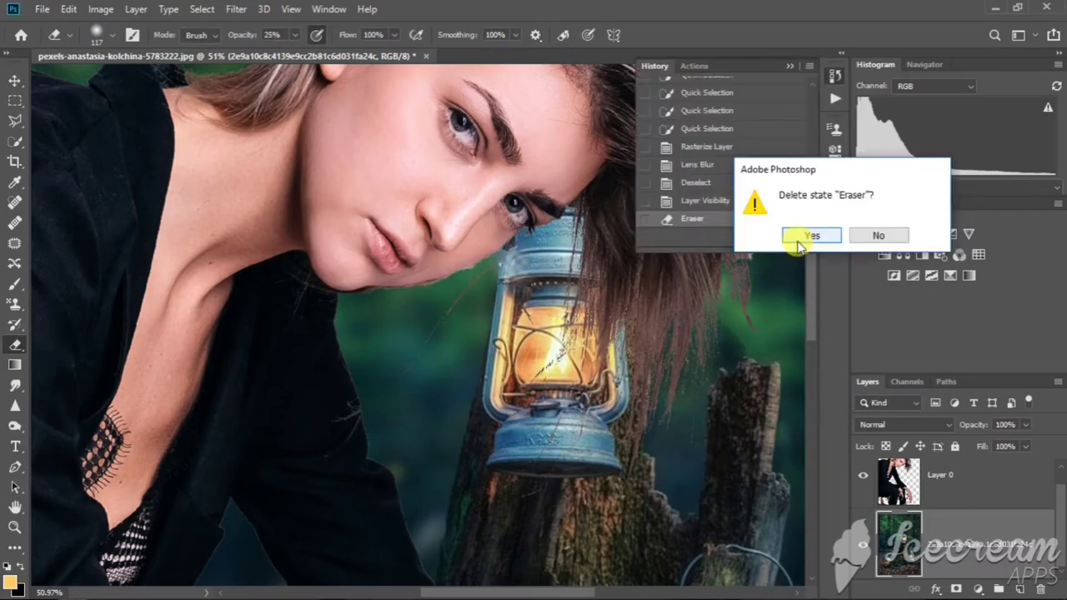
click(798, 240)
click(459, 265)
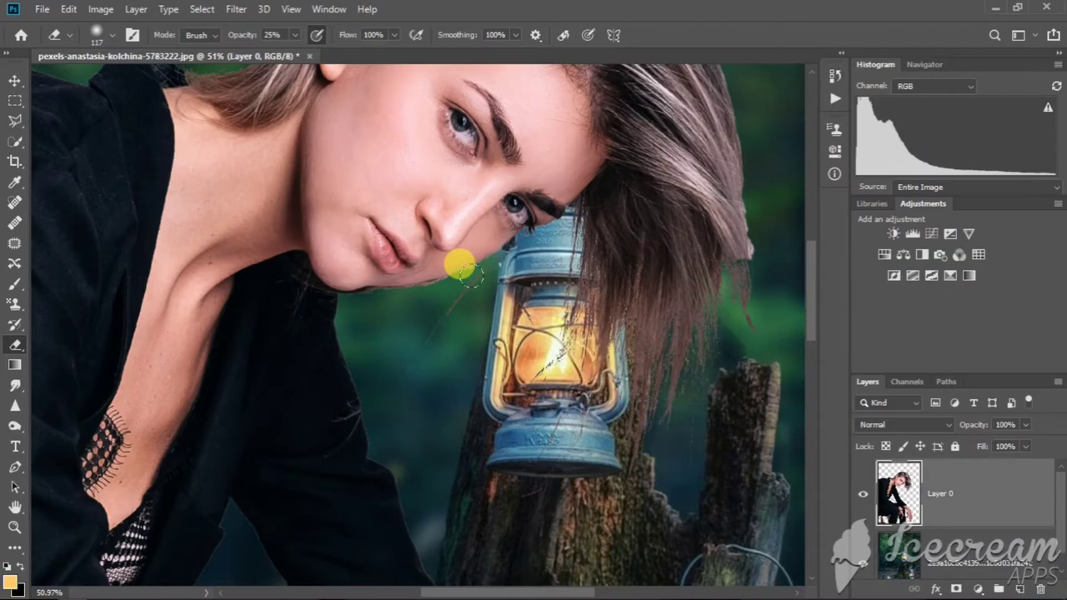
Set eraser opacity to 100% and erase stray pixels along the right hair edge
click(294, 35)
mouse_move(307, 49)
mouse_down()
mouse_move(465, 232)
mouse_move(472, 275)
mouse_up()
mouse_move(471, 275)
mouse_down()
mouse_move(760, 240)
mouse_move(546, 208)
mouse_up()
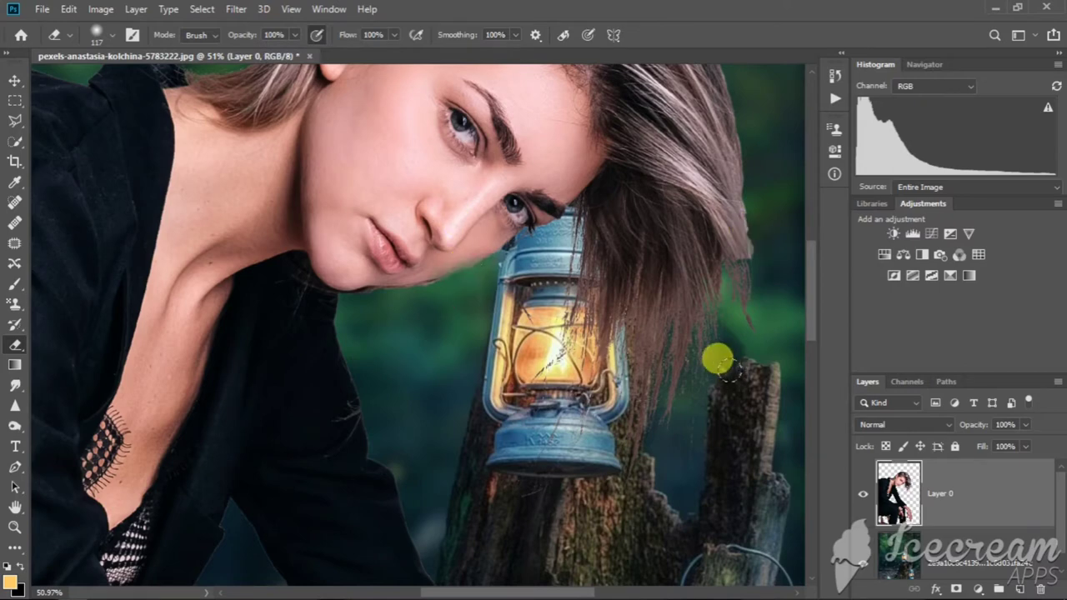
scroll(533, 200, down, 3)
scroll(541, 208, down, 2)
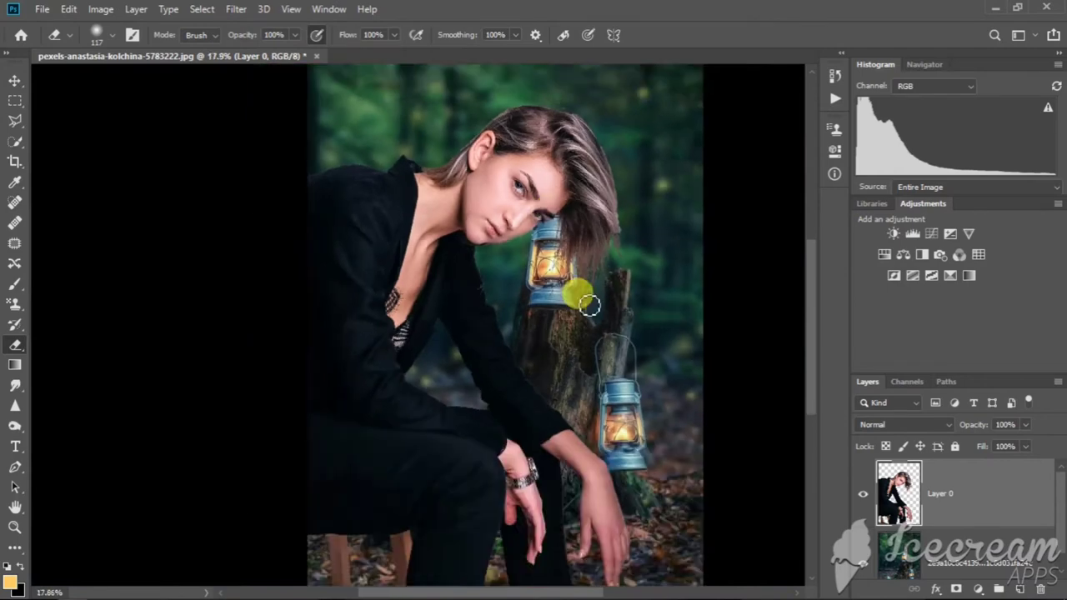
scroll(572, 293, down, 2)
scroll(408, 172, down, 2)
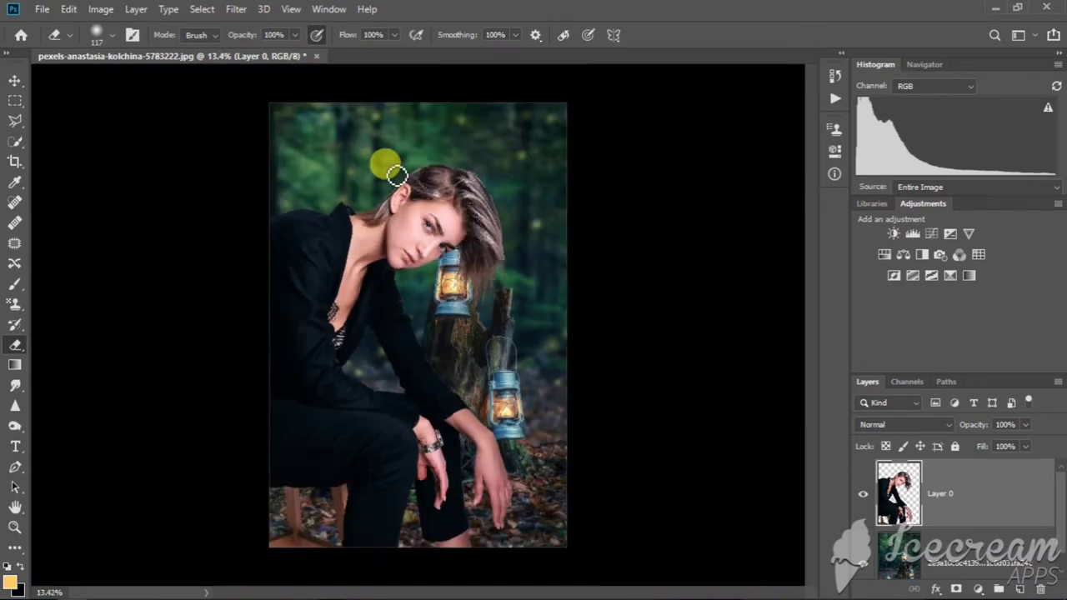
scroll(940, 538, down, 1)
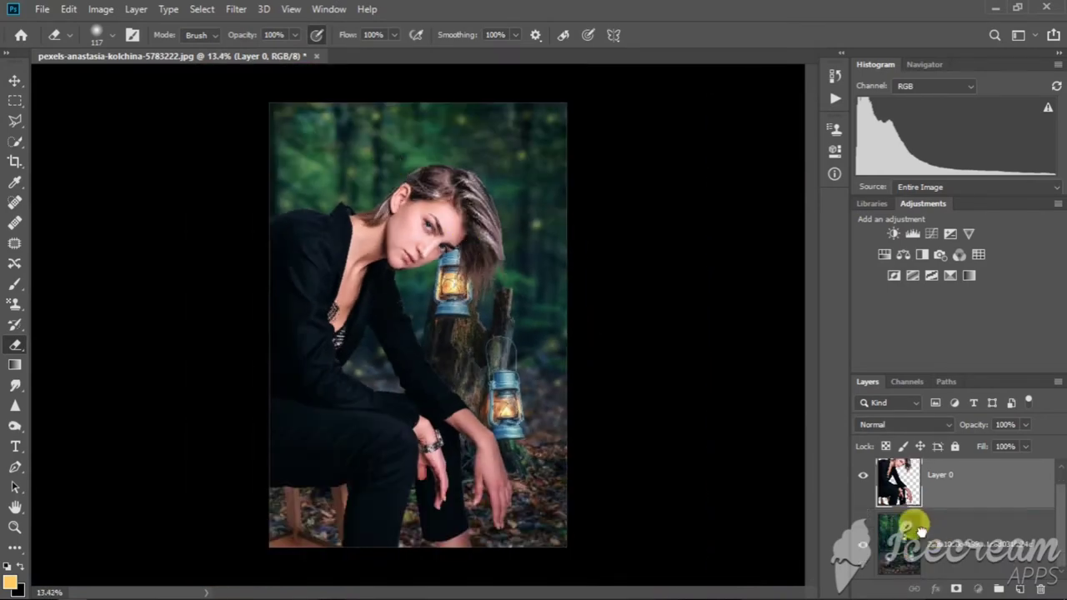
Select the forest layer and set the foreground colour to pale orange #ffcc66
click(917, 527)
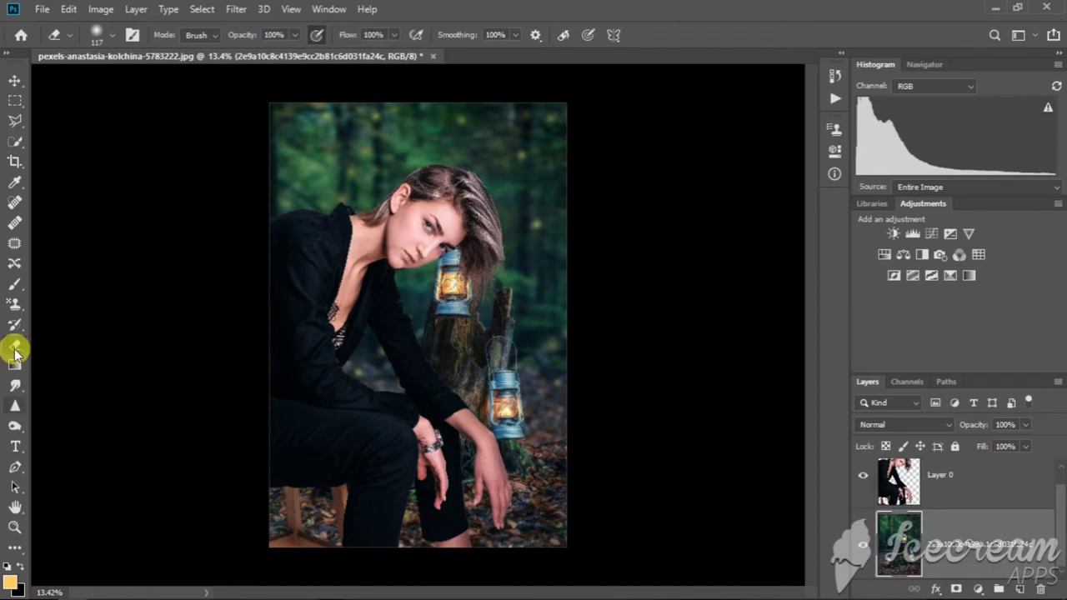
click(10, 582)
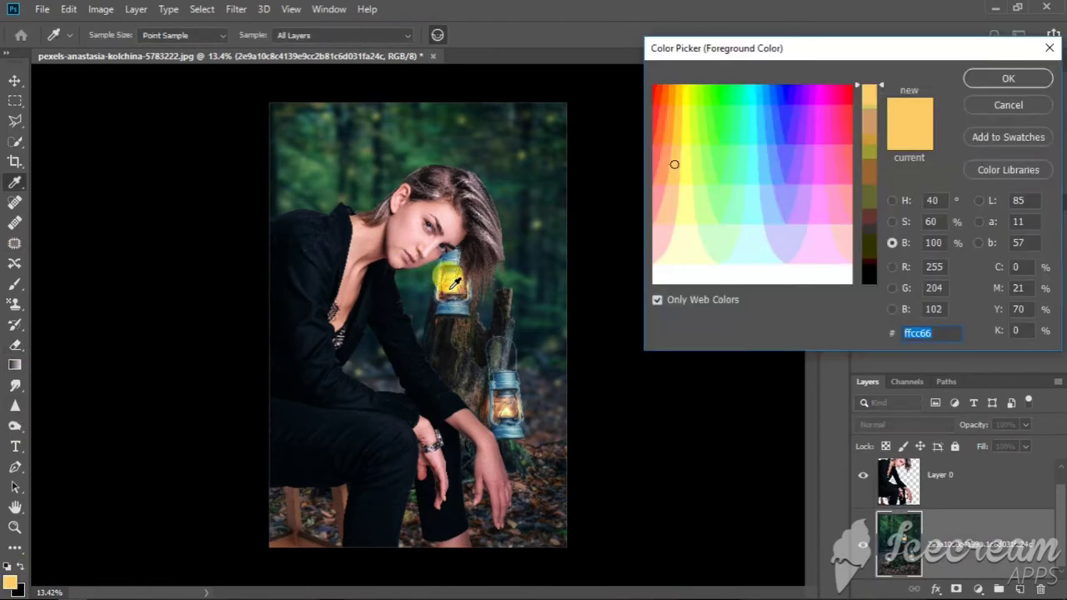
click(454, 283)
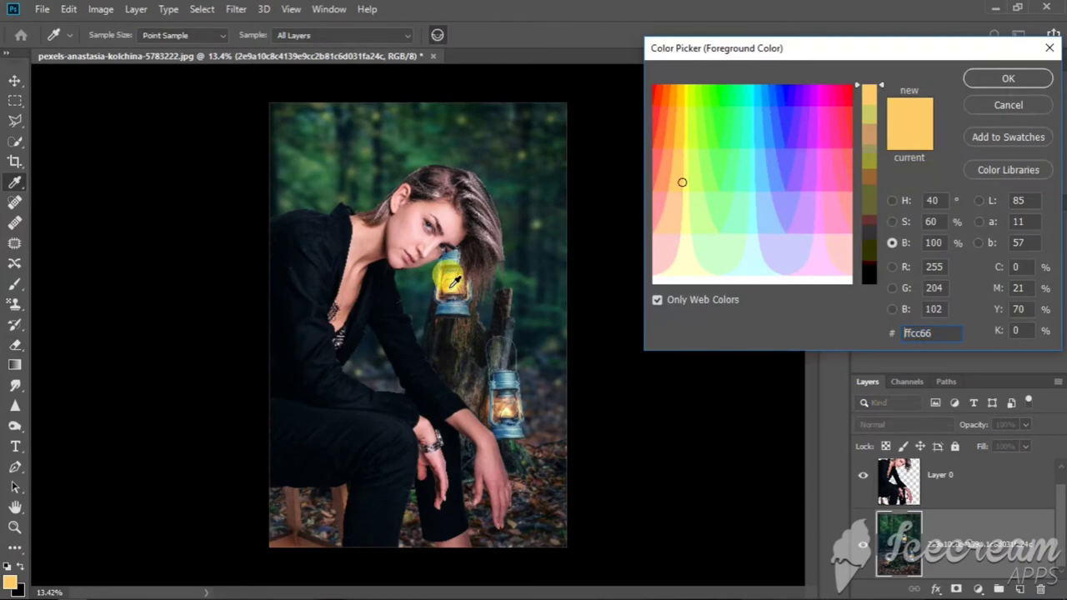
click(1004, 79)
Test a soft brush glow stroke, remove it, and set brush opacity to 11%
click(14, 286)
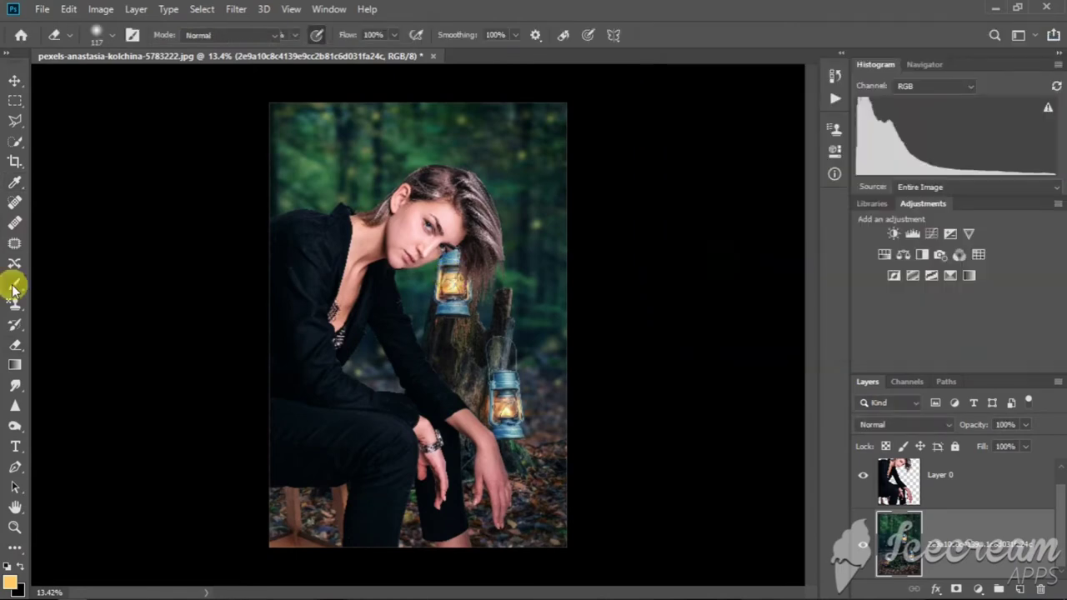
right_click(14, 286)
click(358, 35)
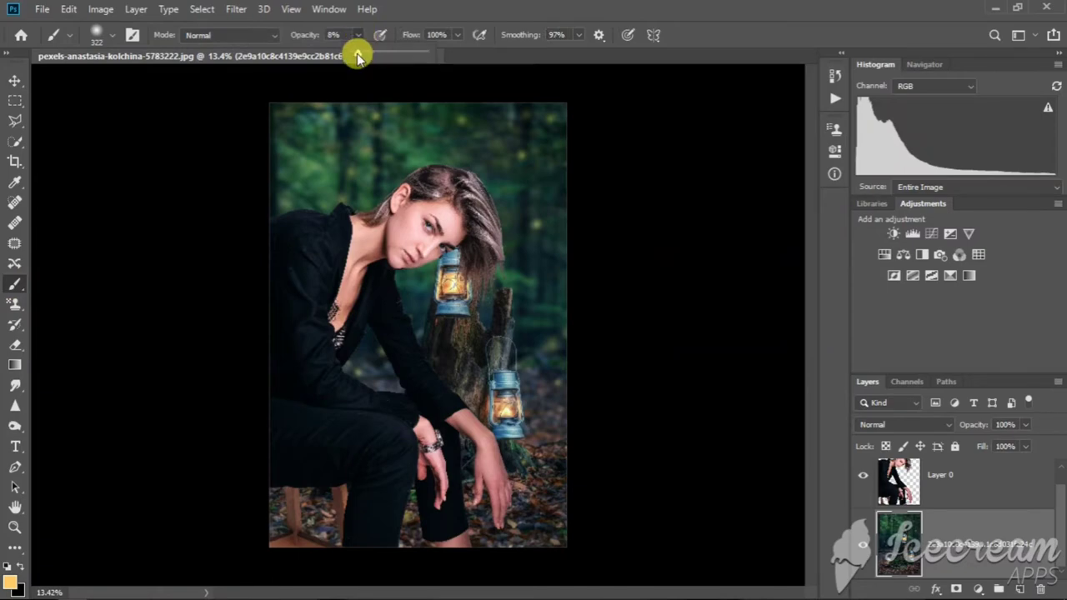
mouse_move(356, 54)
mouse_down()
mouse_move(464, 53)
mouse_move(370, 53)
mouse_move(392, 73)
mouse_up()
drag(502, 158, 503, 200)
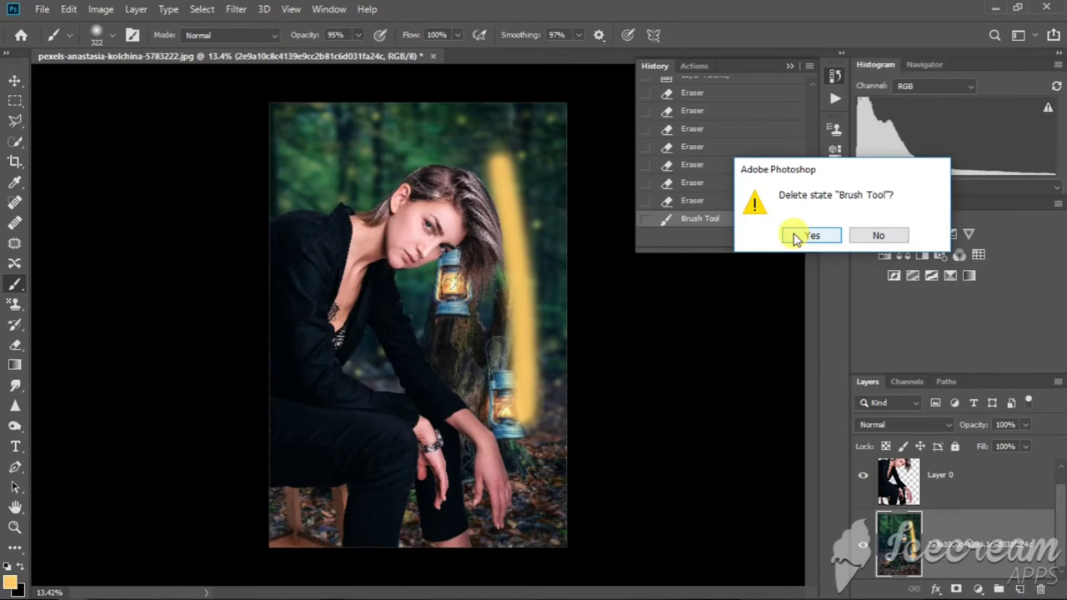
click(808, 236)
drag(287, 54, 299, 57)
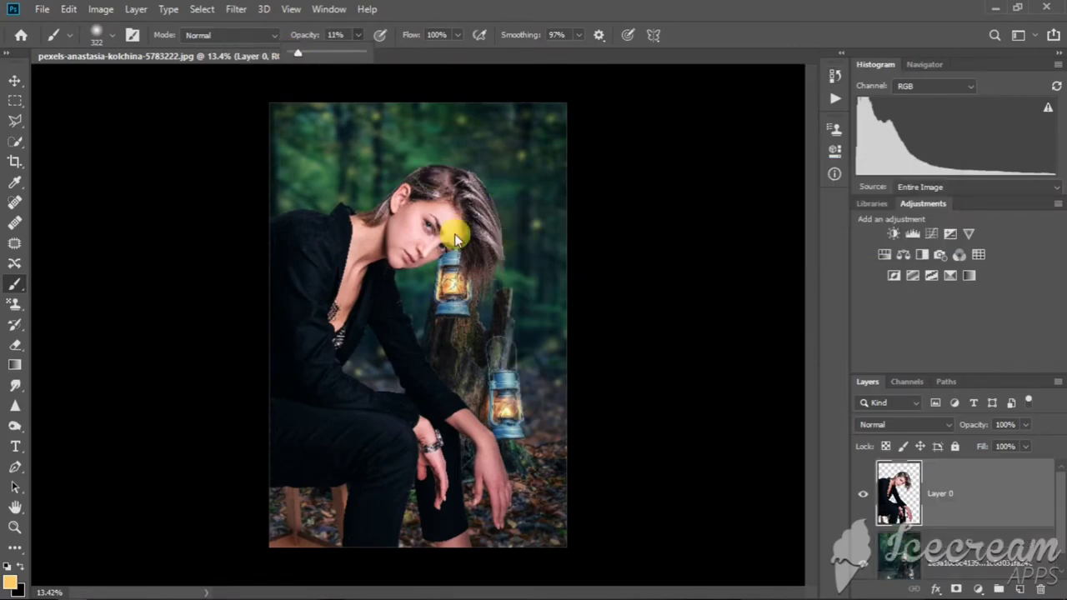
Paint soft glow over the upper lantern glass and the lower lantern
scroll(405, 250, up, 2)
scroll(409, 288, up, 1)
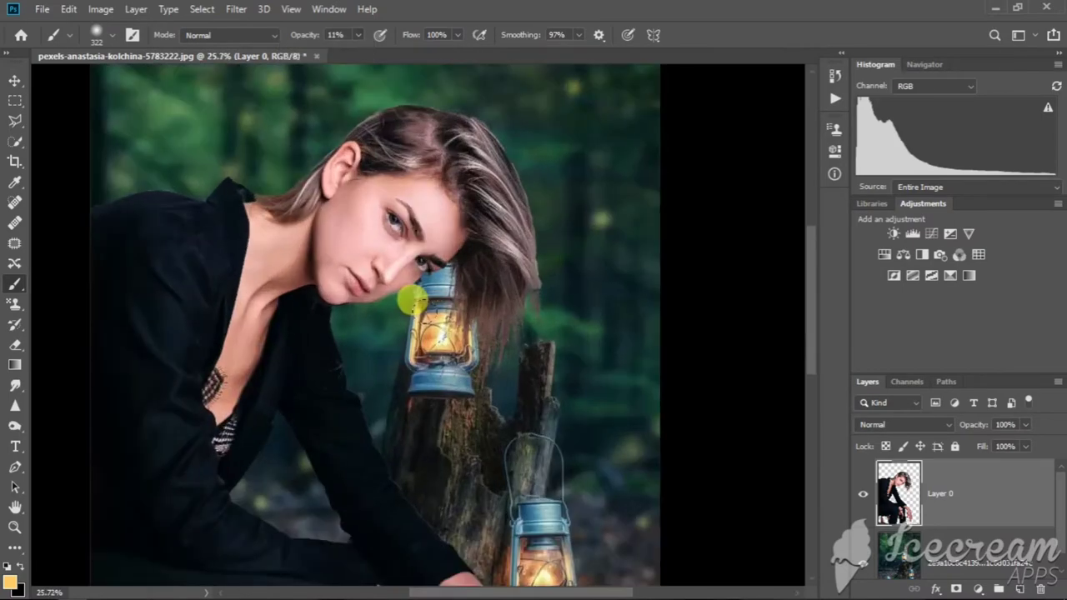
drag(411, 301, 417, 313)
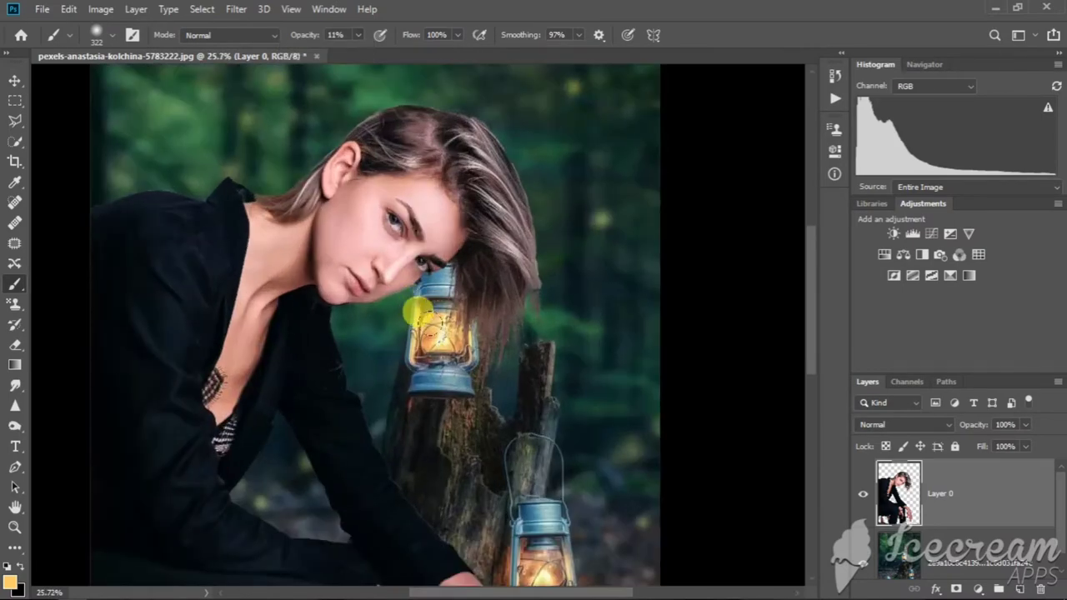
scroll(514, 487, down, 2)
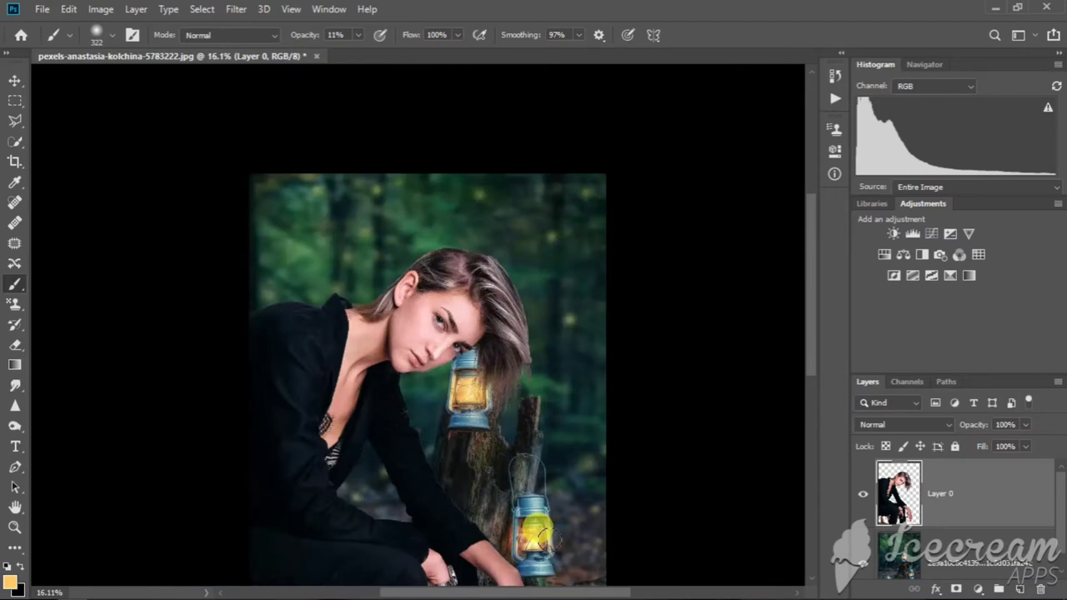
mouse_move(540, 533)
mouse_down()
mouse_move(517, 519)
mouse_move(520, 530)
mouse_move(488, 448)
mouse_move(687, 390)
mouse_up()
Enlarge the brush to 511 px and cast warm glow over the hair above the lantern
alt+scroll(467, 418, up, 3)
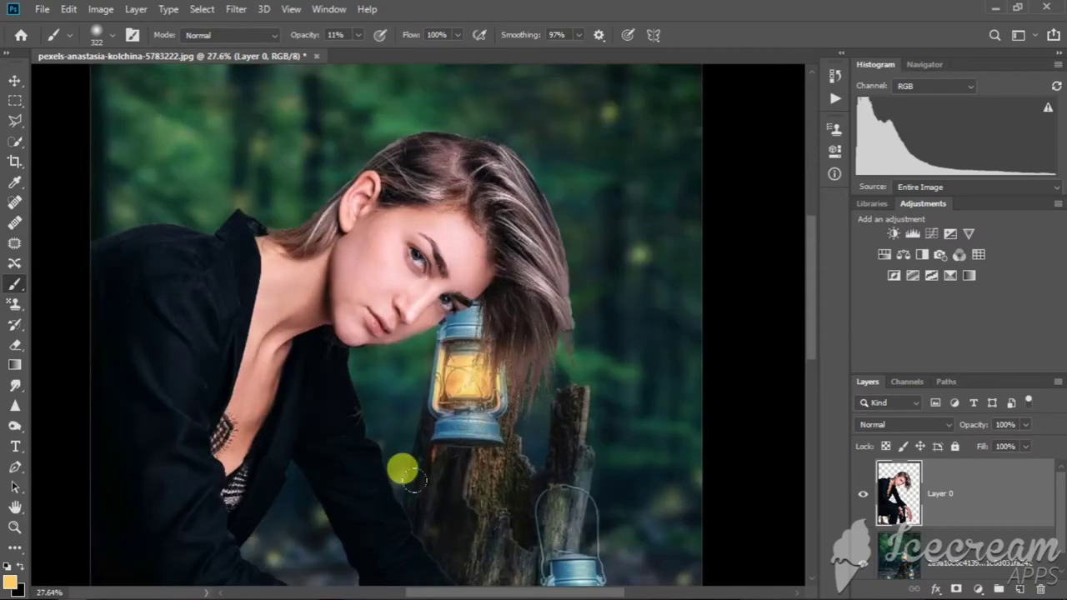
alt+scroll(403, 471, up, 2)
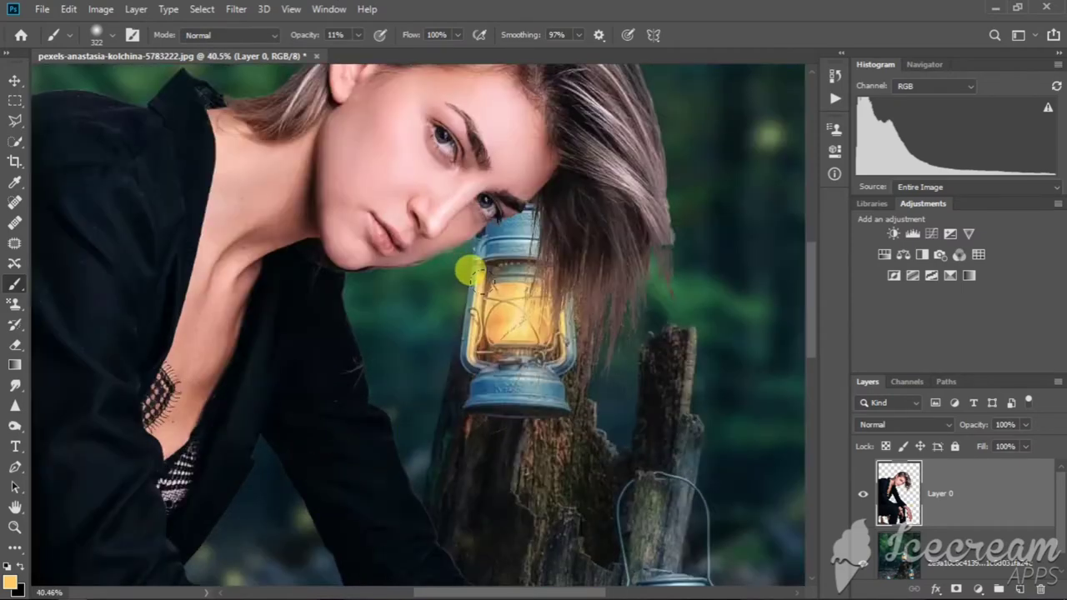
right_click(395, 253)
drag(536, 323, 547, 324)
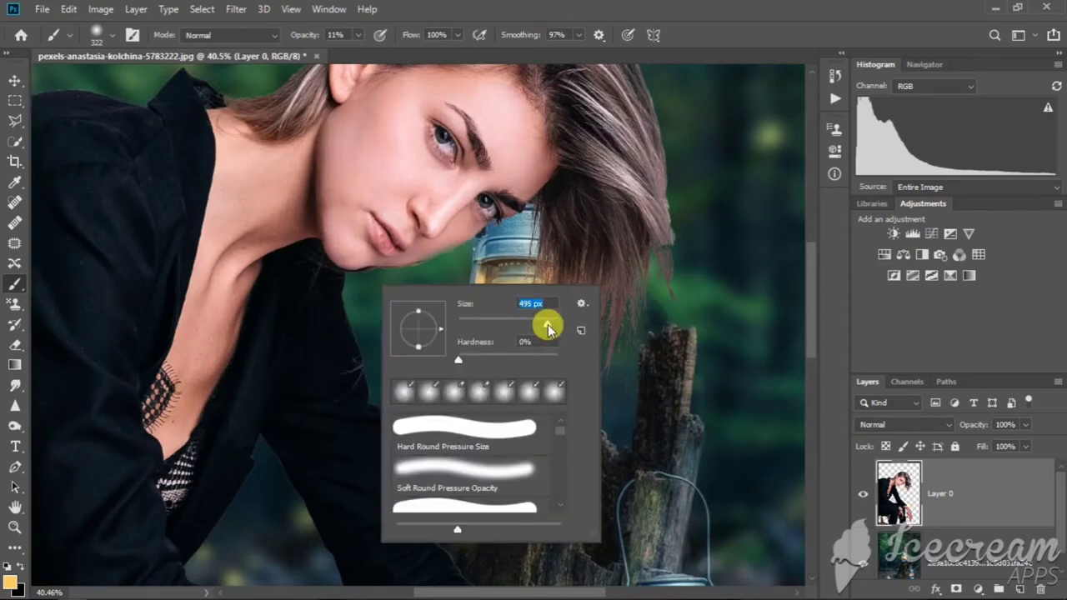
click(423, 209)
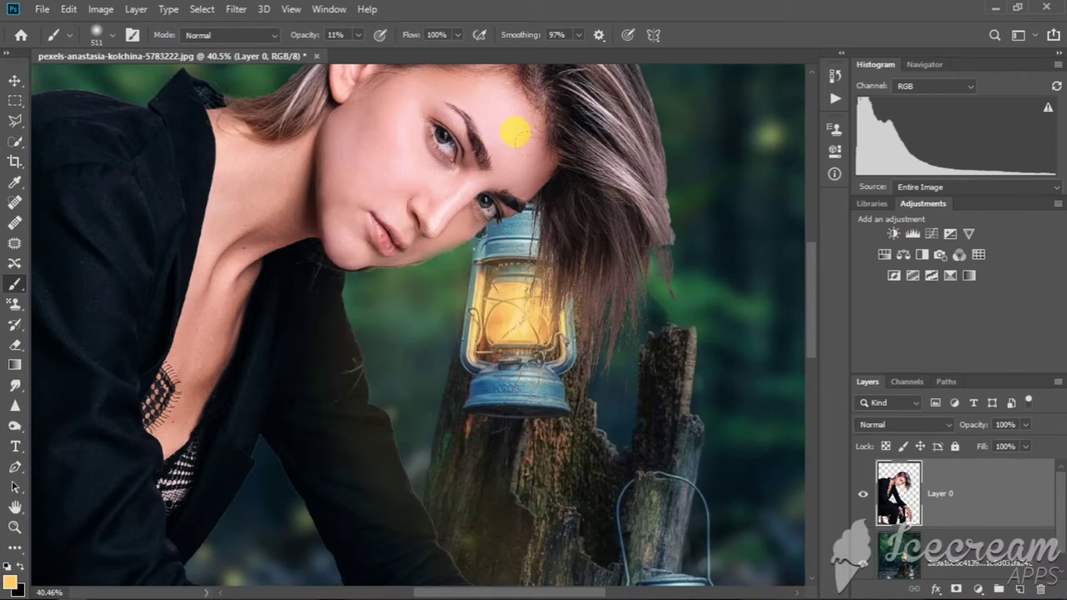
mouse_move(515, 132)
mouse_down()
mouse_move(476, 148)
mouse_move(500, 233)
mouse_move(379, 507)
mouse_up()
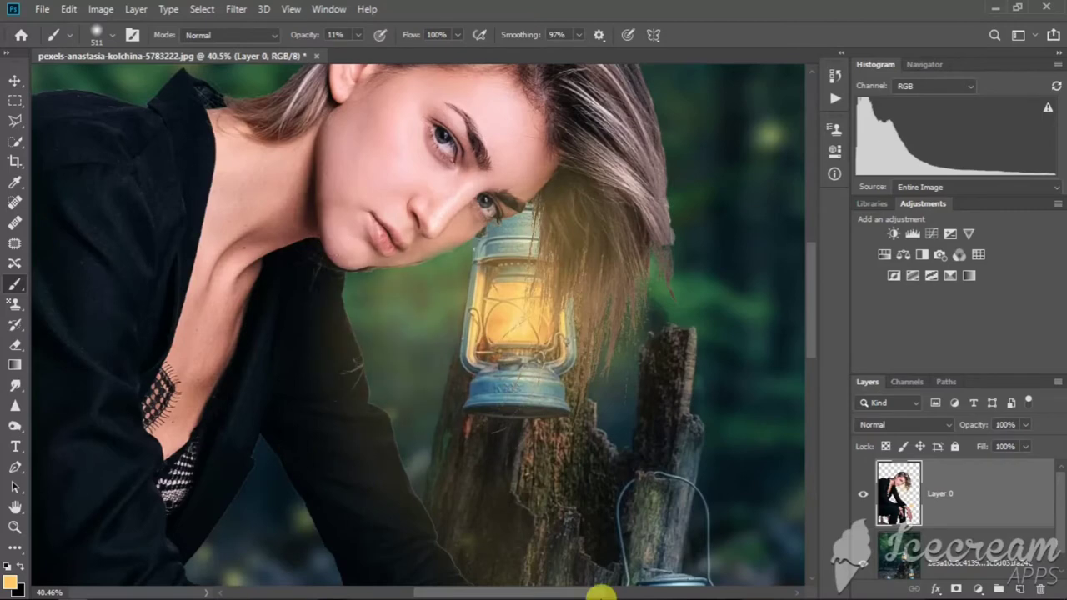
Paint faint glow over the lower leg, hand and ground
scroll(500, 553, down, 2)
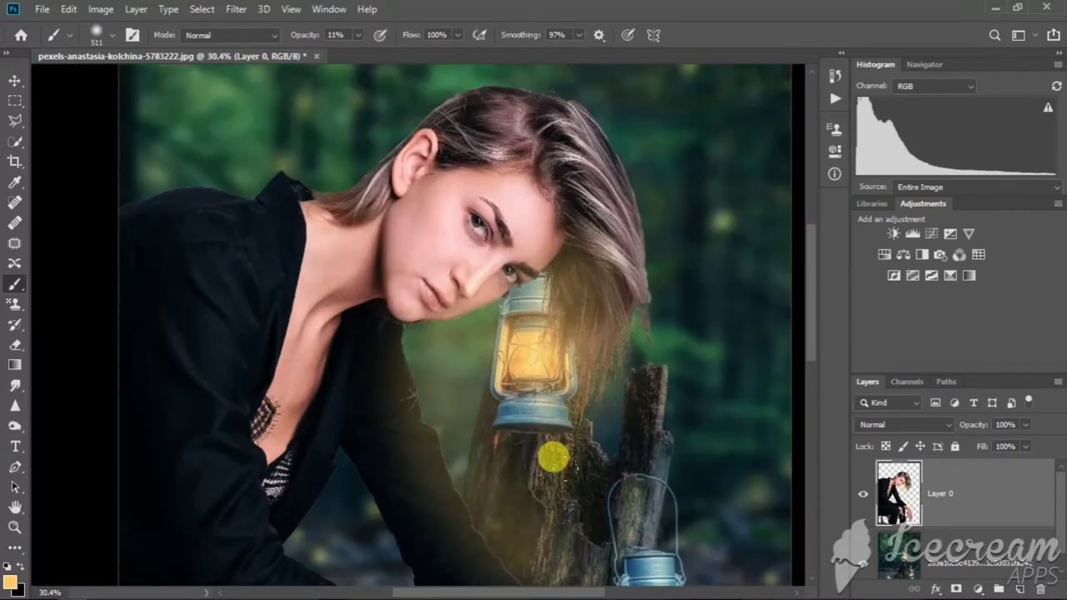
scroll(538, 440, down, 2)
scroll(523, 426, down, 1)
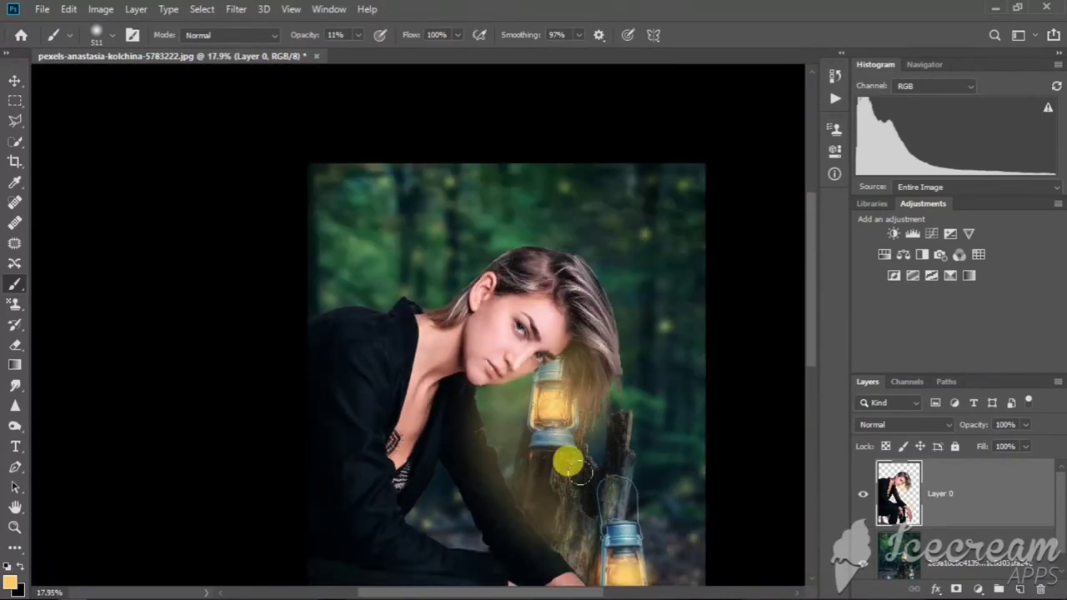
scroll(571, 440, down, 1)
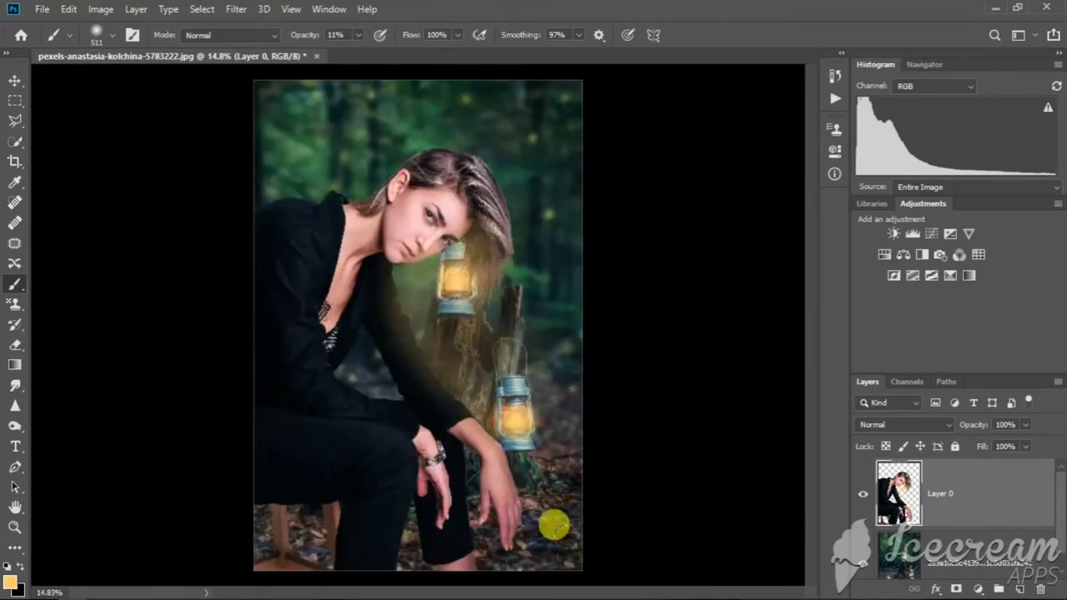
drag(553, 519, 392, 541)
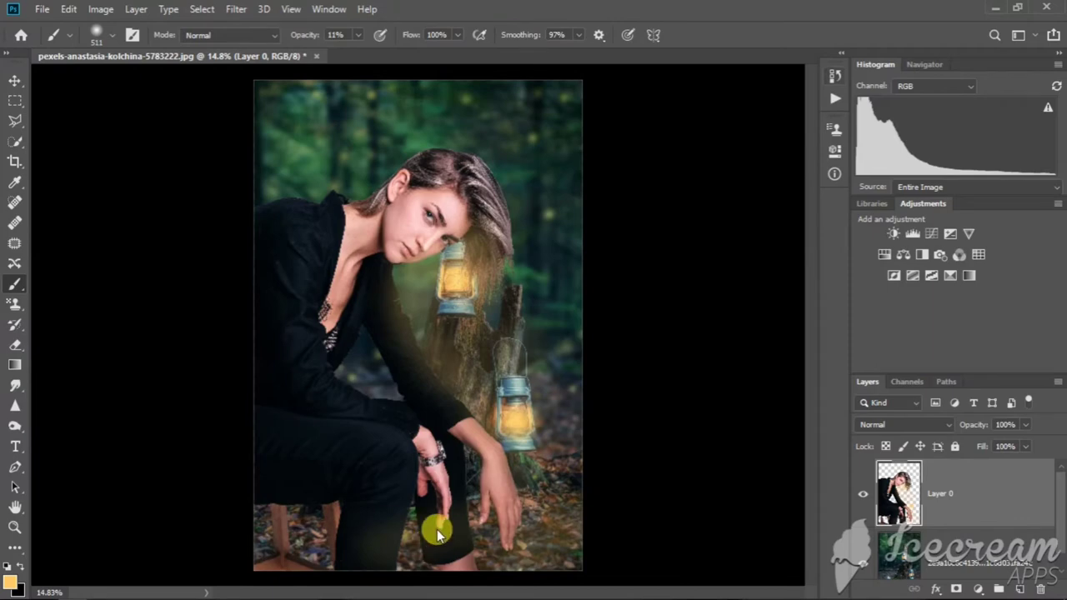
Review the recent brush strokes in the History panel
click(835, 75)
scroll(454, 391, up, 3)
scroll(434, 166, down, 3)
scroll(435, 215, up, 2)
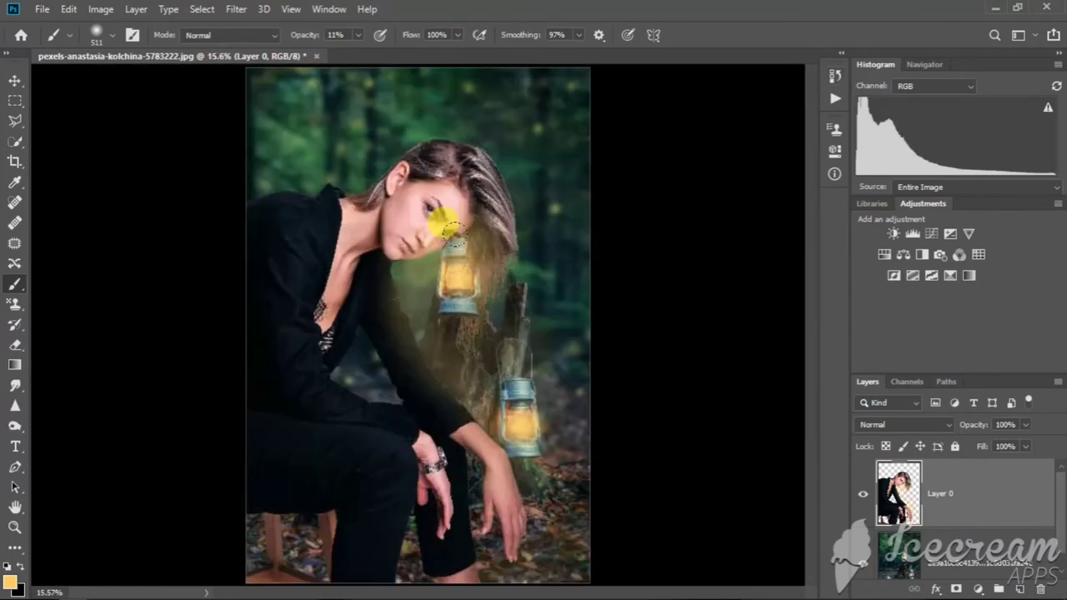
scroll(417, 100, up, 2)
click(834, 77)
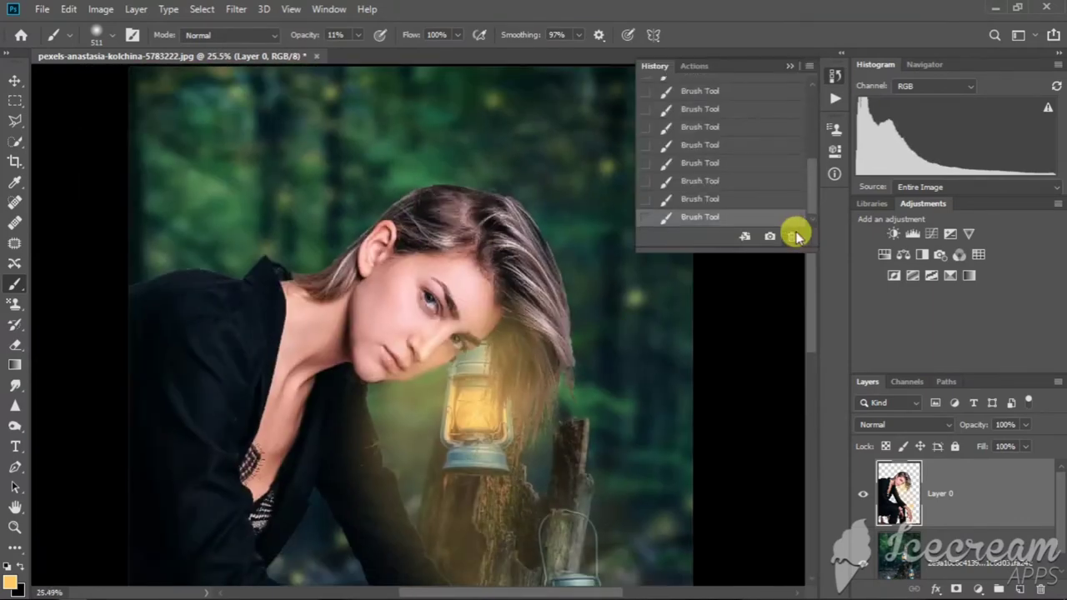
Glow the lantern and stump area, then paint faint light along the collar with a smaller brush
drag(459, 543, 533, 373)
right_click(538, 379)
scroll(250, 298, up, 2)
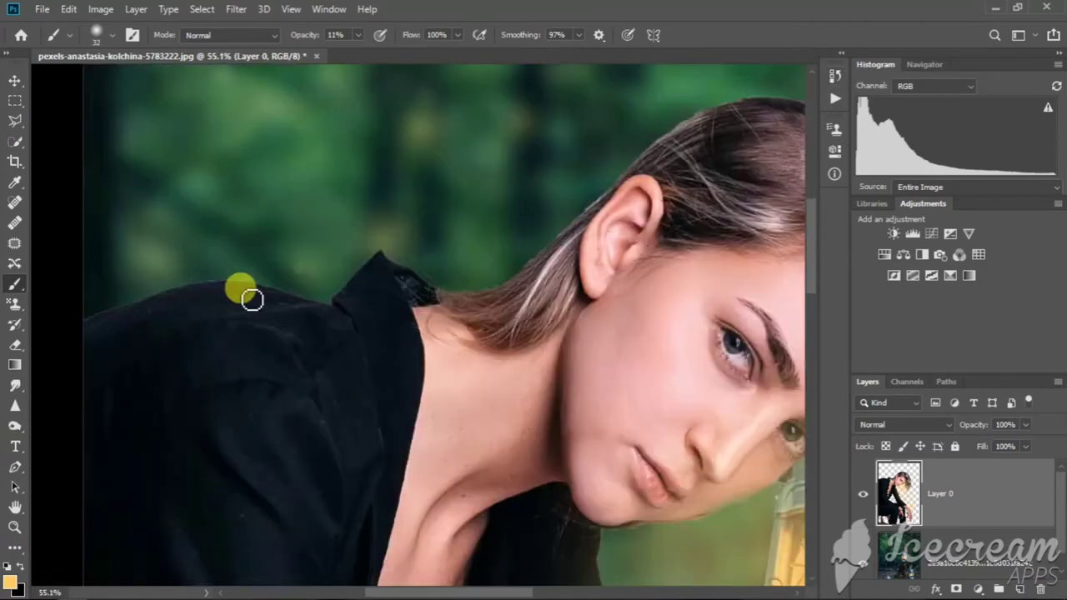
scroll(91, 317, up, 2)
drag(374, 281, 462, 277)
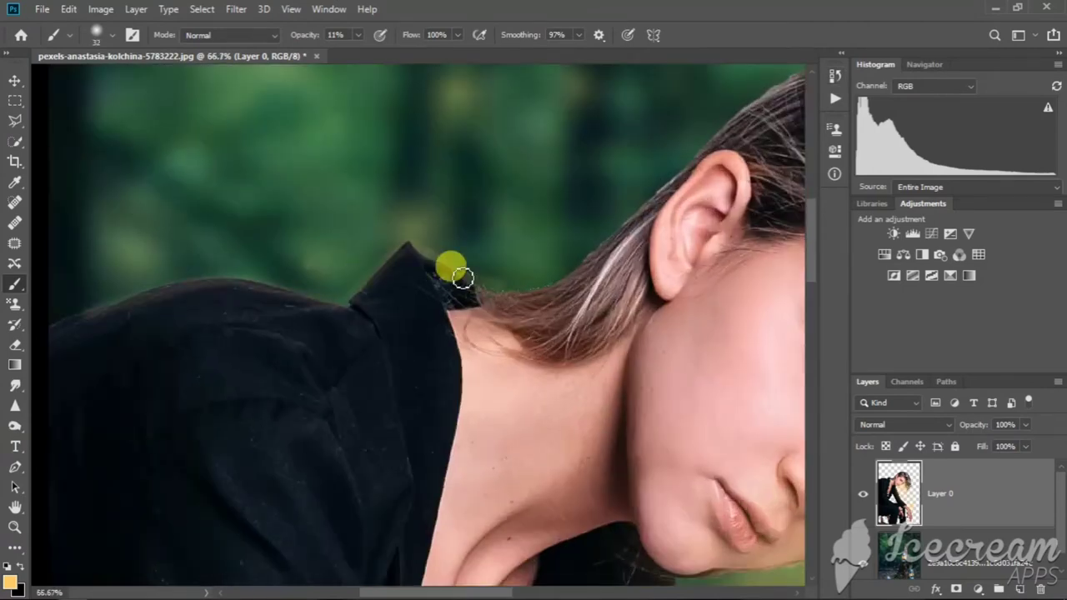
Add faint light down the jacket edge beside the tree trunk
scroll(463, 277, down, 5)
scroll(381, 381, down, 1)
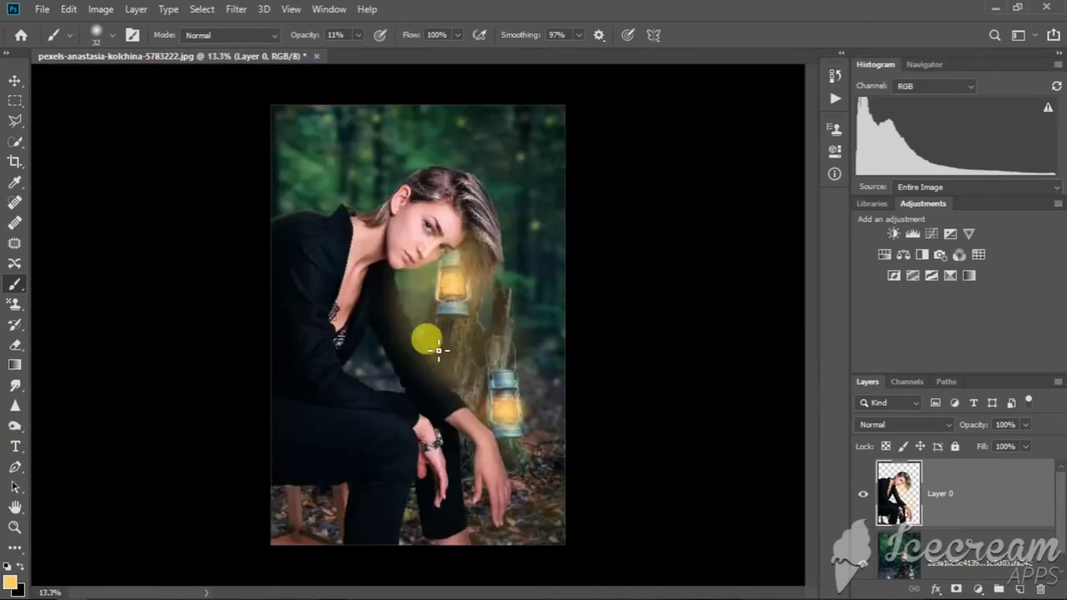
scroll(429, 341, up, 3)
scroll(383, 180, up, 2)
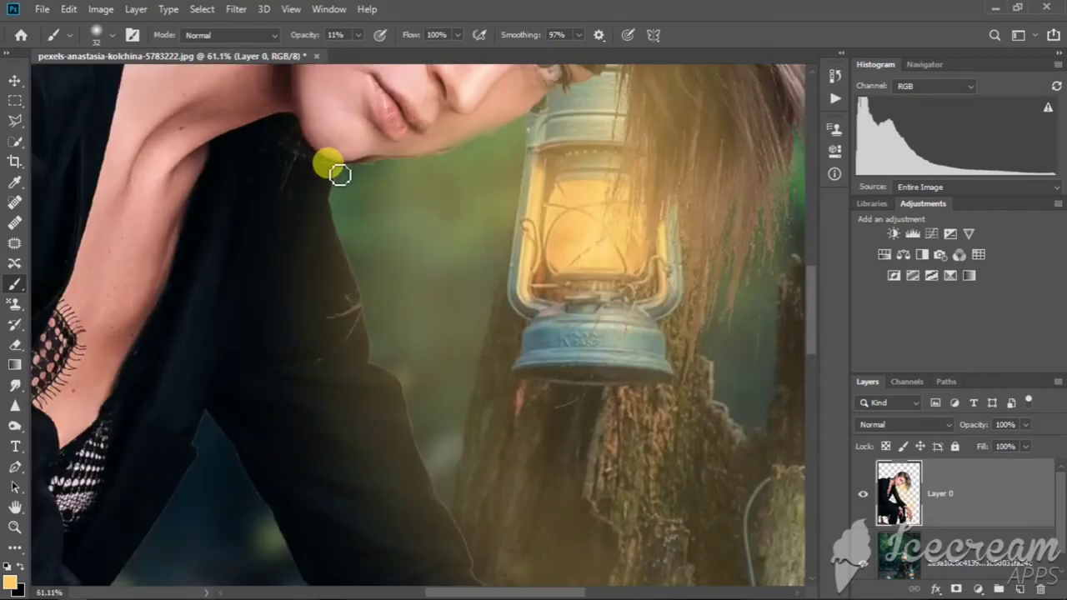
mouse_move(340, 174)
mouse_down()
mouse_move(380, 370)
mouse_move(472, 572)
mouse_up()
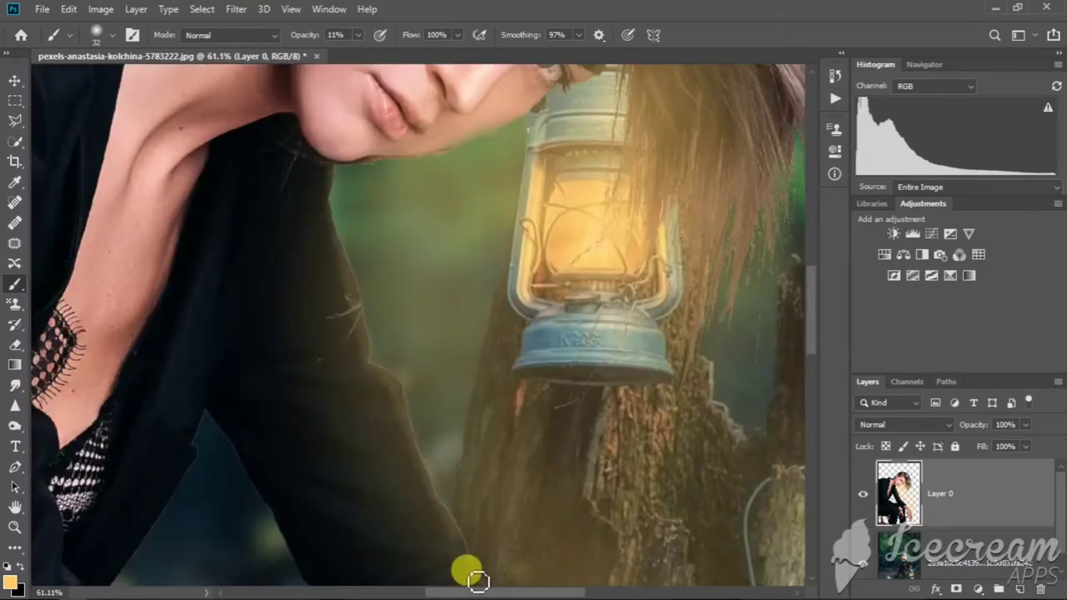
scroll(500, 567, down, 4)
scroll(436, 350, up, 2)
scroll(344, 249, up, 3)
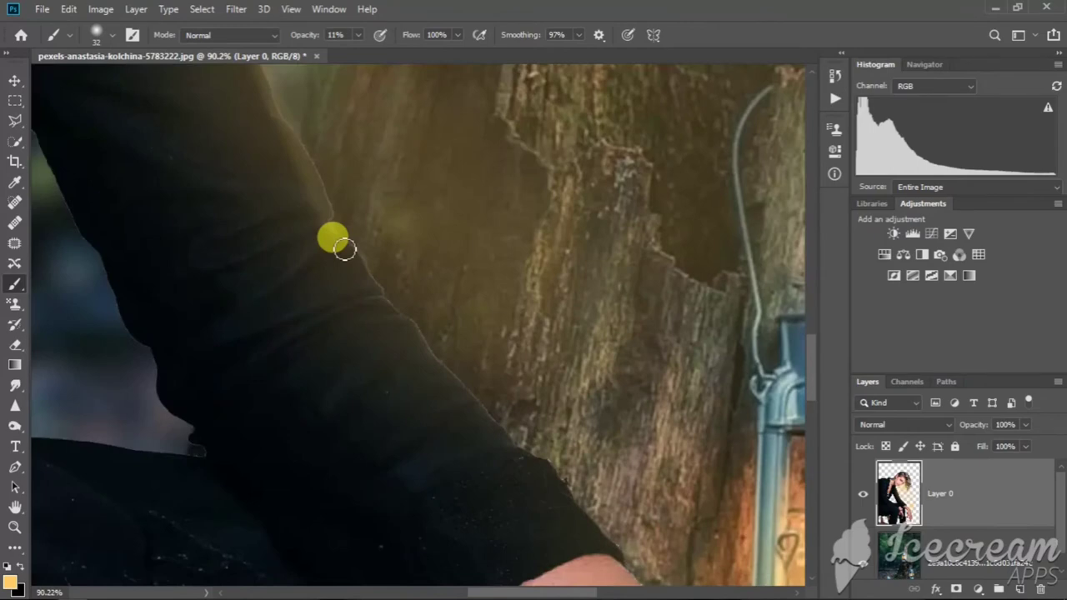
drag(344, 249, 625, 553)
Paint faint, subtle highlight streaks along the sleeve edge
drag(273, 329, 388, 309)
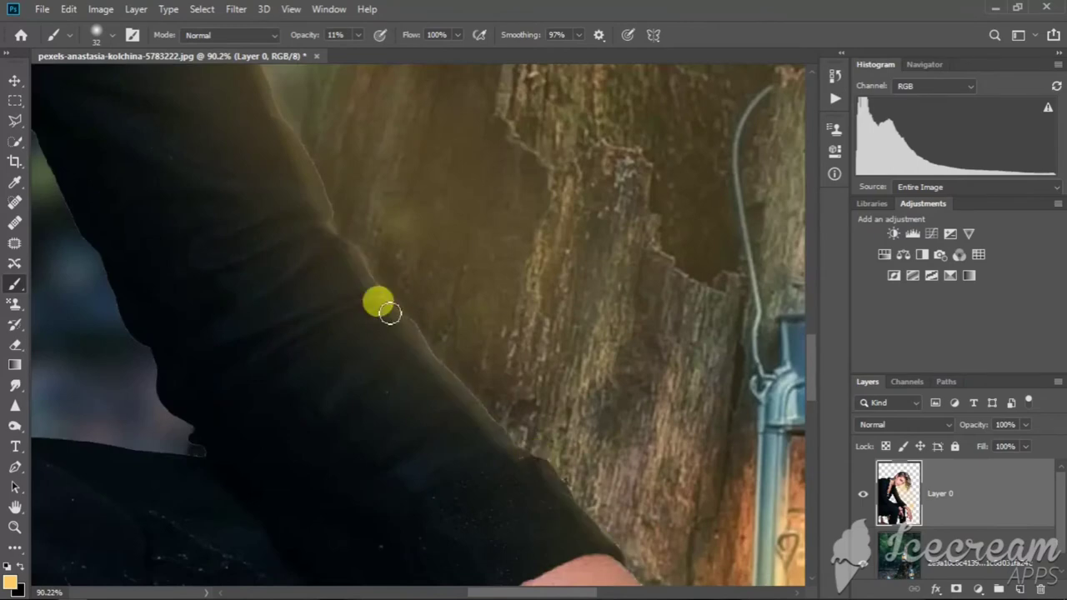
drag(140, 271, 320, 222)
drag(416, 356, 480, 410)
right_click(460, 410)
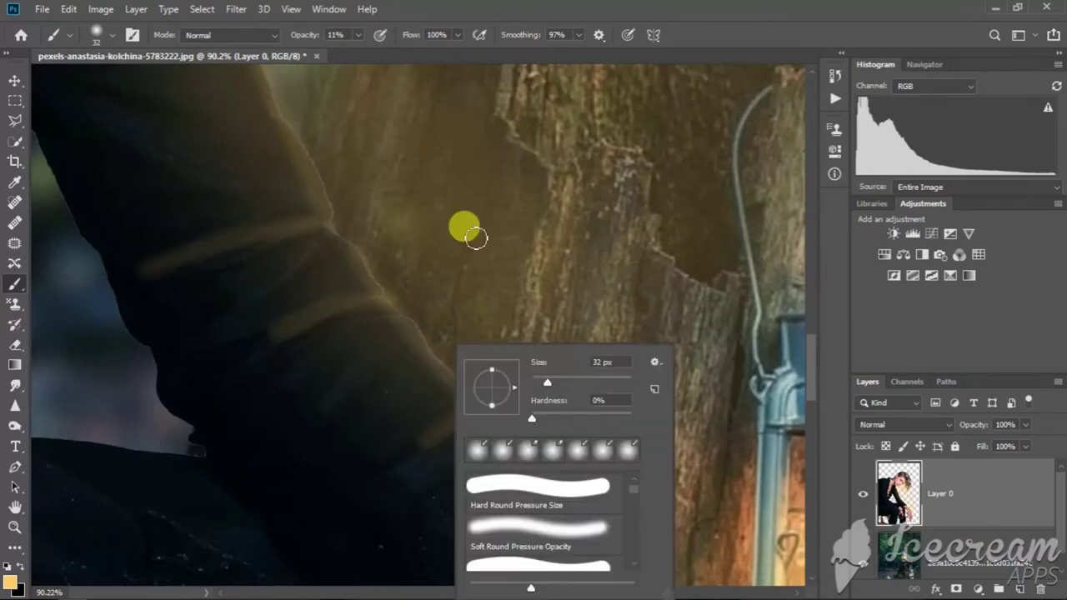
drag(358, 35, 352, 53)
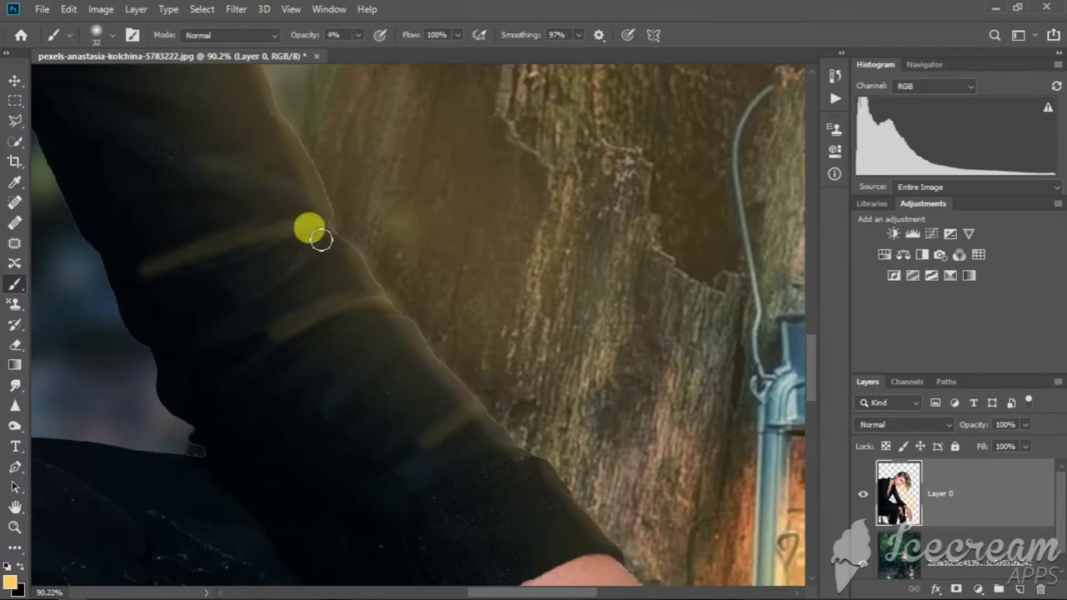
Paint subtle light up the arm's edge
scroll(258, 238, down, 2)
scroll(231, 171, down, 2)
scroll(375, 300, down, 2)
scroll(375, 300, up, 3)
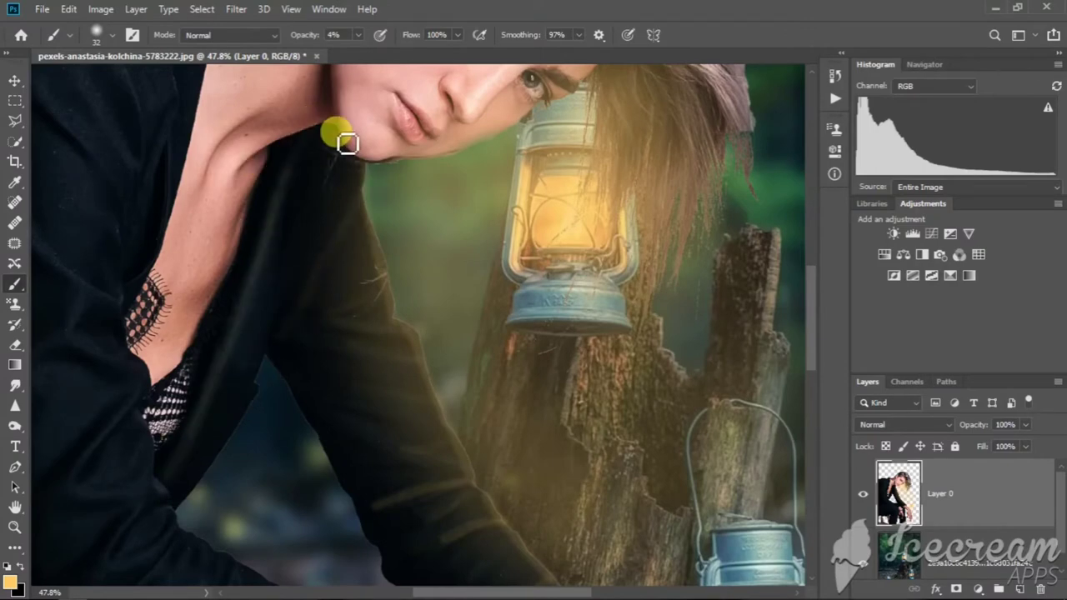
scroll(210, 309, down, 3)
scroll(207, 366, up, 2)
scroll(208, 379, up, 3)
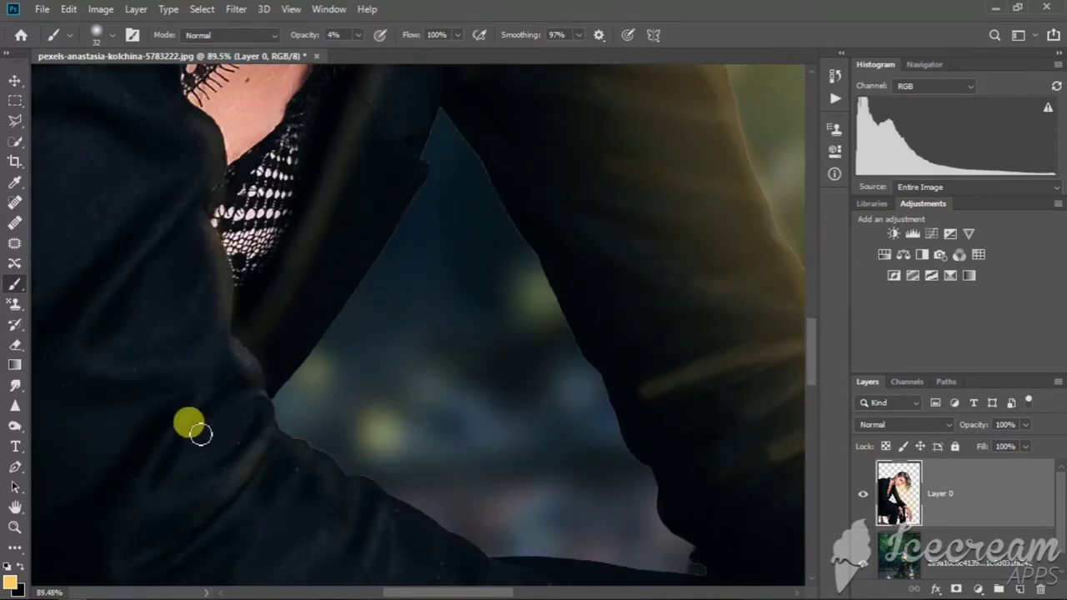
scroll(424, 234, down, 5)
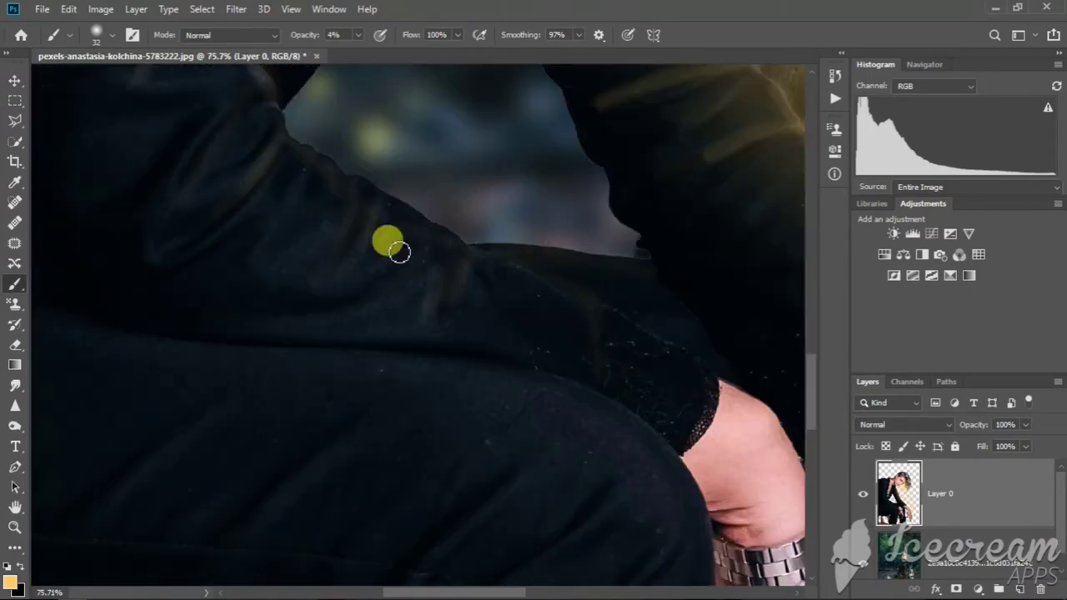
scroll(256, 163, down, 3)
scroll(260, 169, down, 2)
scroll(285, 90, up, 2)
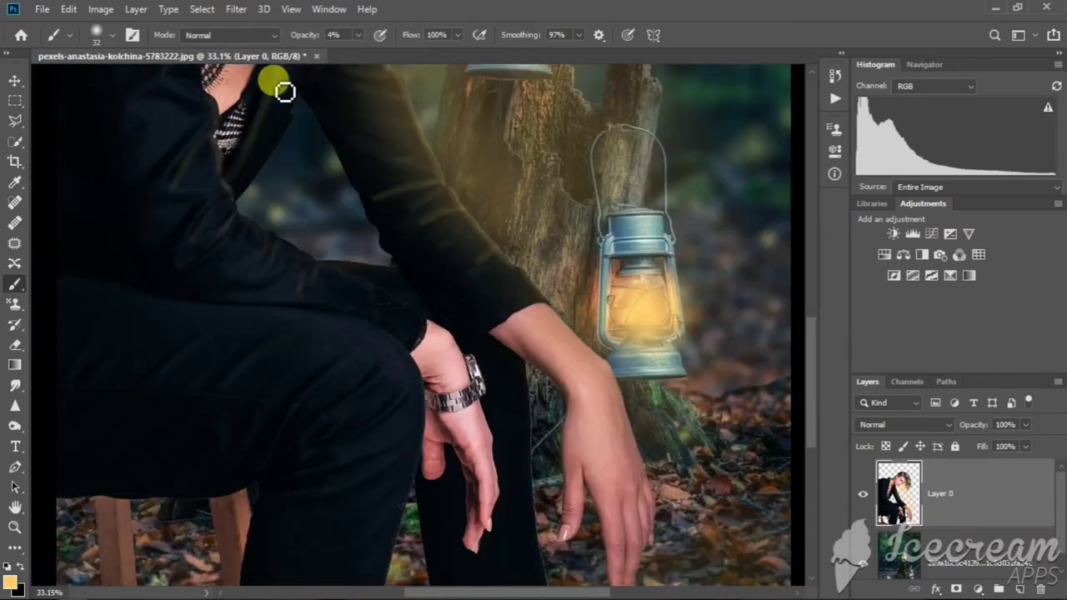
scroll(312, 100, up, 2)
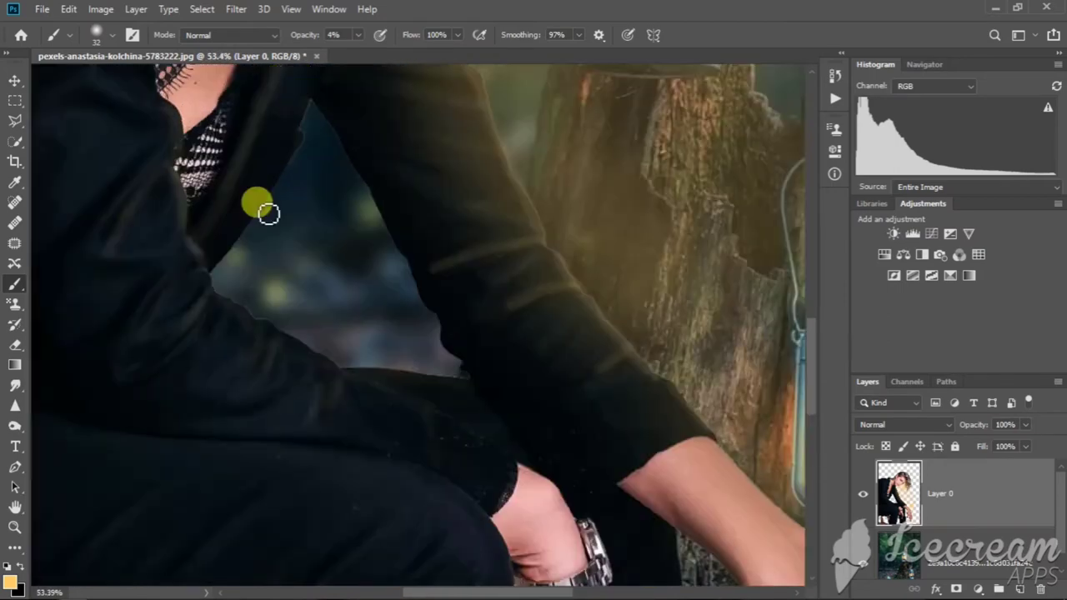
drag(211, 279, 320, 93)
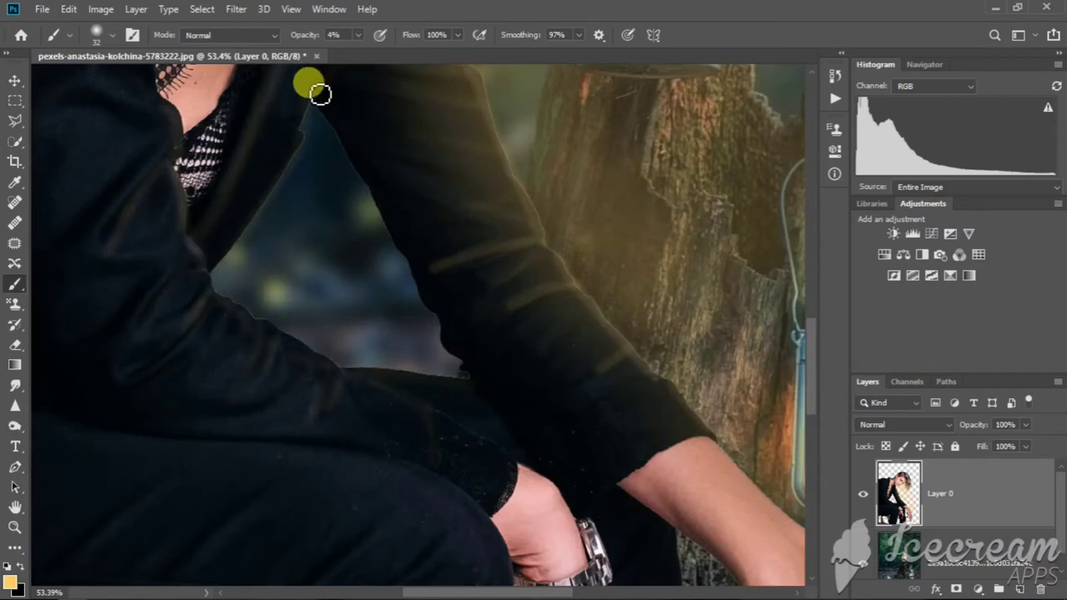
Add faint light along the forearm
alt+scroll(417, 179, down, 3)
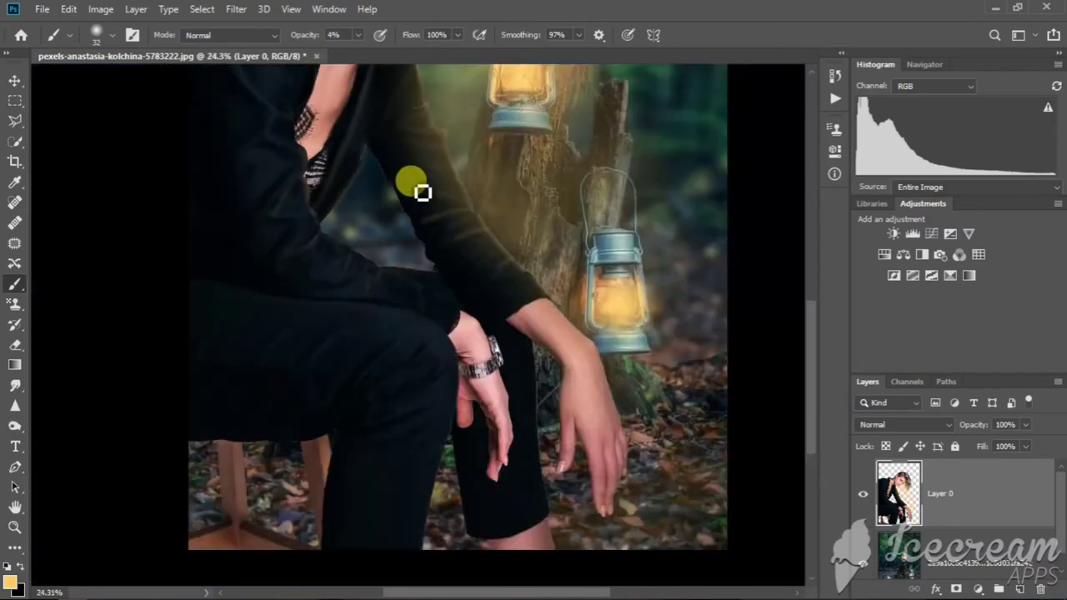
alt+scroll(426, 172, down, 2)
alt+scroll(452, 291, up, 2)
alt+scroll(508, 350, up, 2)
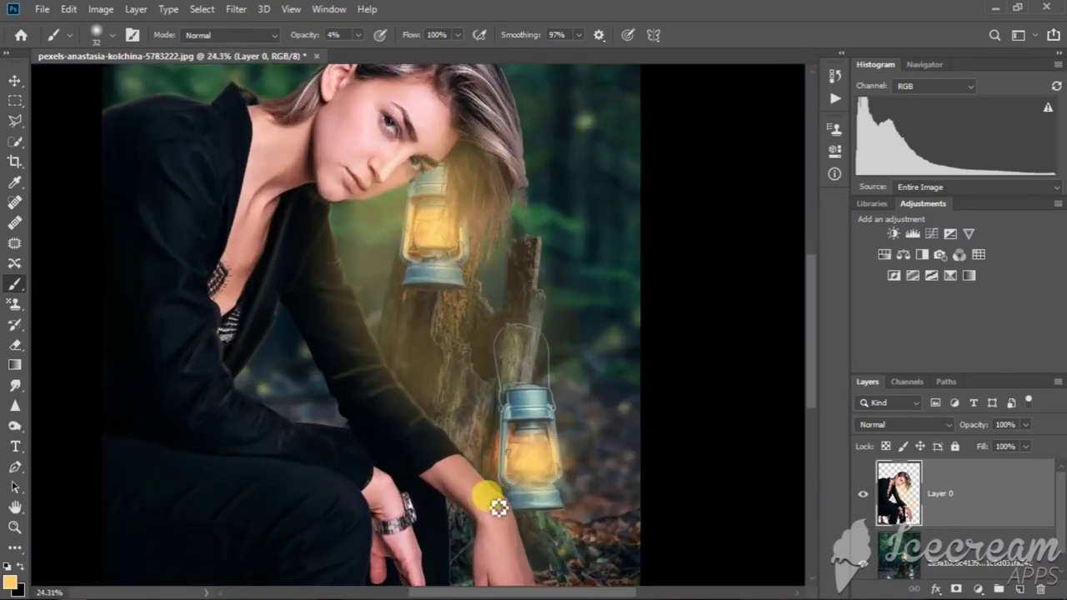
mouse_move(467, 464)
mouse_down()
mouse_move(457, 459)
mouse_move(479, 455)
mouse_move(369, 469)
mouse_move(144, 205)
mouse_up()
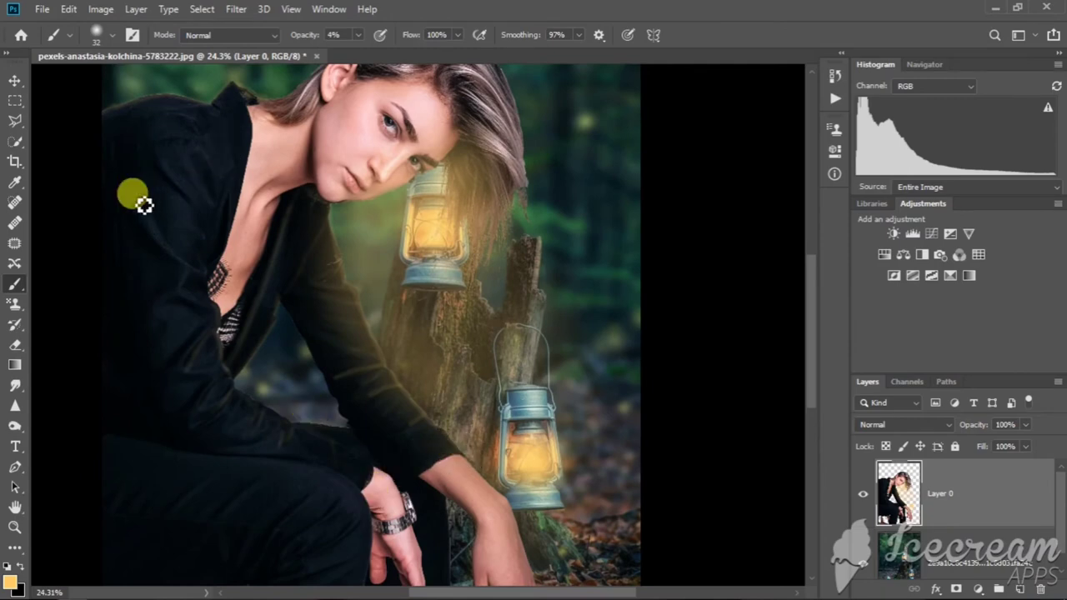
Adjust brush opacity and paint faint light on the jacket up to the shoulder
click(362, 37)
drag(146, 209, 216, 276)
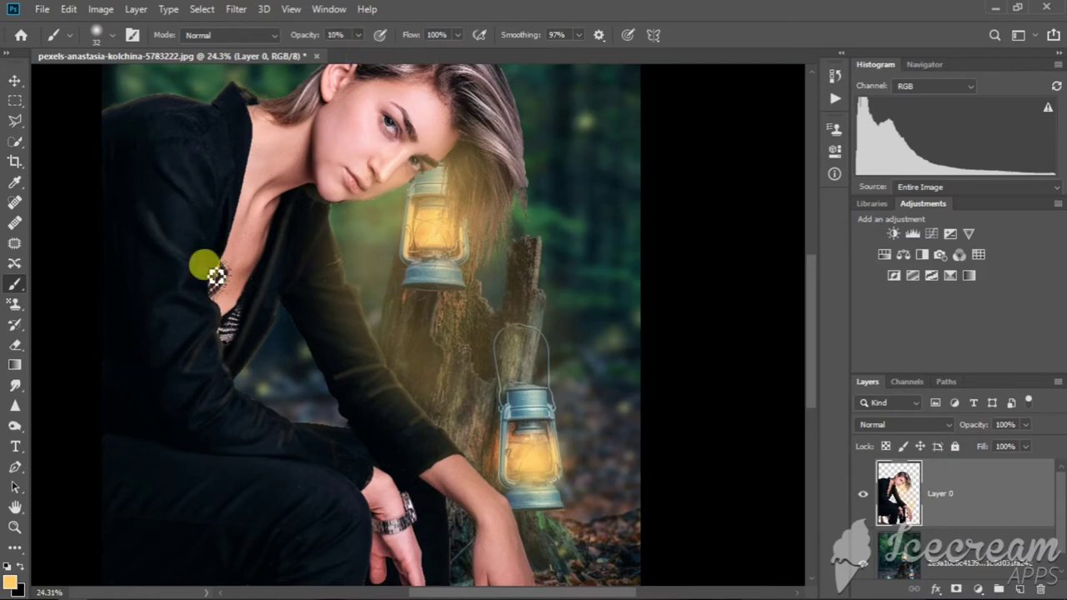
mouse_move(215, 275)
mouse_down()
mouse_move(208, 234)
mouse_move(228, 109)
mouse_move(241, 95)
mouse_move(205, 291)
mouse_move(236, 238)
mouse_move(259, 371)
mouse_up()
scroll(258, 374, down, 2)
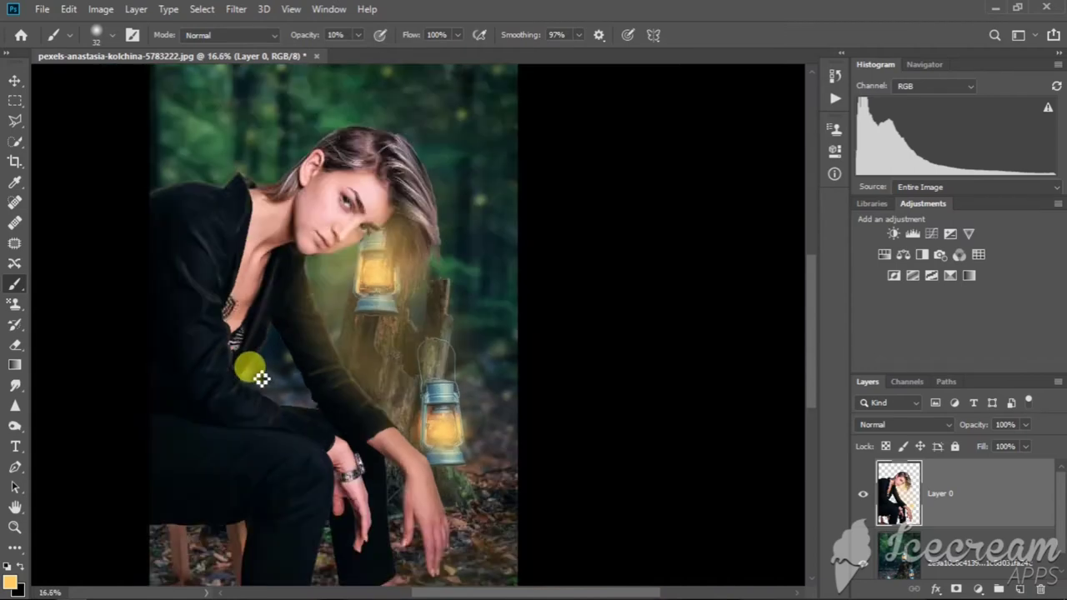
scroll(435, 323, down, 2)
scroll(435, 323, up, 1)
scroll(436, 322, up, 1)
scroll(436, 322, up, 2)
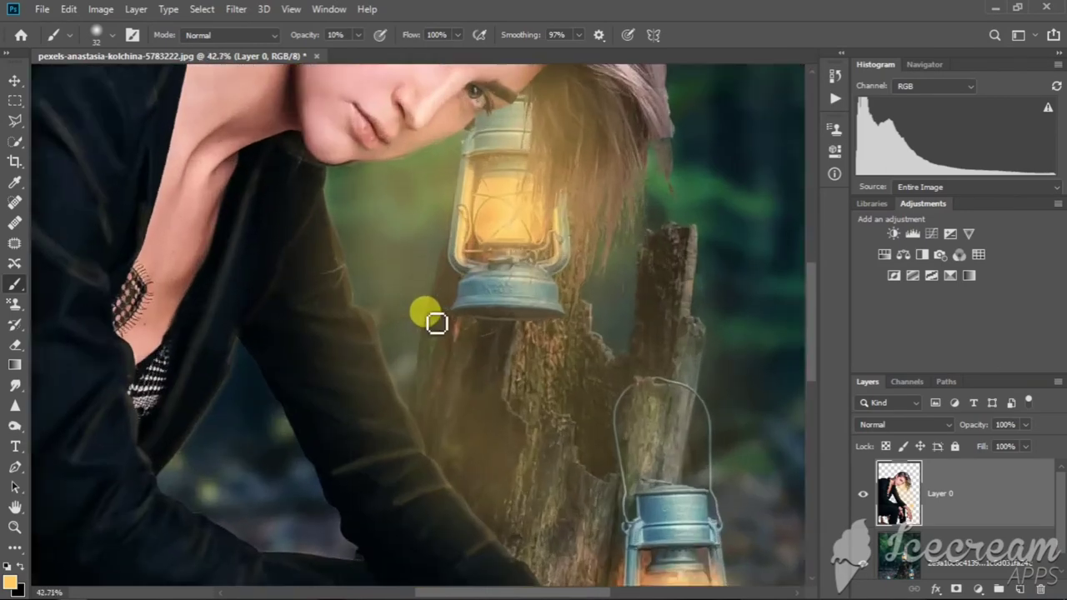
scroll(434, 319, up, 1)
scroll(500, 325, down, 3)
Enlarge the brush to 152 px
right_click(508, 330)
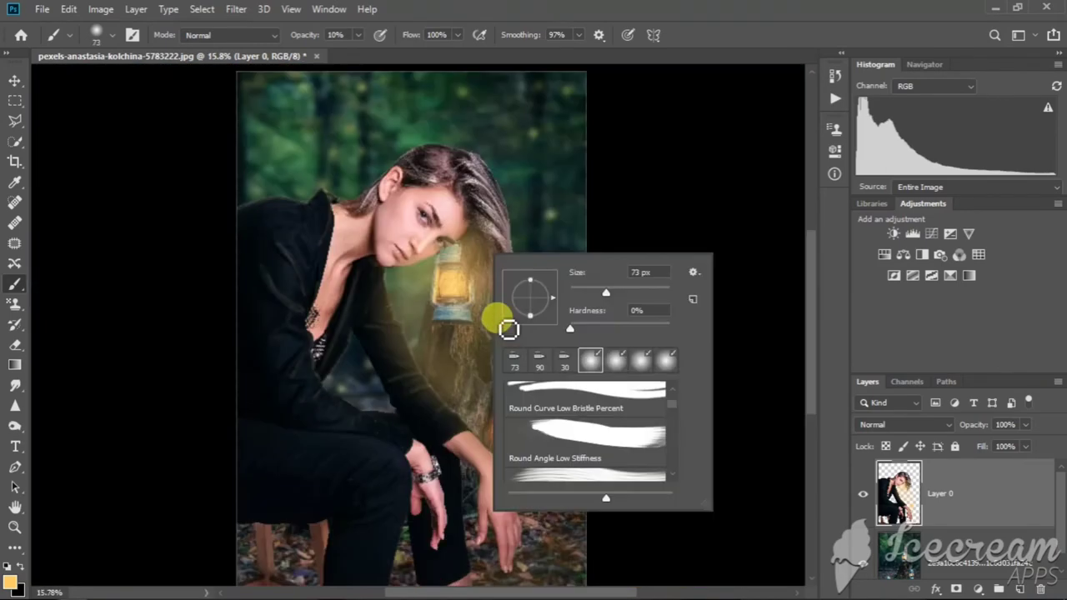
key(Escape)
right_click(428, 298)
drag(555, 332, 581, 331)
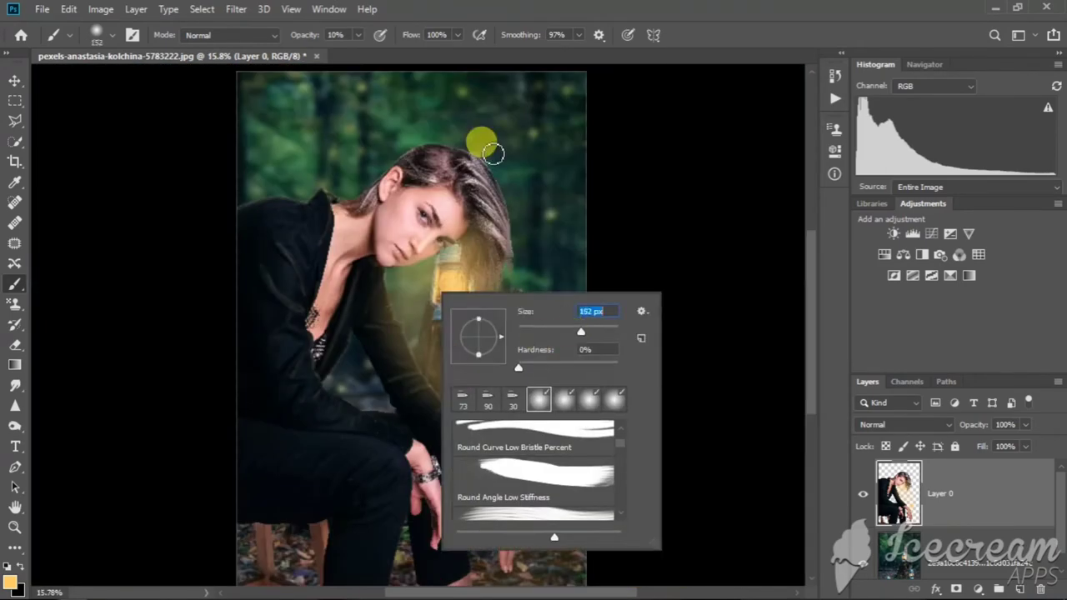
key(Escape)
scroll(466, 196, up, 3)
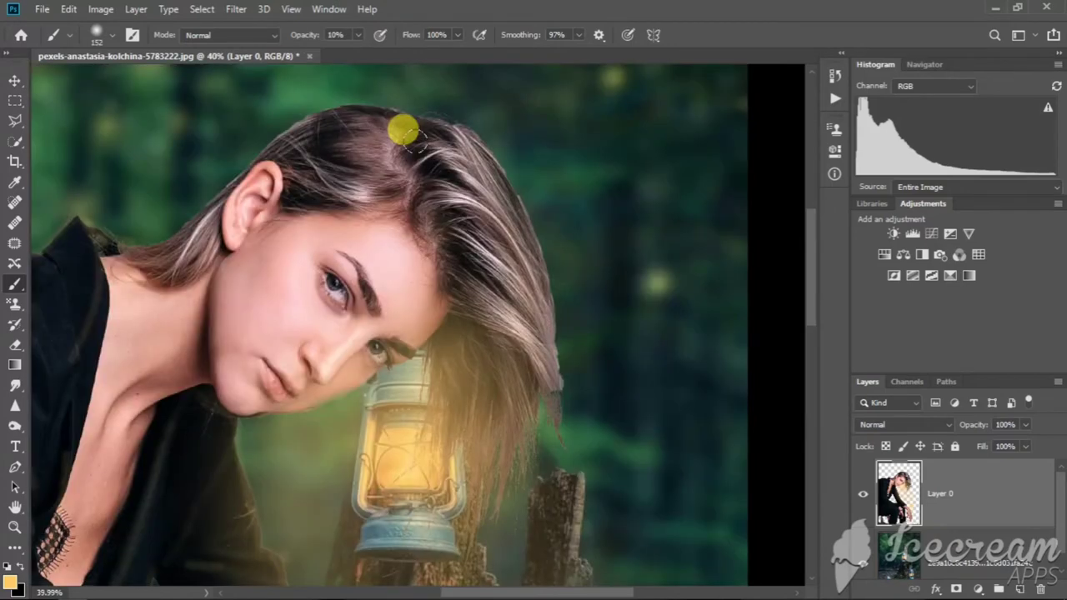
scroll(487, 250, down, 3)
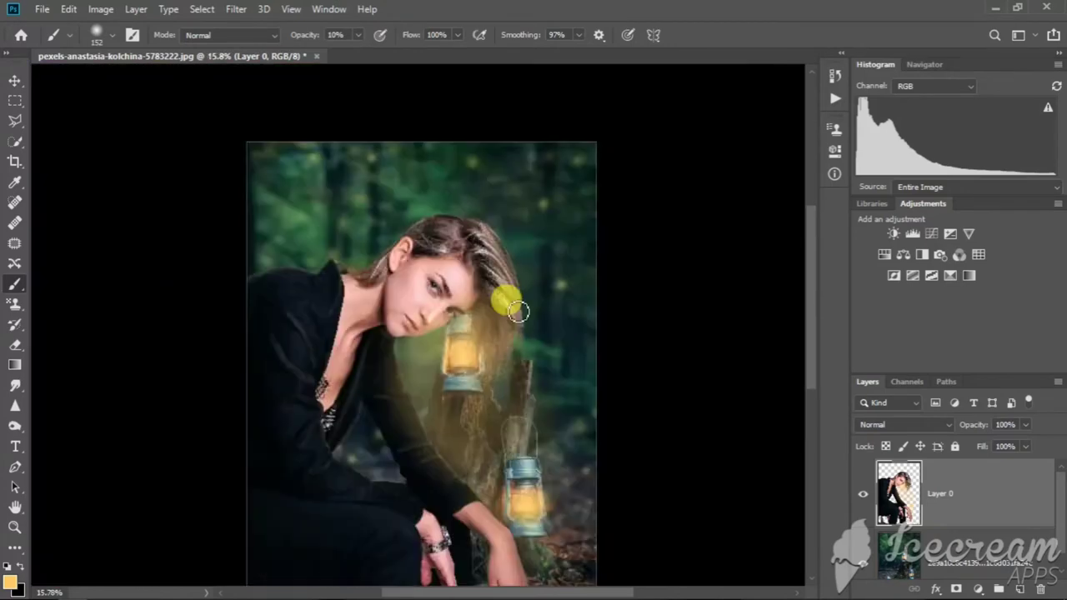
scroll(504, 342, down, 1)
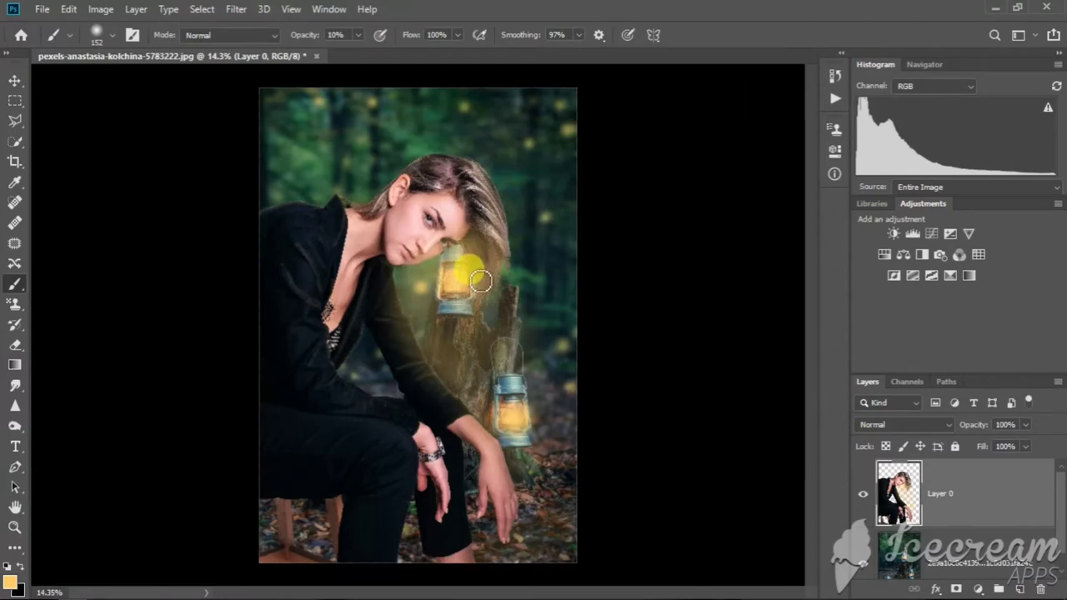
Zoom out to review the whole composite and bring up the brush size settings
key(ctrl+minus)
scroll(696, 169, up, 3)
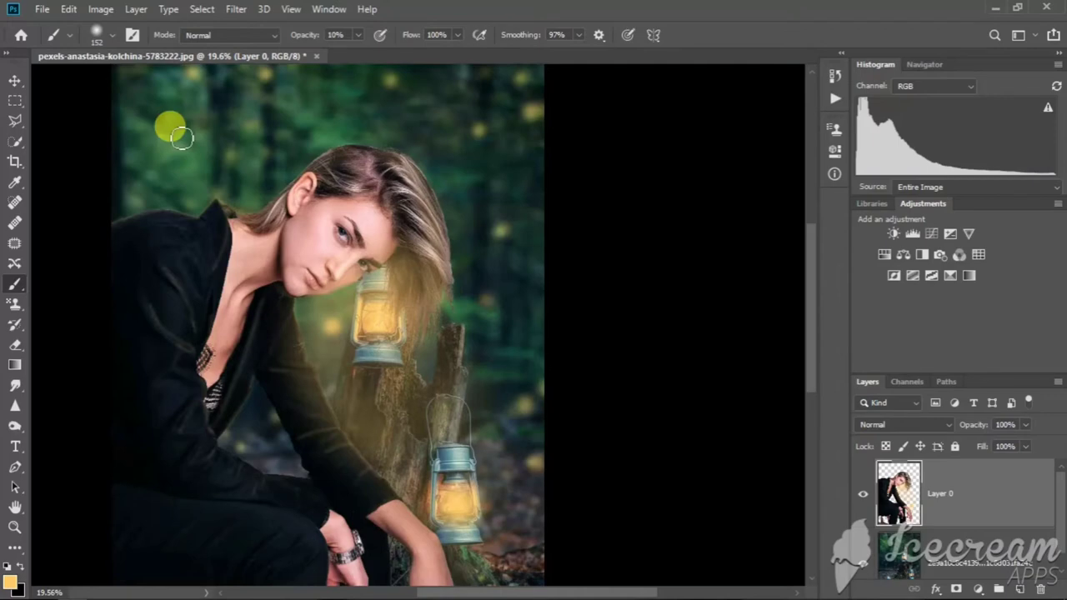
scroll(436, 152, down, 3)
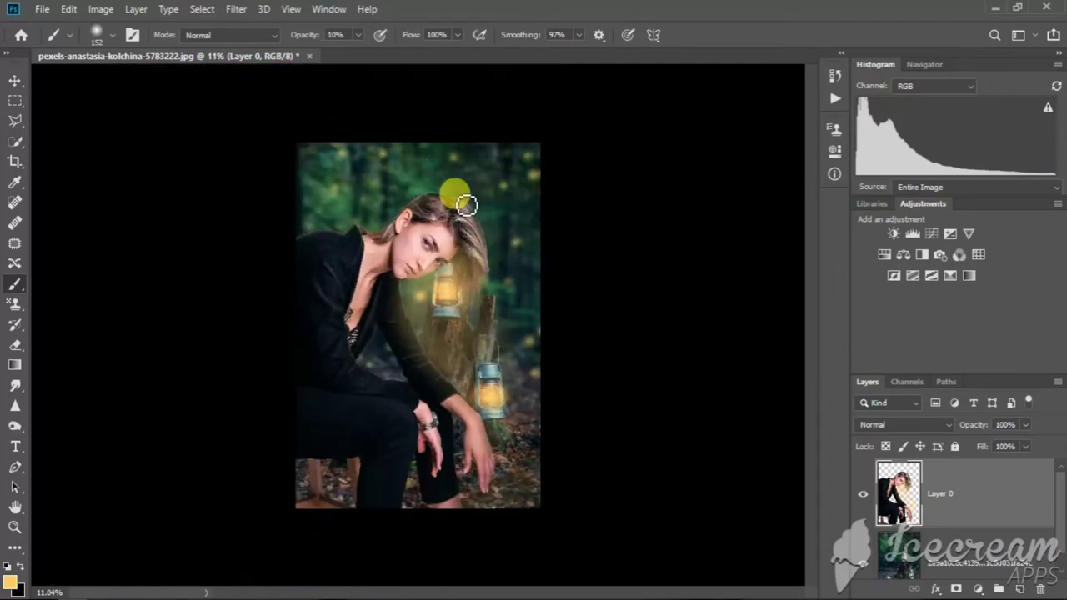
scroll(464, 202, up, 2)
scroll(469, 209, up, 3)
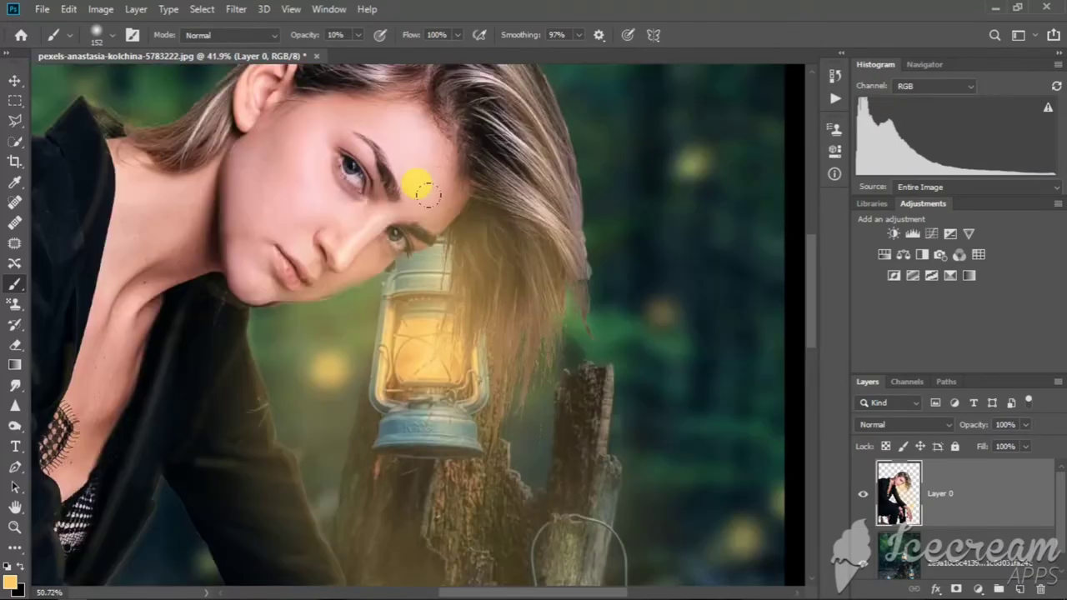
scroll(421, 183, up, 3)
right_click(442, 175)
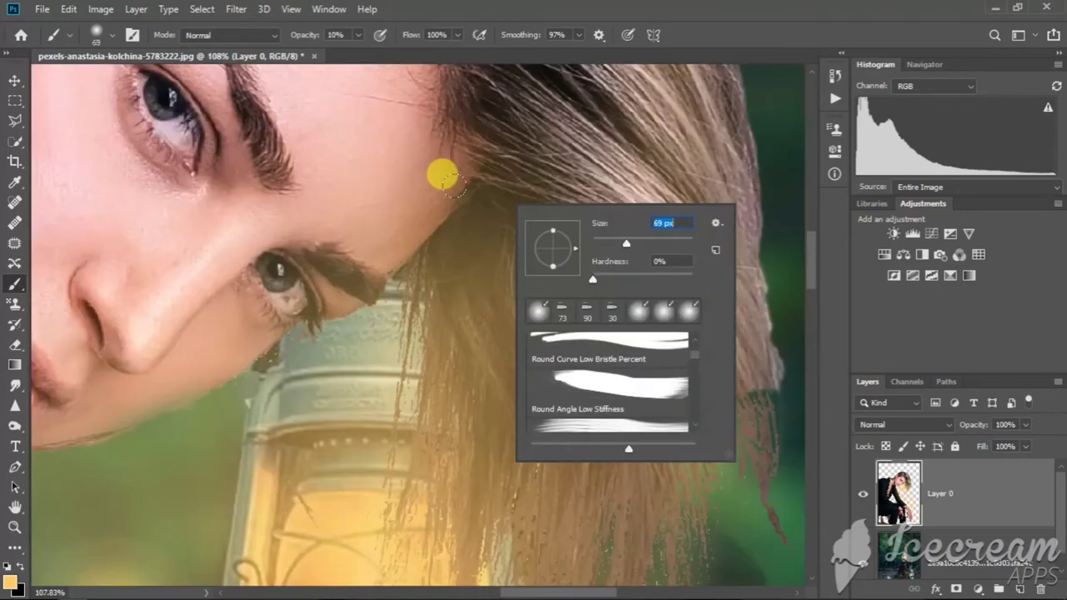
Pan the view with the Hand tool to show the whole face, then return to the soft brush
key(Return)
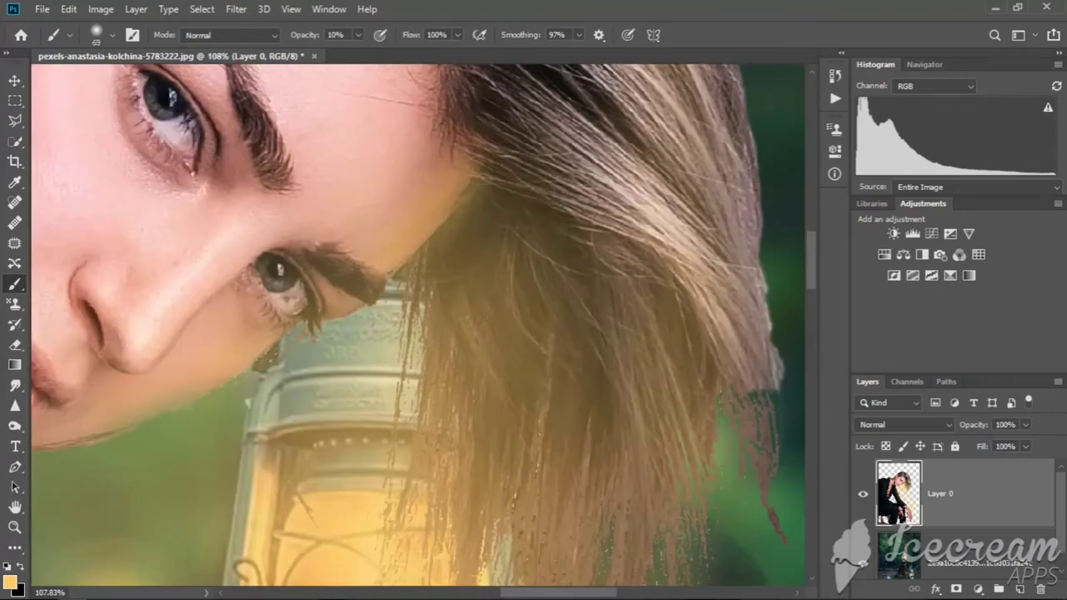
scroll(251, 333, down, 2)
click(15, 506)
drag(209, 376, 369, 357)
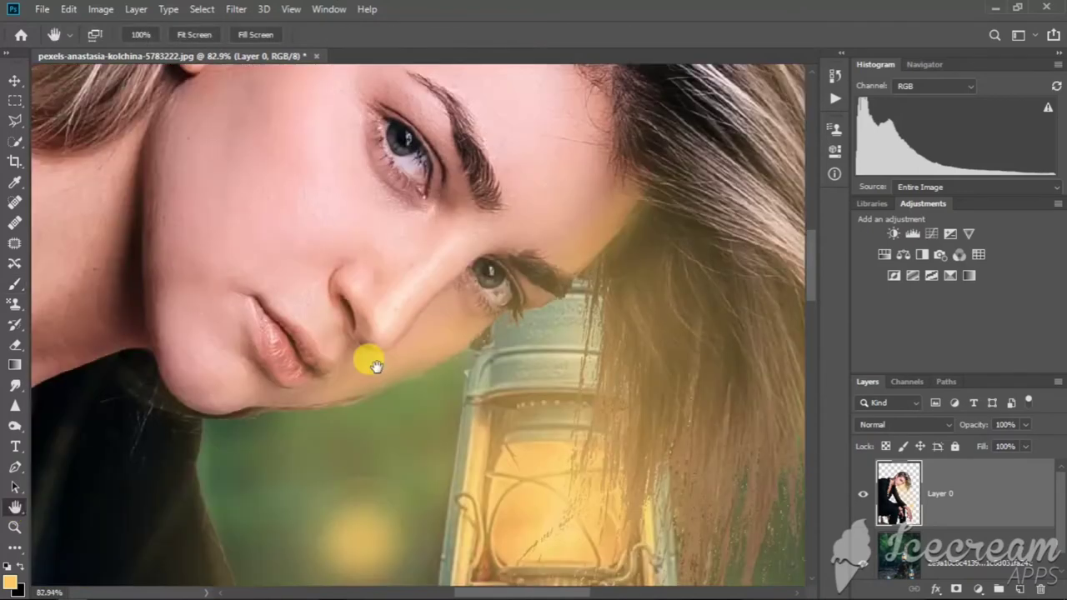
click(13, 286)
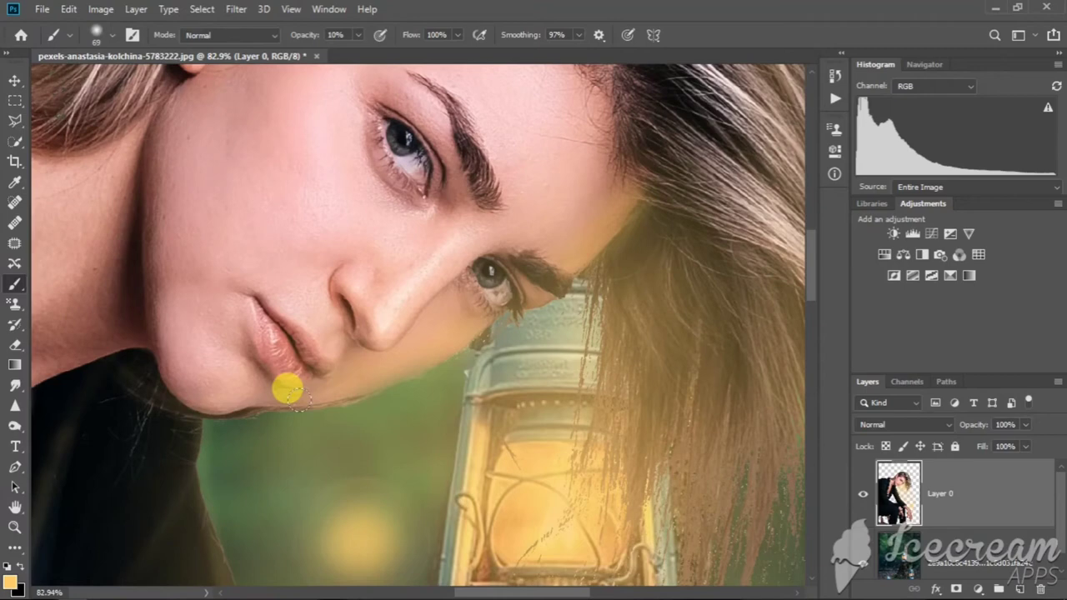
Set the brush to 23 px and paint fine hair strands down to the hair ends
scroll(566, 307, down, 3)
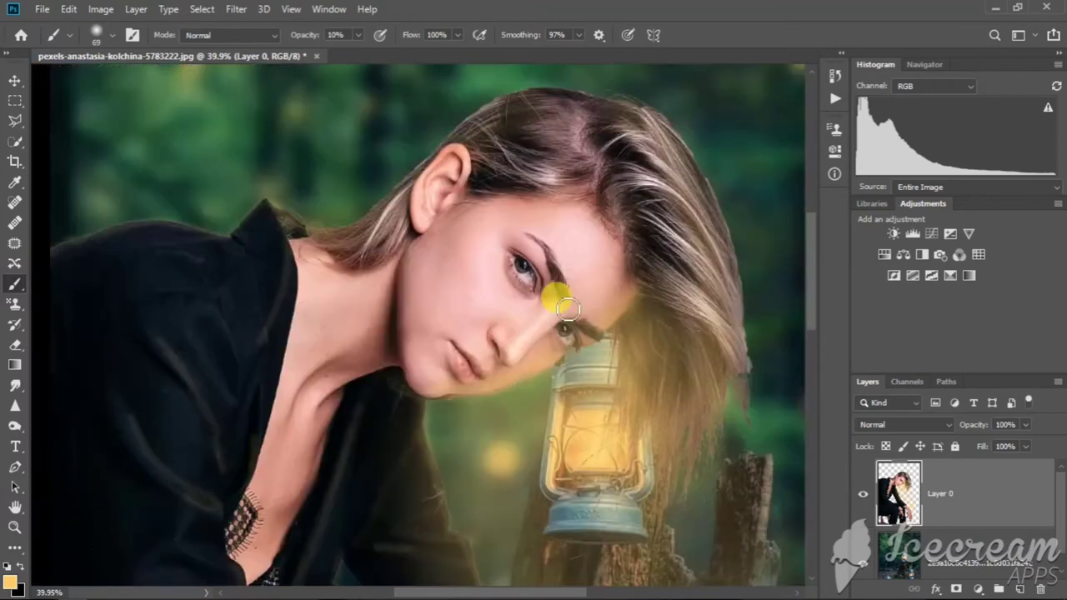
scroll(566, 307, down, 2)
scroll(517, 284, up, 1)
scroll(436, 222, up, 1)
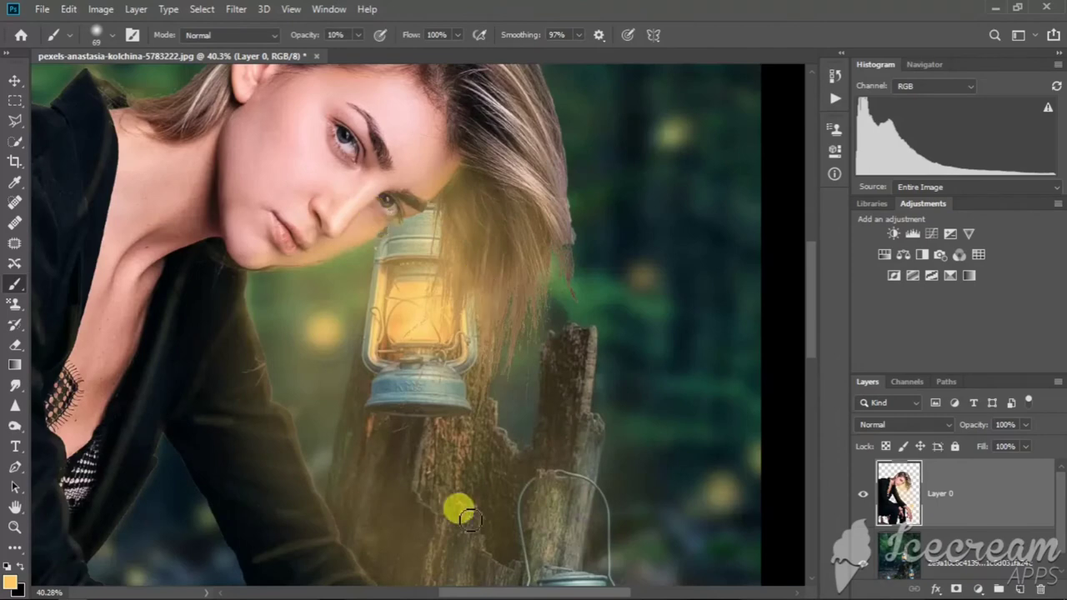
scroll(512, 178, up, 2)
right_click(512, 178)
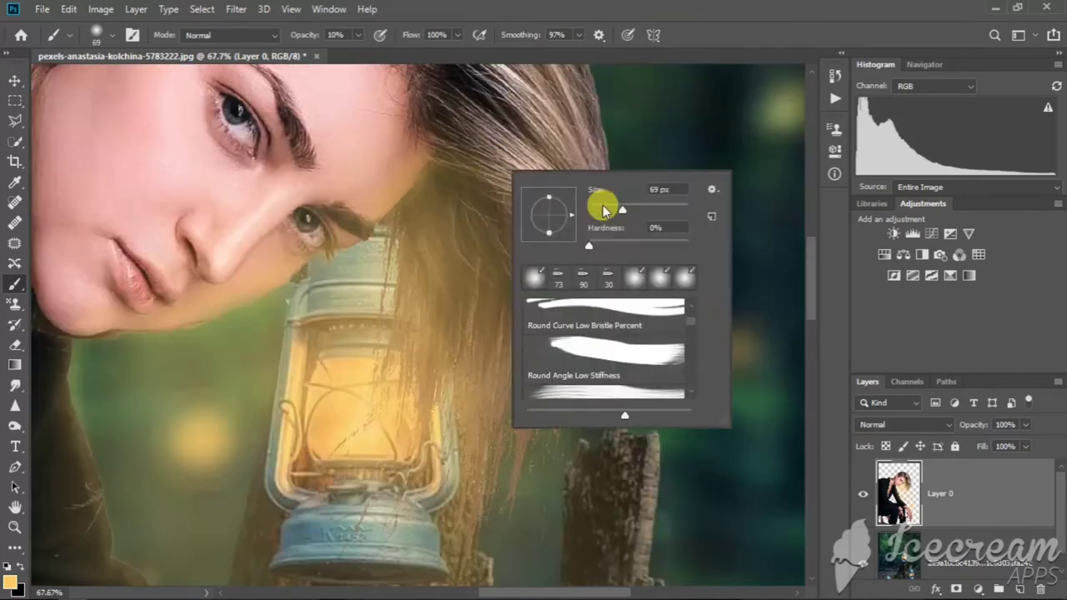
key(Return)
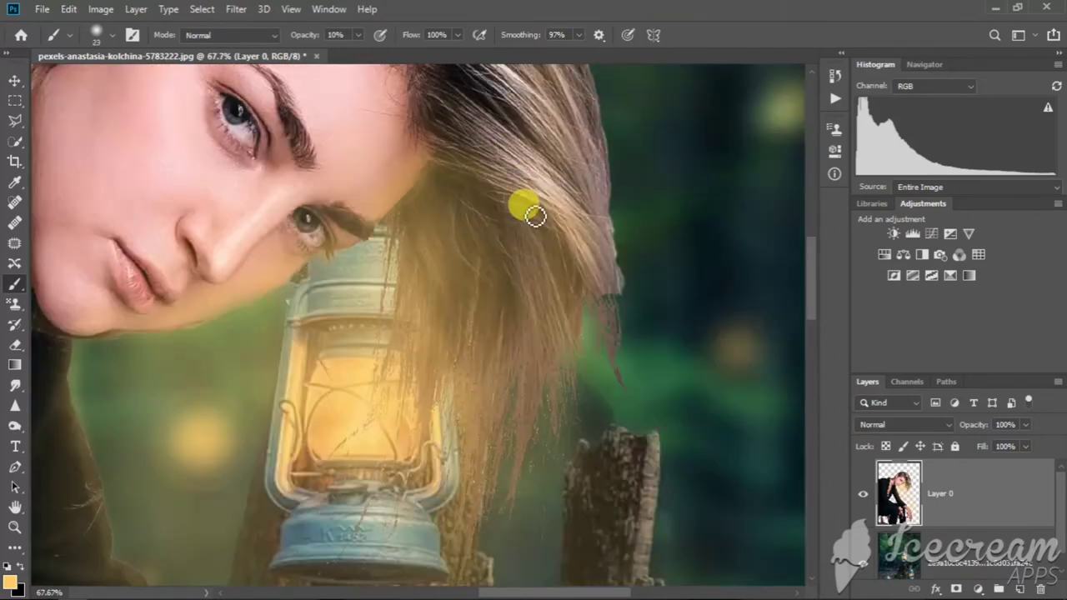
drag(534, 216, 534, 381)
Navigate the view to inspect the painted hair strands and glow
scroll(534, 380, down, 5)
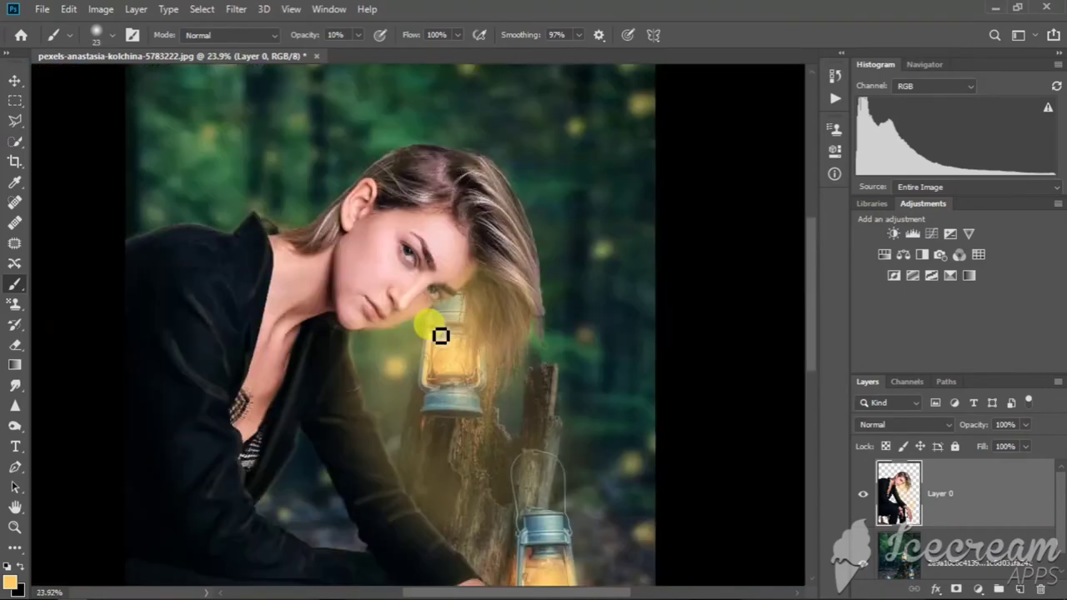
scroll(440, 336, down, 2)
scroll(440, 336, up, 1)
scroll(445, 326, down, 1)
scroll(519, 488, up, 1)
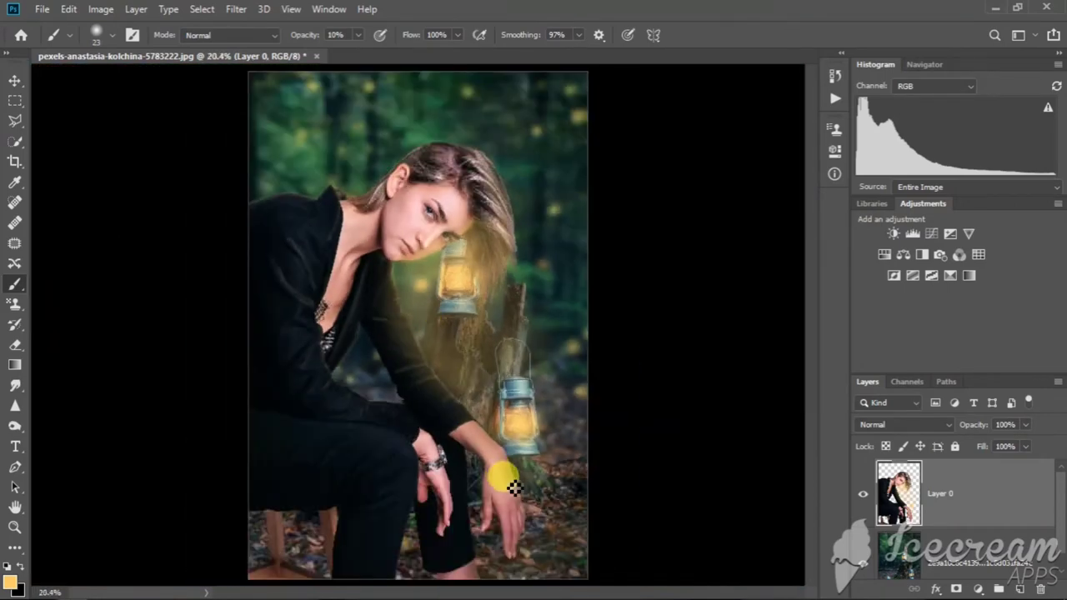
scroll(512, 489, up, 2)
scroll(405, 291, up, 2)
scroll(367, 343, down, 1)
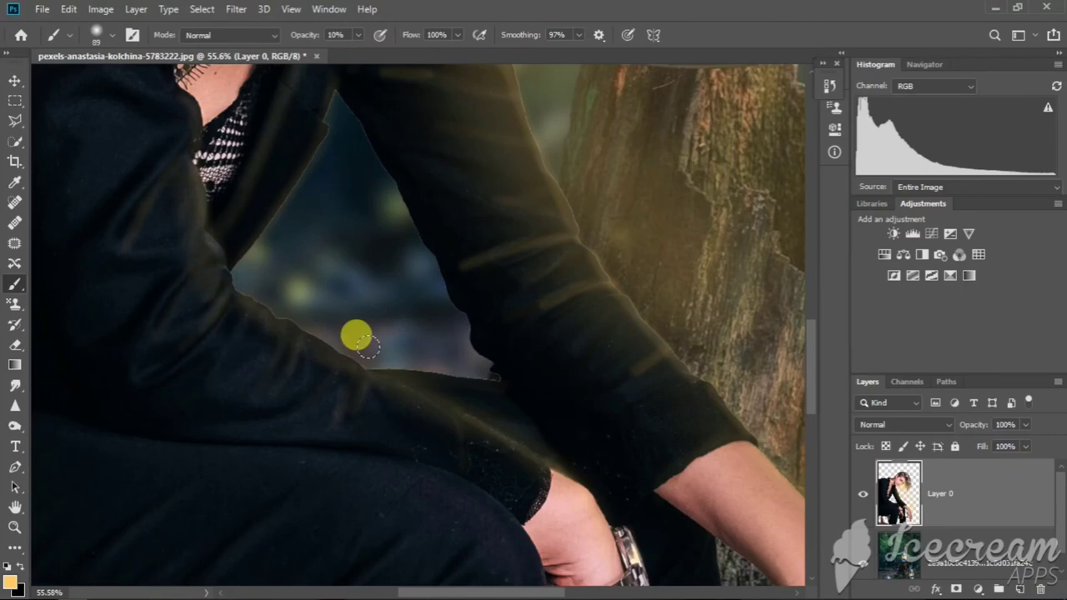
scroll(358, 325, down, 2)
scroll(363, 329, down, 1)
scroll(392, 331, down, 2)
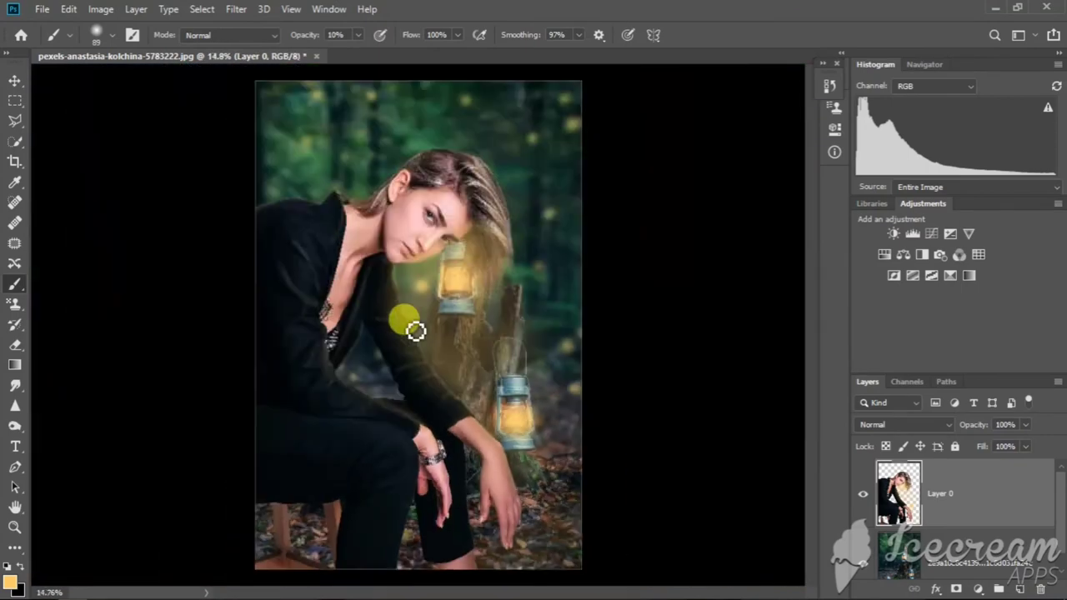
scroll(416, 331, up, 2)
scroll(407, 313, up, 2)
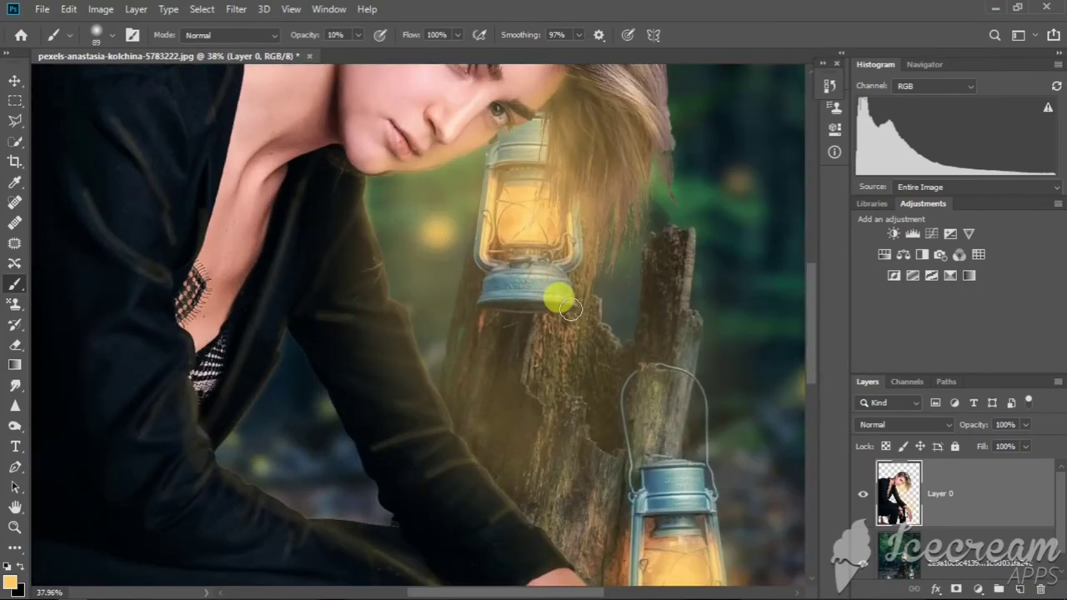
scroll(557, 295, down, 3)
scroll(575, 315, down, 1)
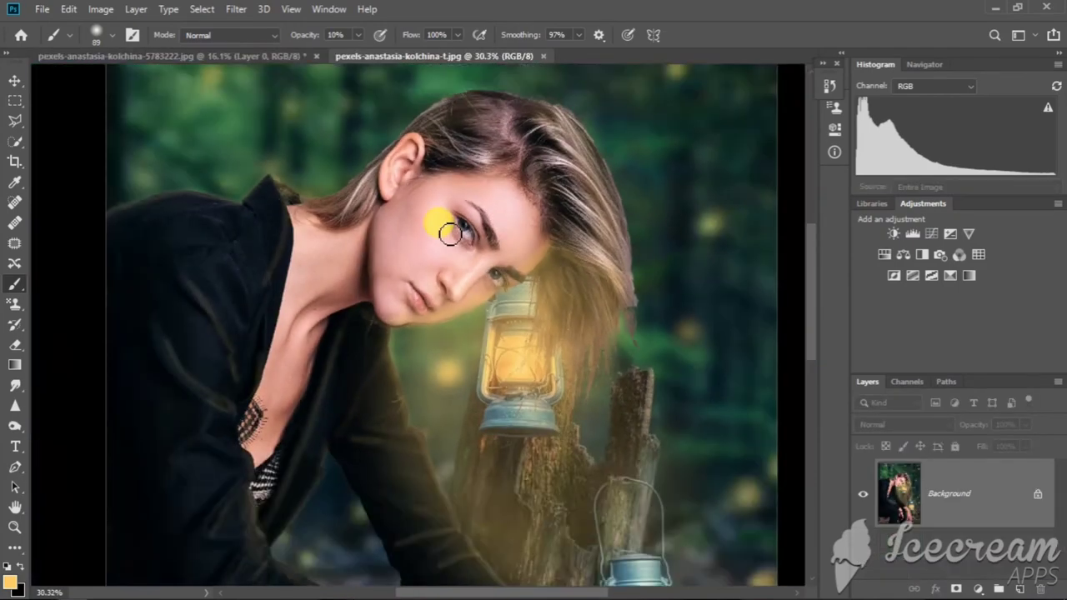
scroll(450, 226, down, 2)
scroll(441, 226, down, 2)
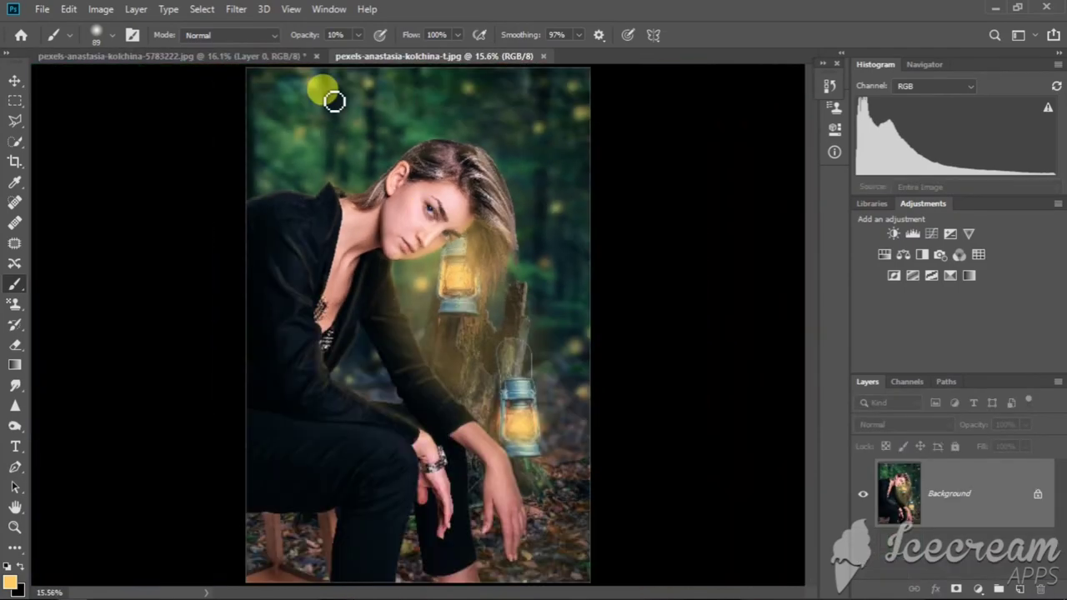
Apply the Camera Raw Filter and raise Greens and Yellows saturation in HSL
click(228, 9)
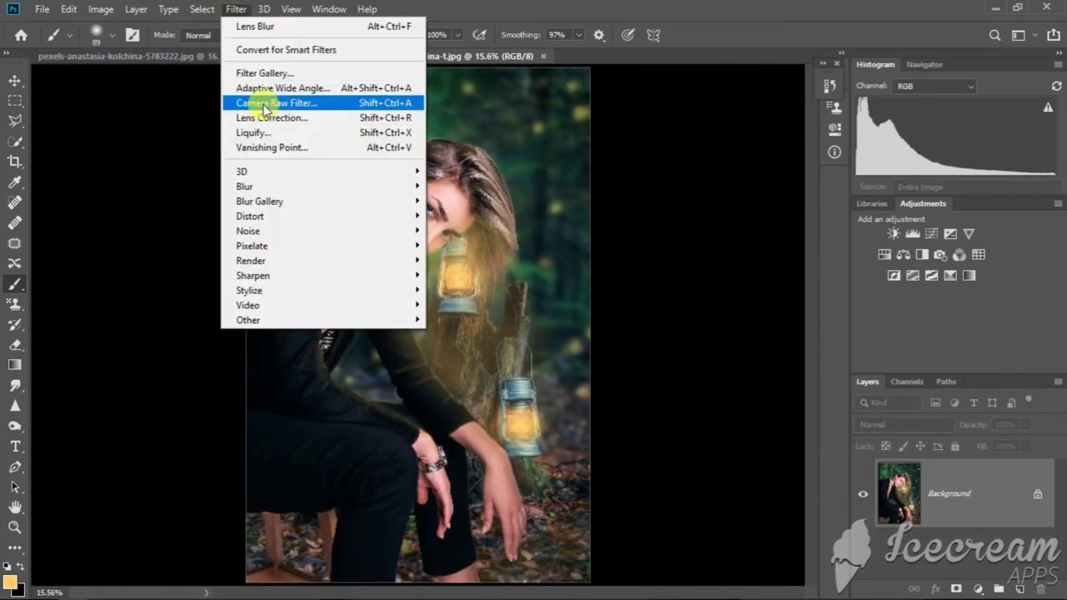
click(265, 105)
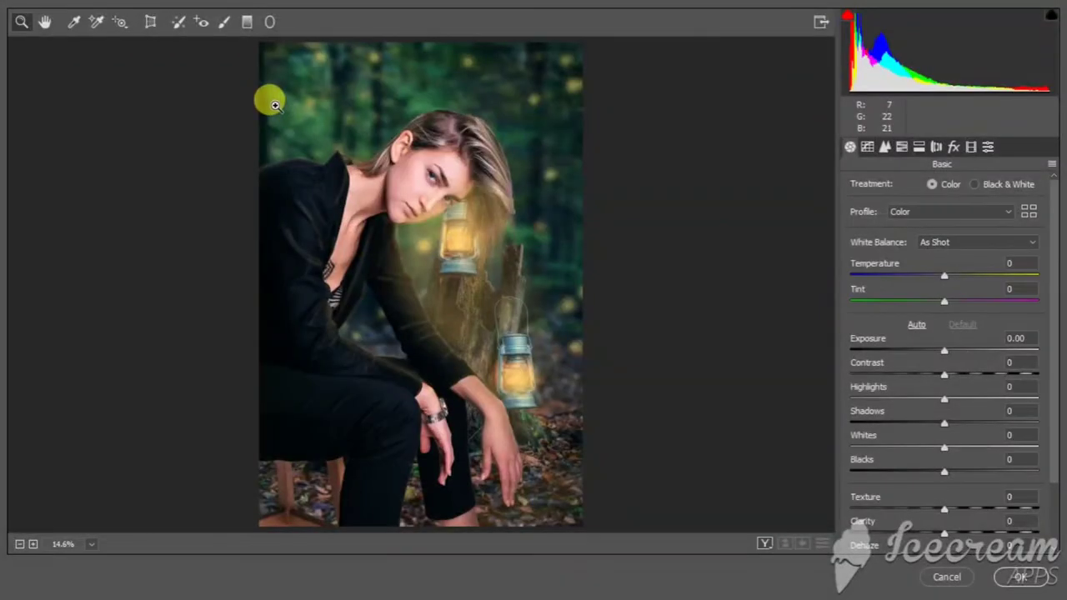
click(901, 147)
click(906, 186)
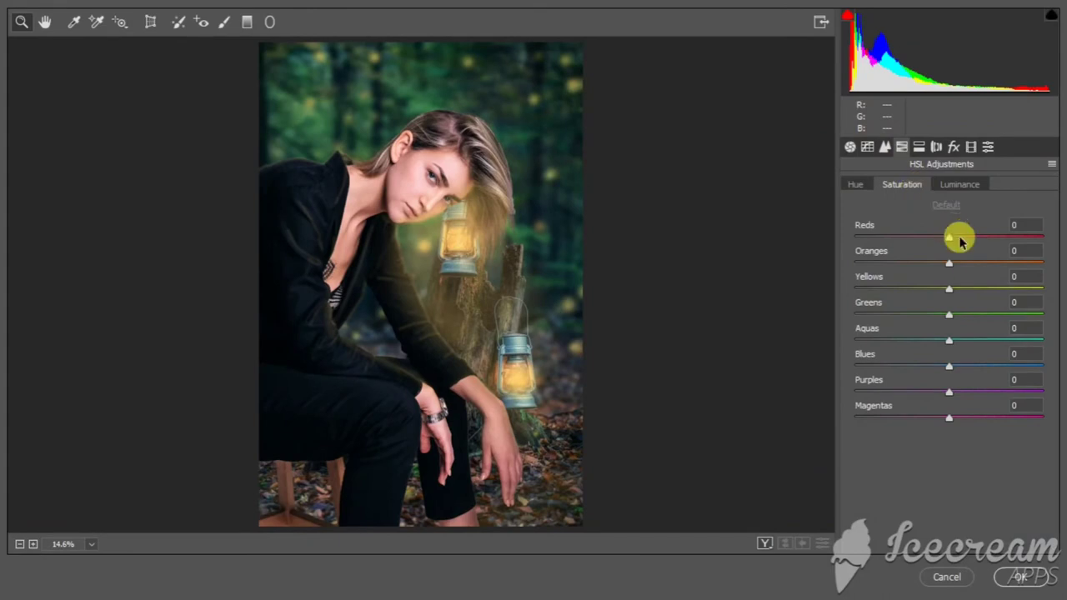
mouse_move(948, 314)
mouse_down()
mouse_move(1046, 315)
mouse_move(892, 364)
mouse_move(962, 364)
mouse_move(986, 352)
mouse_move(1003, 361)
mouse_move(921, 379)
mouse_move(999, 374)
mouse_up()
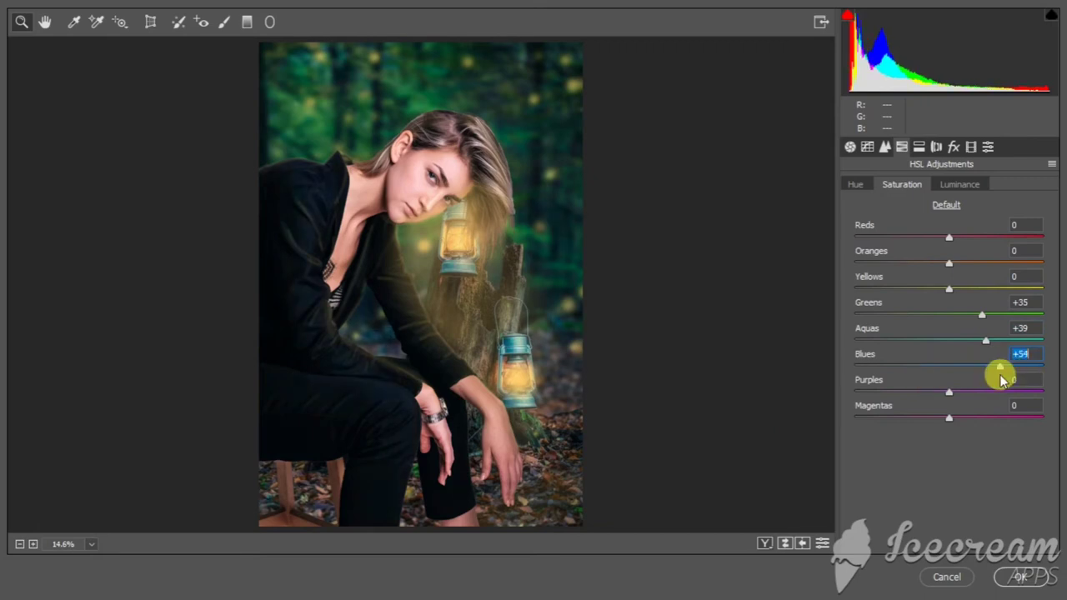
mouse_move(963, 290)
mouse_down()
mouse_move(1038, 293)
mouse_move(994, 314)
mouse_up()
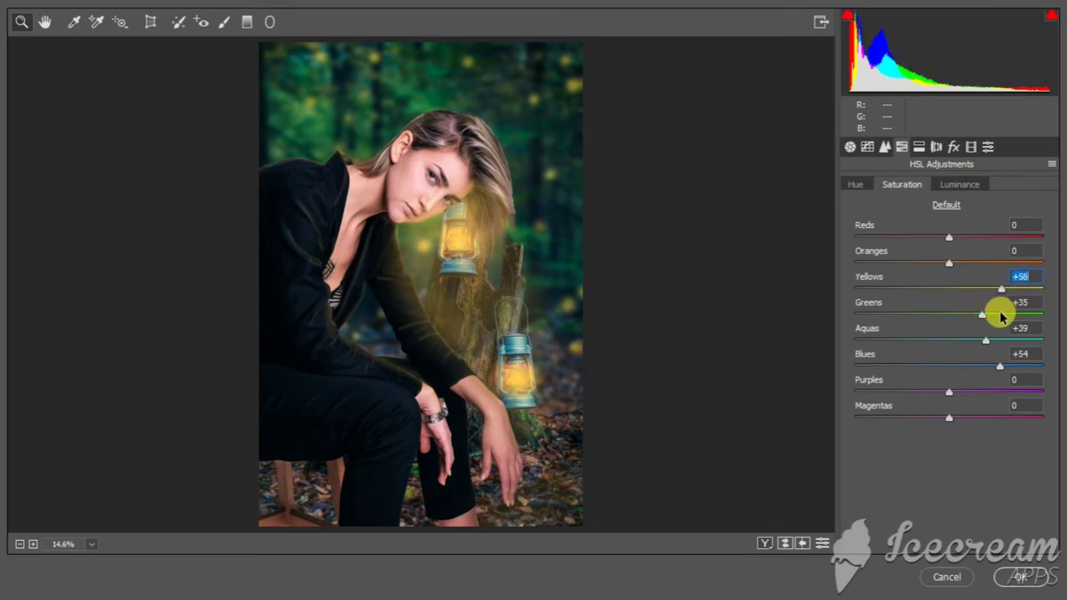
mouse_move(993, 315)
mouse_down()
mouse_move(862, 319)
mouse_move(986, 295)
mouse_move(949, 307)
mouse_up()
Review HSL hue, then give the shadows a subtle Split Toning tint with raised saturation
click(854, 185)
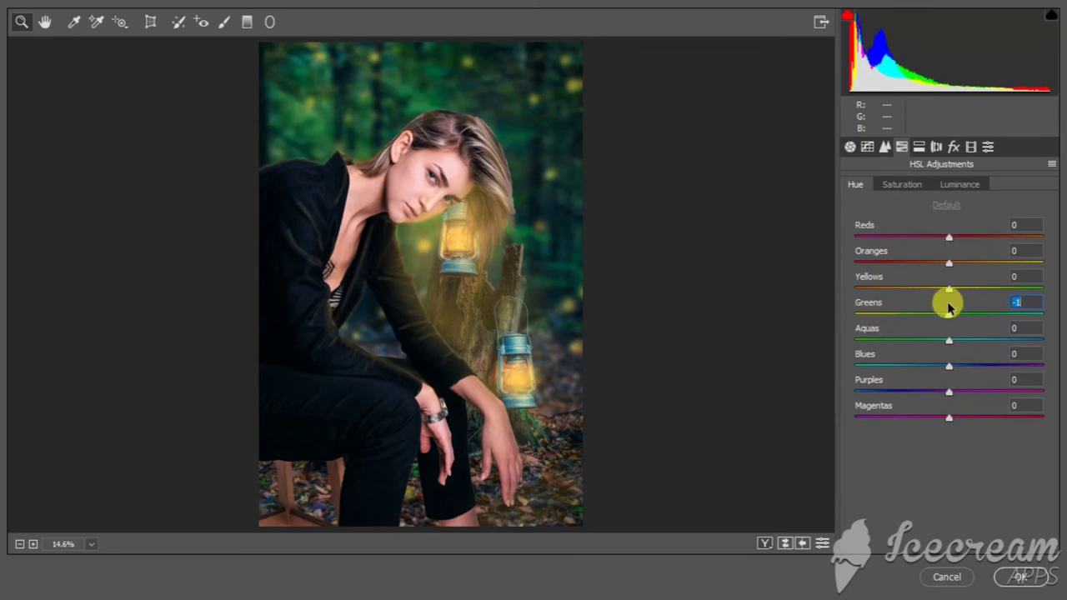
click(901, 185)
click(918, 148)
click(875, 356)
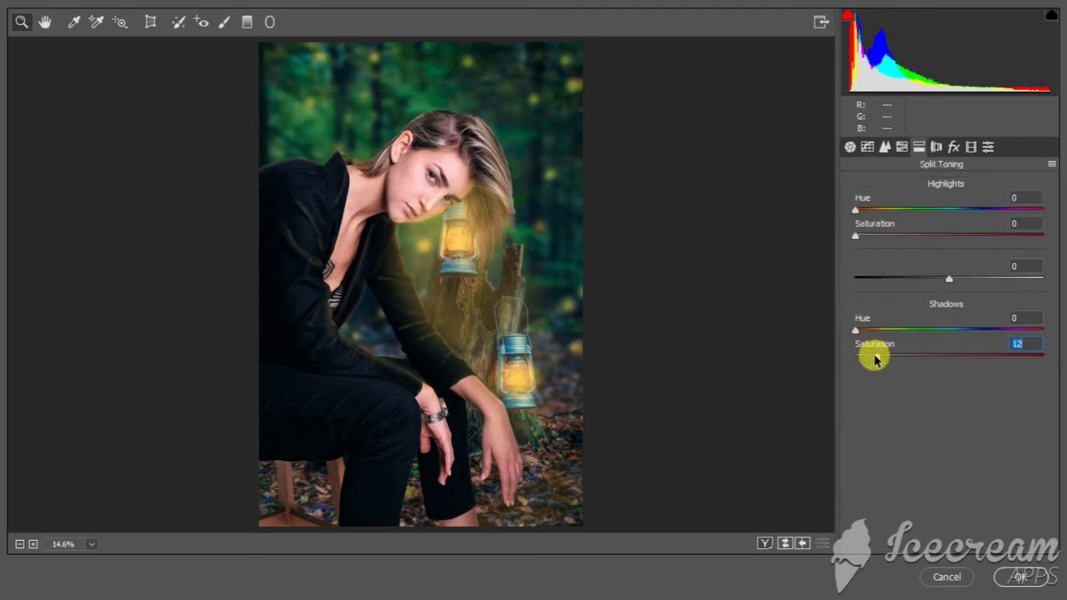
drag(857, 328, 932, 330)
Return to Camera Raw's Basic panel and raise Contrast to +9
click(849, 147)
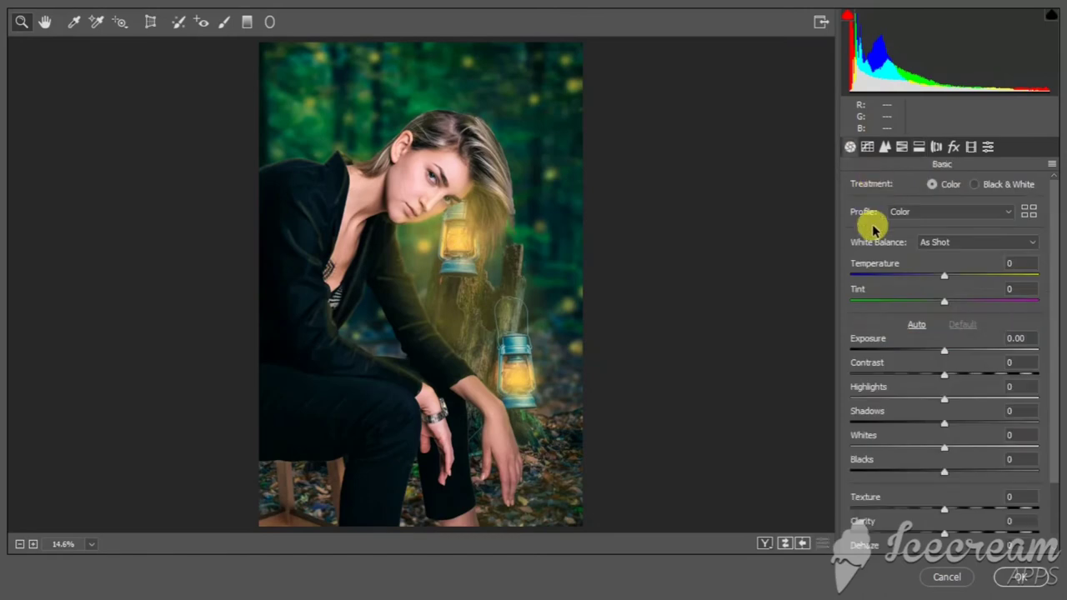
scroll(416, 147, up, 1)
scroll(417, 107, up, 2)
scroll(614, 64, up, 1)
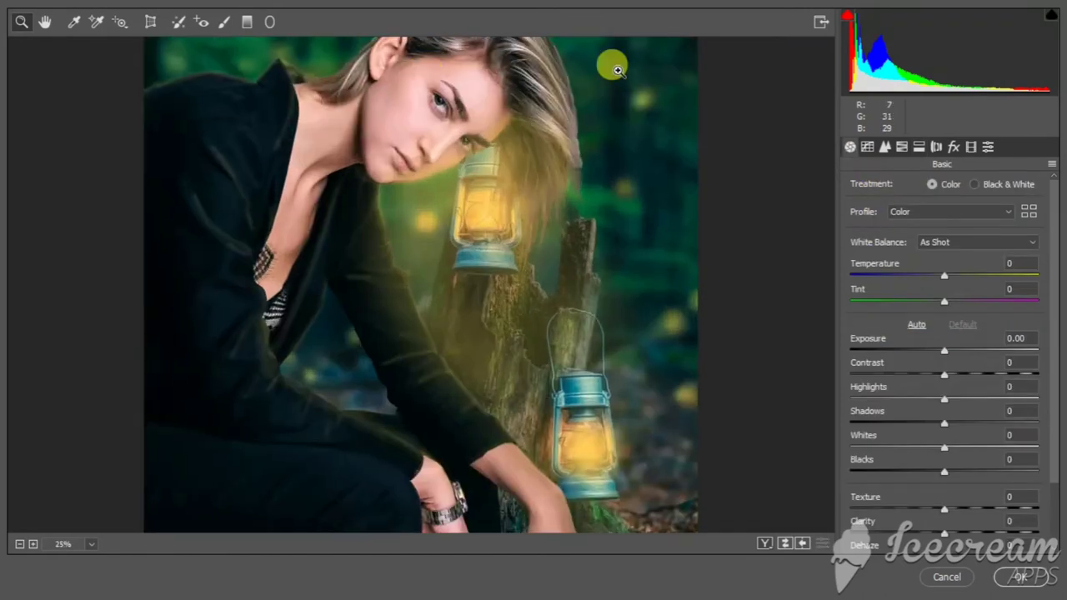
scroll(762, 159, up, 1)
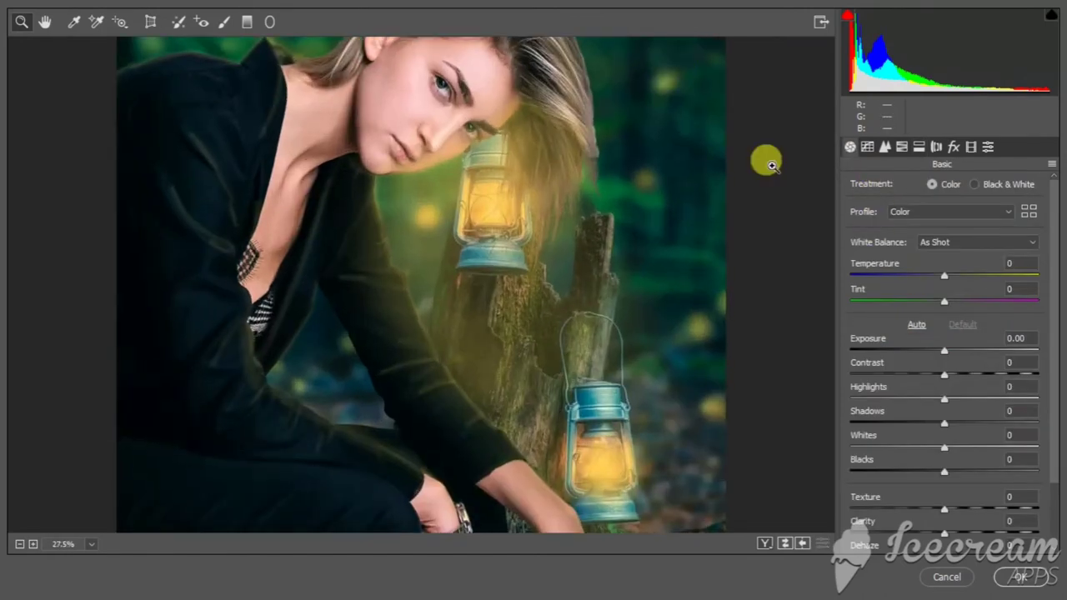
click(45, 21)
drag(286, 129, 286, 225)
scroll(885, 300, down, 2)
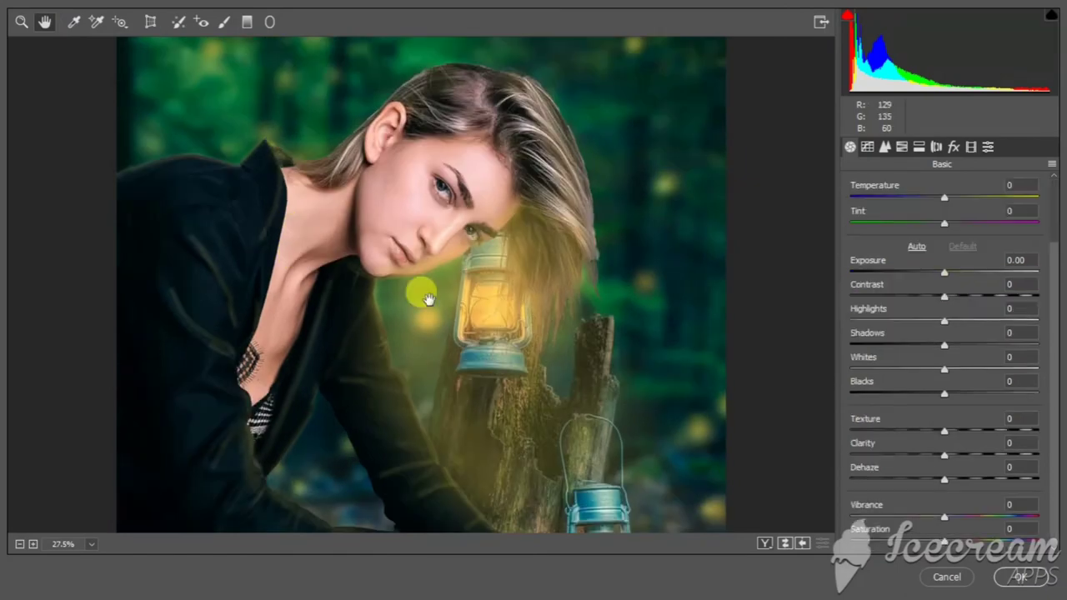
scroll(422, 291, down, 1)
click(950, 299)
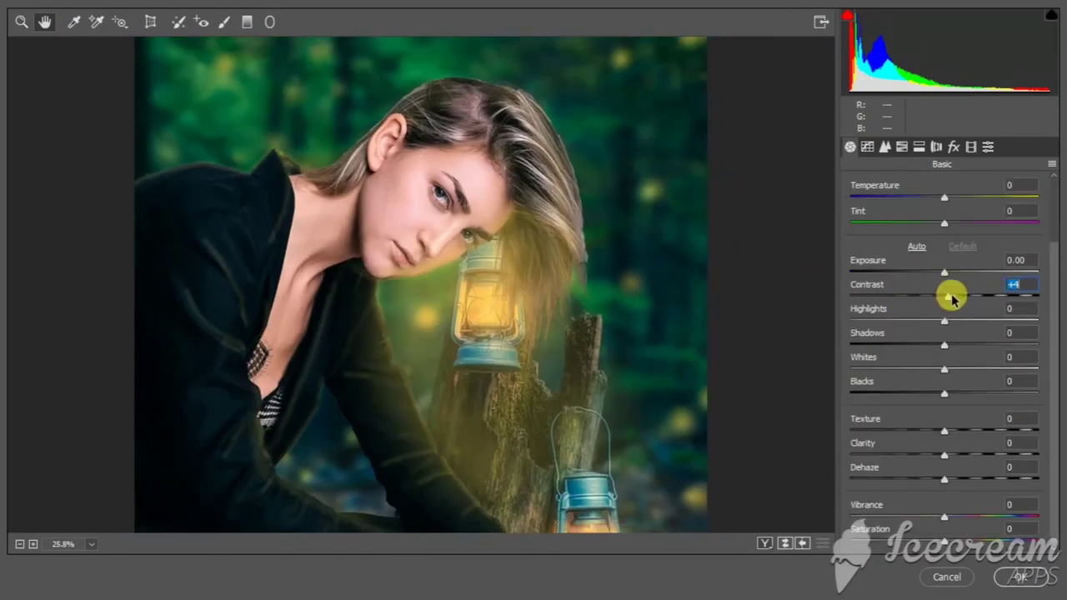
mouse_move(952, 298)
mouse_down()
mouse_move(998, 306)
mouse_move(953, 305)
mouse_up()
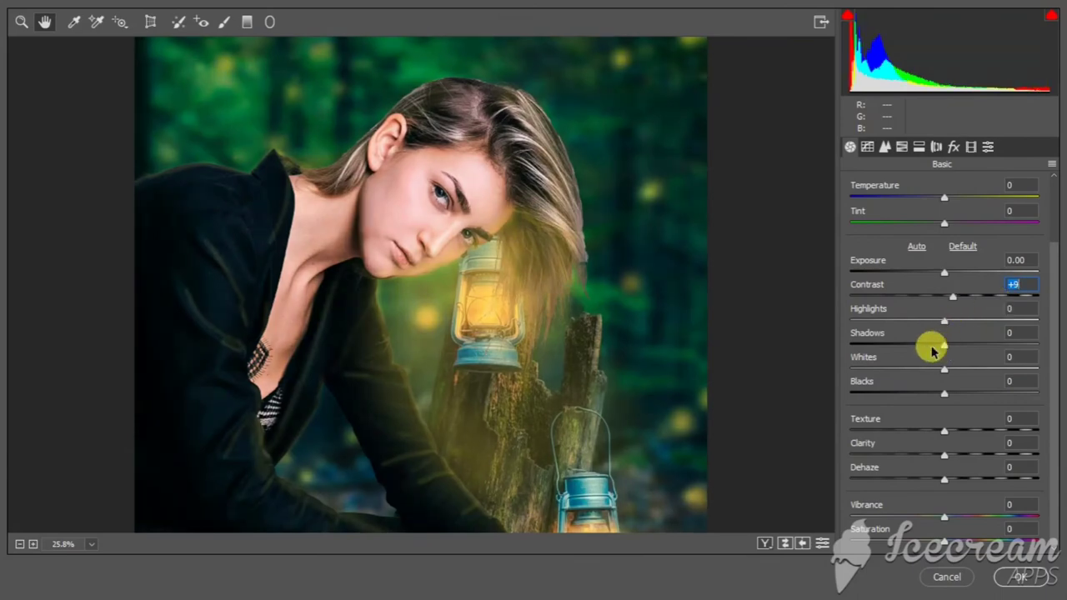
Set Shadows -3, Blacks -7, Dehaze +4, Texture +8, Clarity -8, Highlights -13, and apply the grade
drag(931, 352, 847, 346)
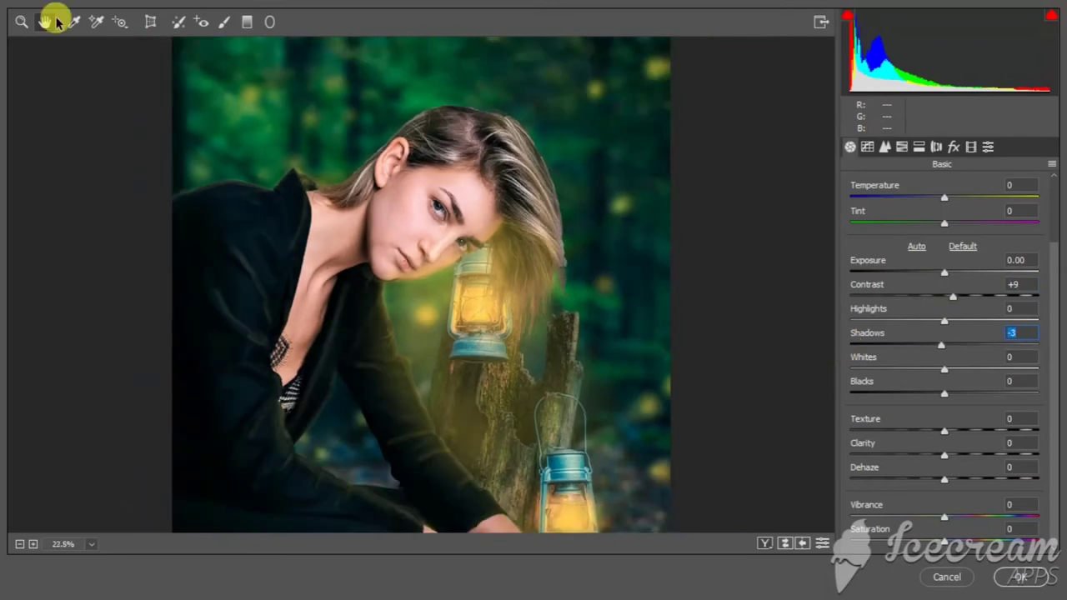
double_click(46, 22)
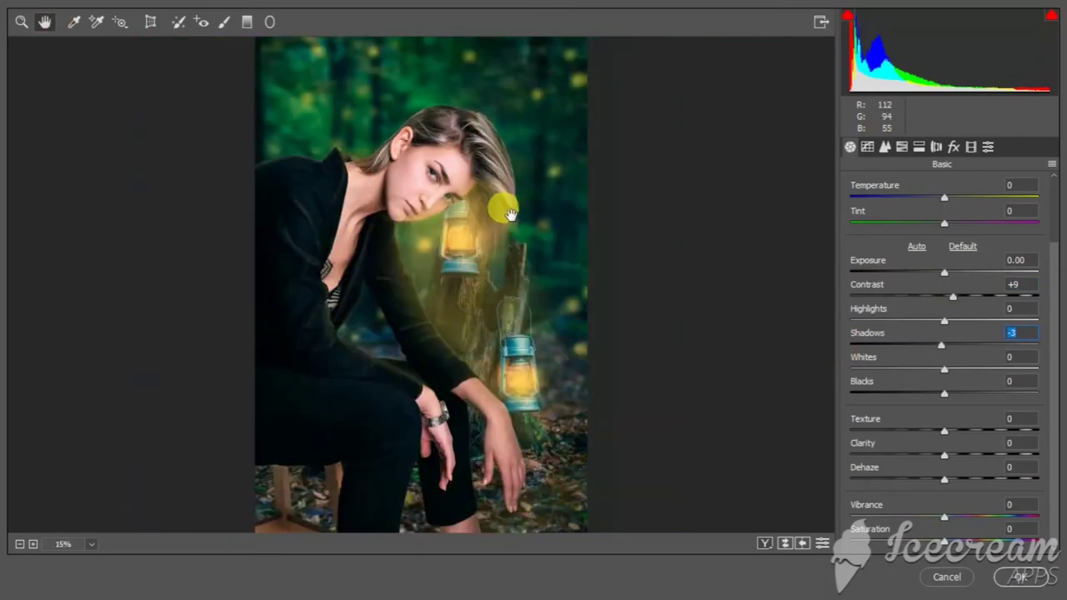
click(936, 394)
mouse_move(950, 463)
mouse_down()
mouse_move(968, 464)
mouse_move(938, 469)
mouse_move(948, 472)
mouse_move(960, 457)
mouse_move(925, 460)
mouse_move(1023, 430)
mouse_move(915, 431)
mouse_up()
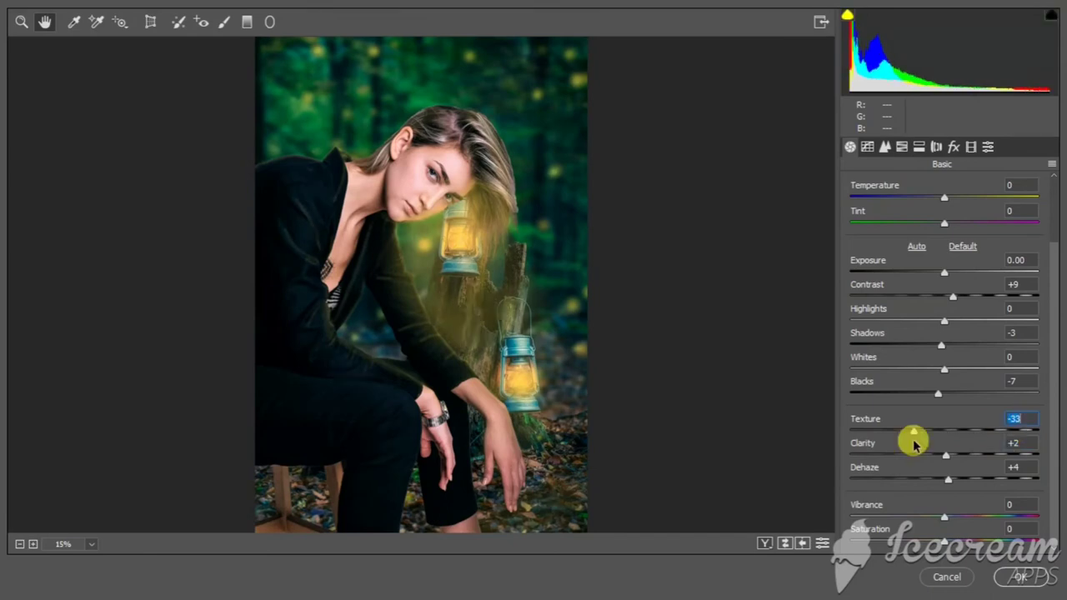
drag(914, 443, 937, 457)
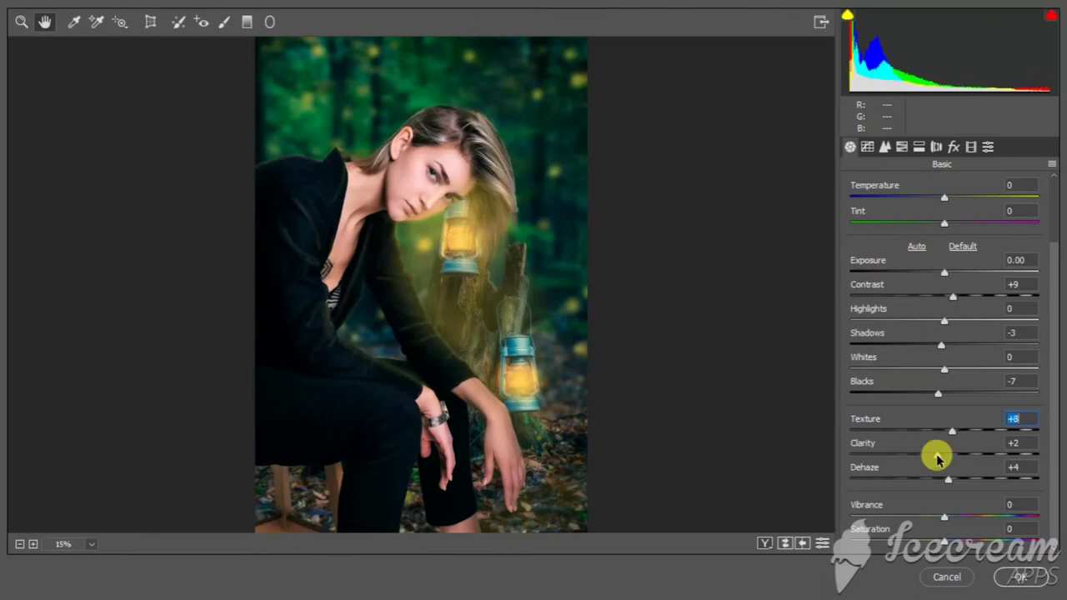
click(937, 455)
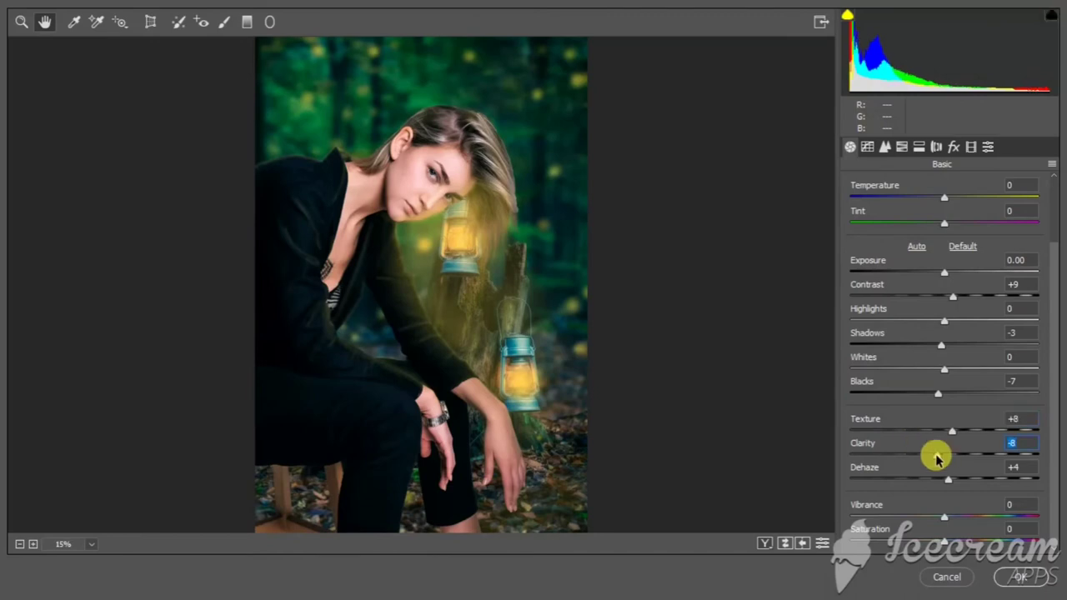
click(932, 321)
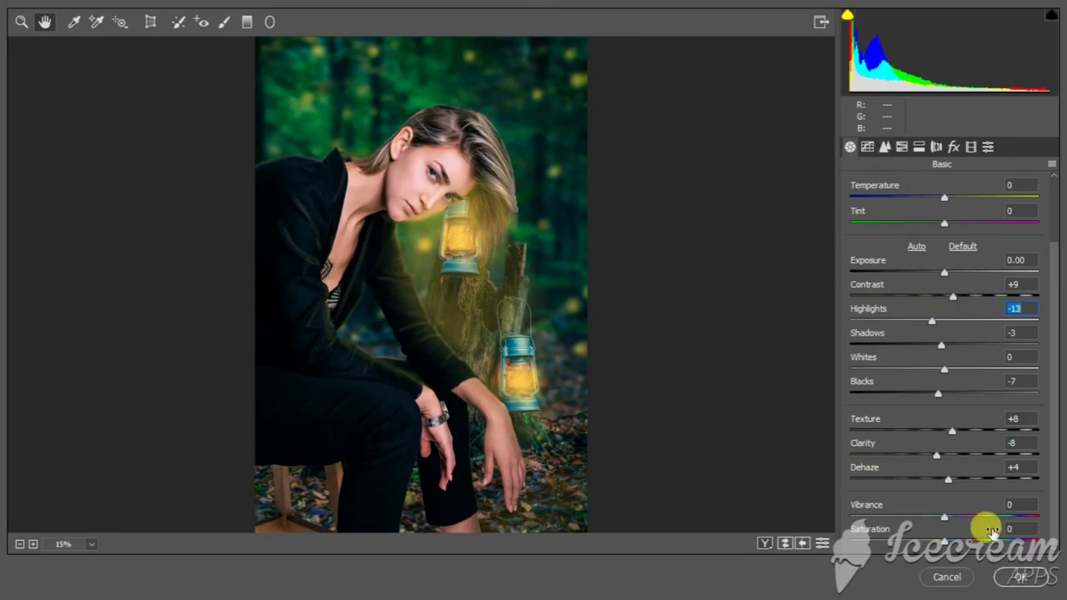
click(1015, 576)
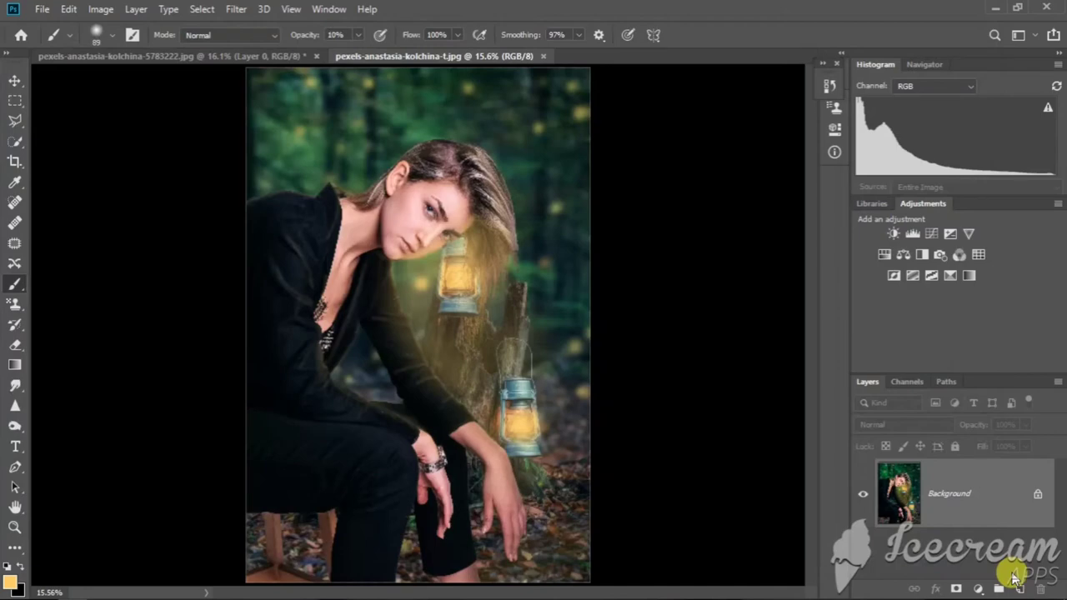
Place the logo as a linked image, shrink it to a small size, and commit
scroll(367, 178, up, 2)
scroll(367, 178, down, 1)
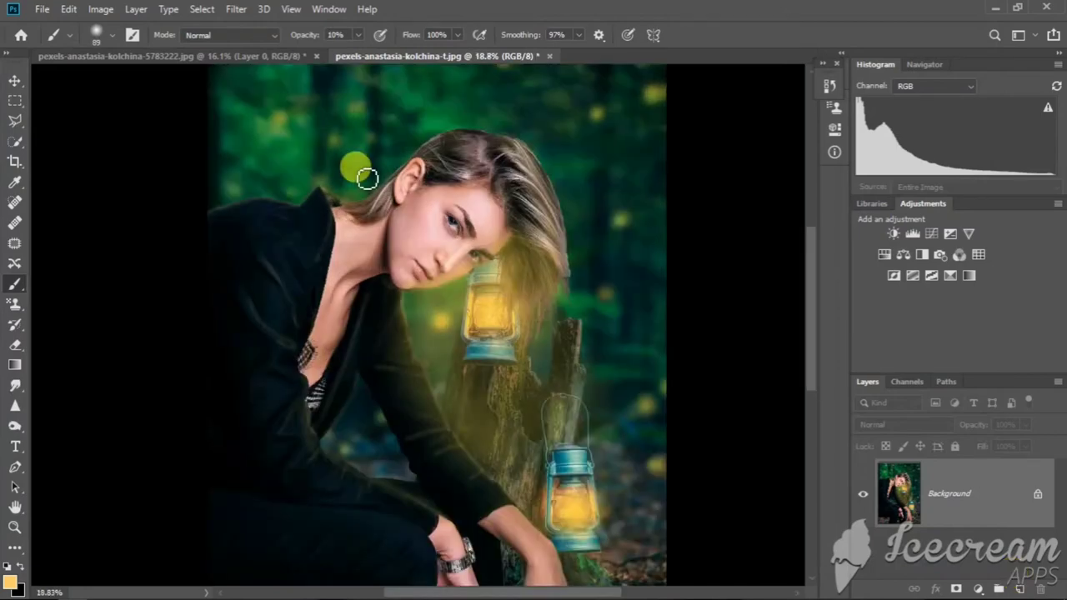
scroll(366, 178, down, 3)
scroll(368, 179, up, 6)
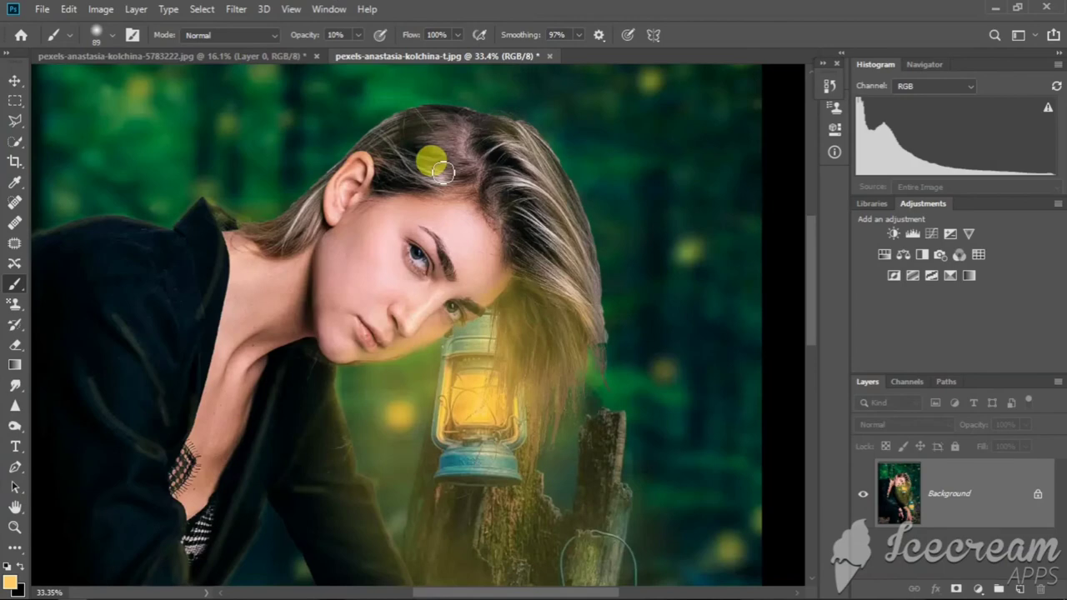
scroll(442, 171, down, 8)
scroll(219, 148, down, 1)
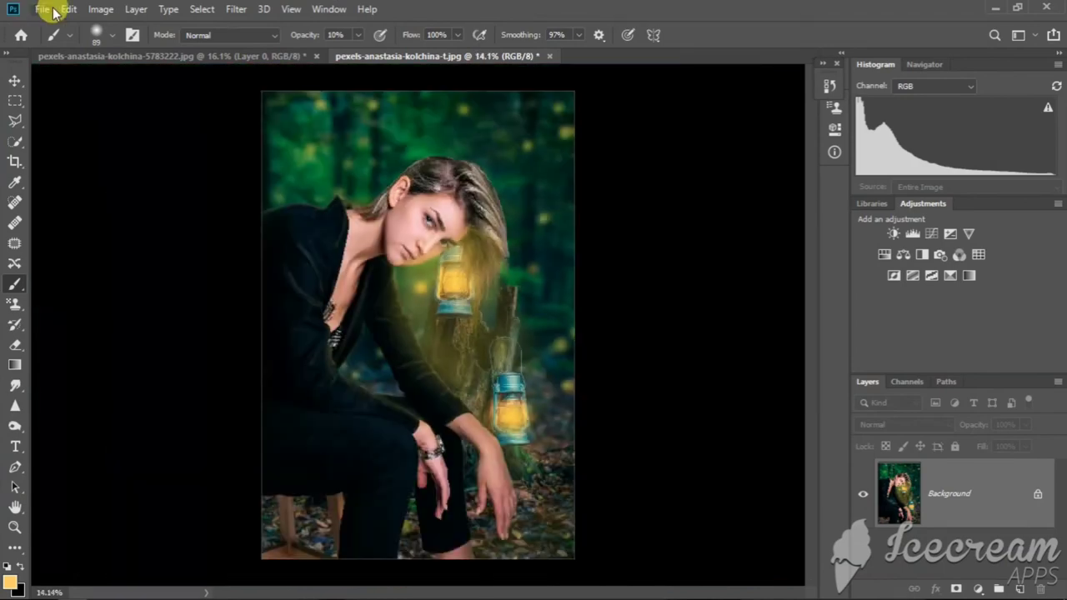
click(53, 12)
click(68, 318)
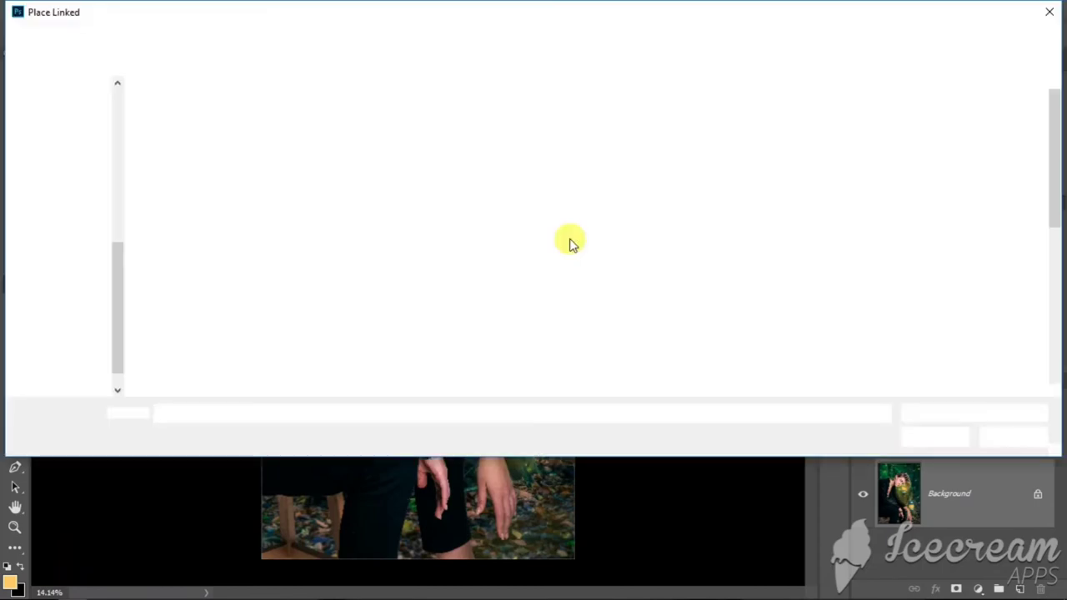
double_click(646, 233)
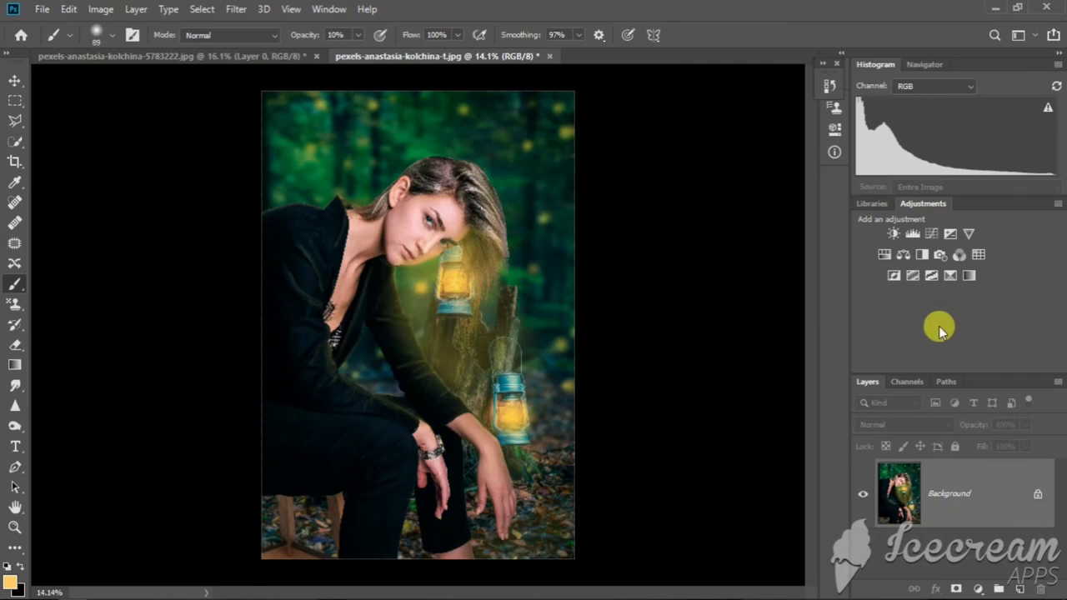
drag(498, 279, 388, 341)
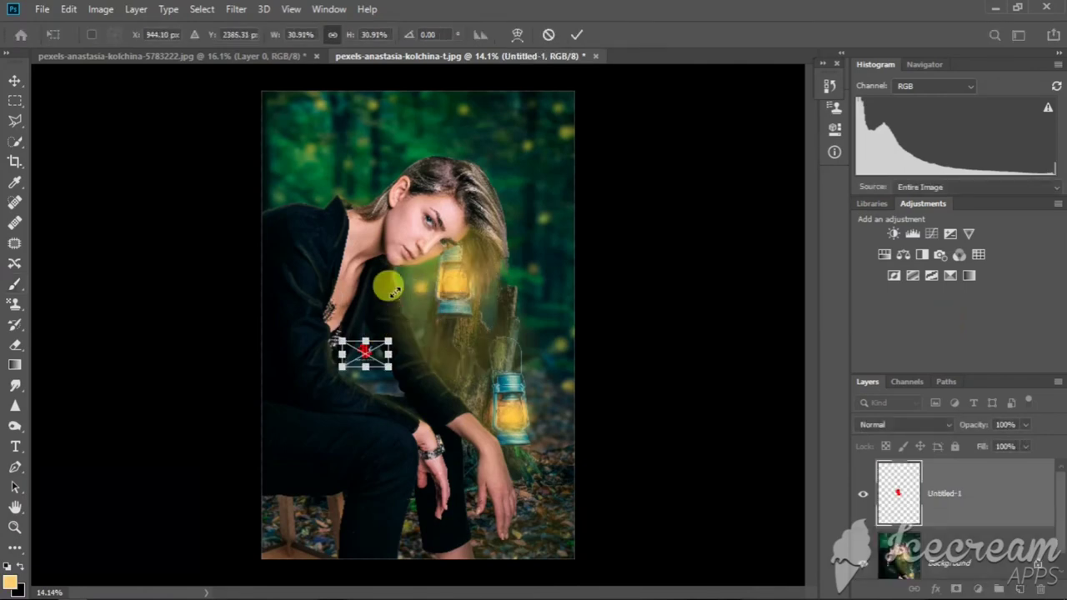
click(580, 35)
Paint a brighter glow over the upper lantern with the Brush tool
key(b)
drag(450, 263, 460, 273)
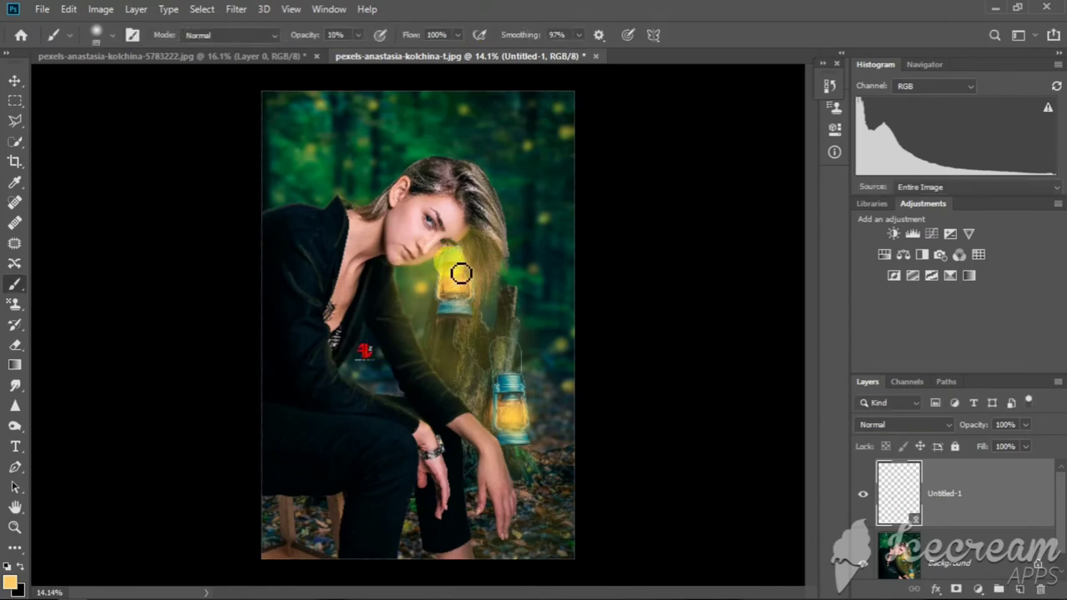
scroll(461, 274, up, 3)
scroll(456, 264, down, 3)
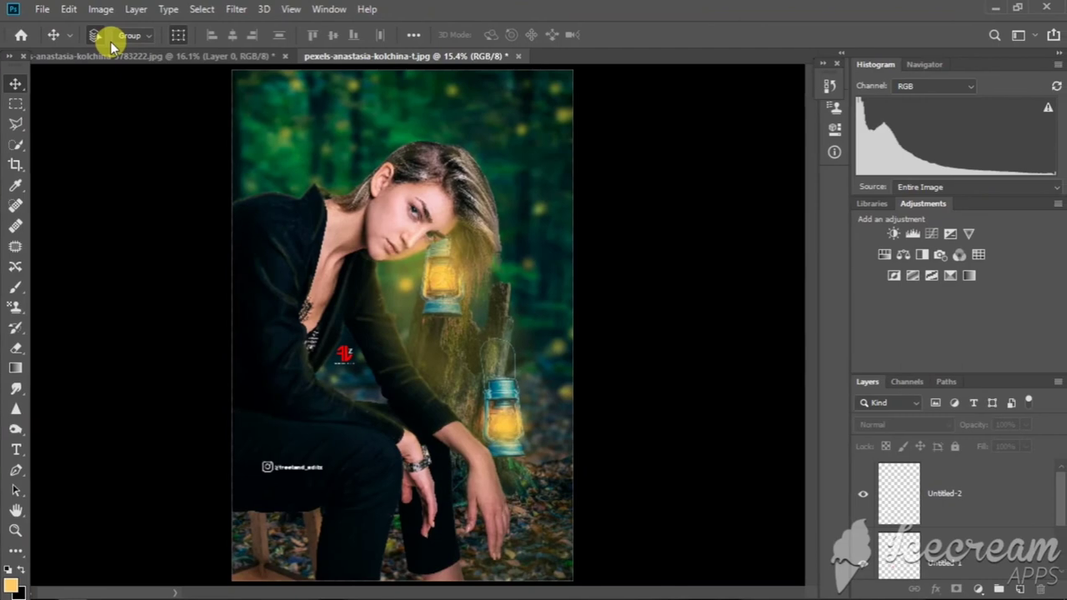
click(41, 9)
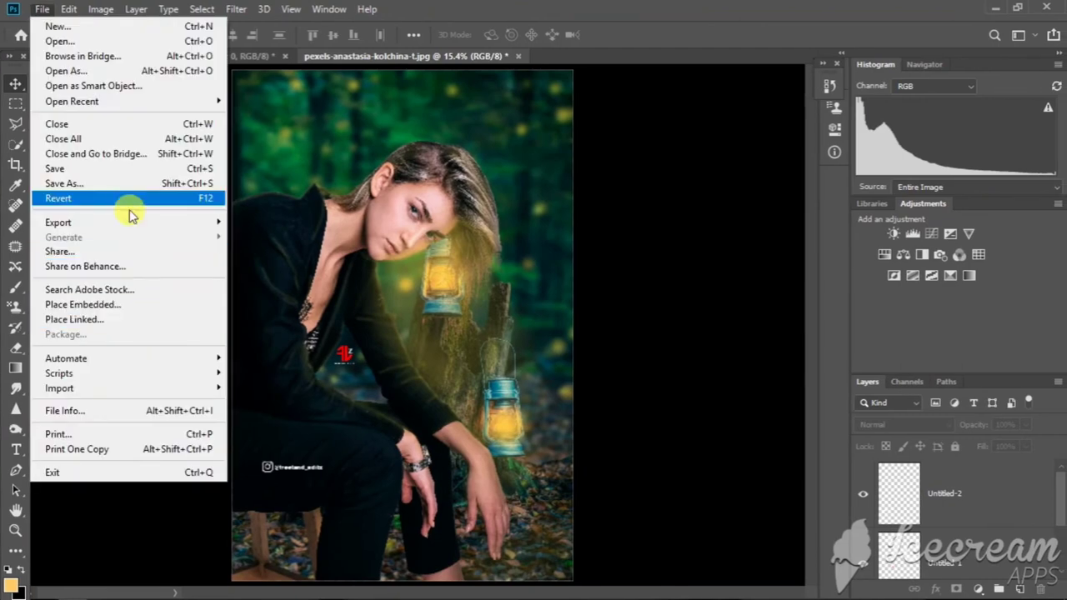
Save the composite as a JPEG file named 'fra ed2'
click(275, 228)
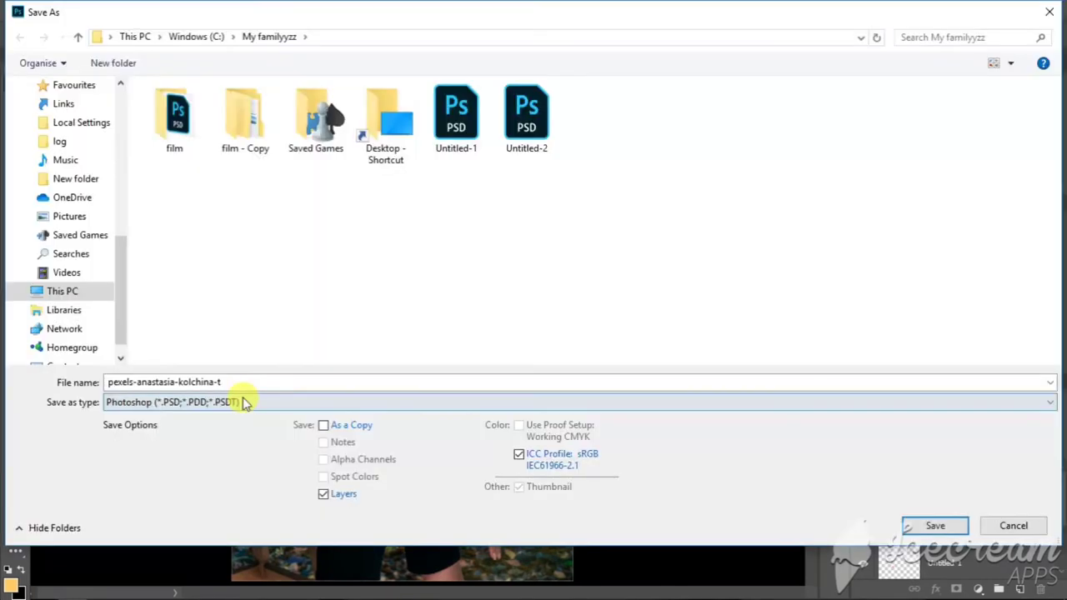
click(246, 403)
click(166, 245)
drag(108, 382, 223, 382)
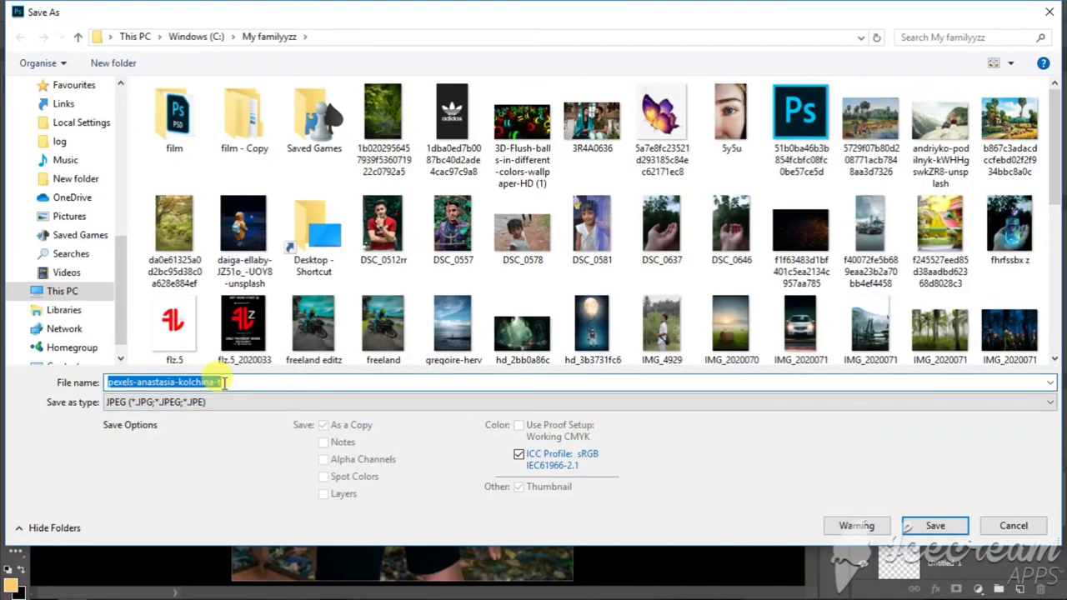
text(fr)
text(a)
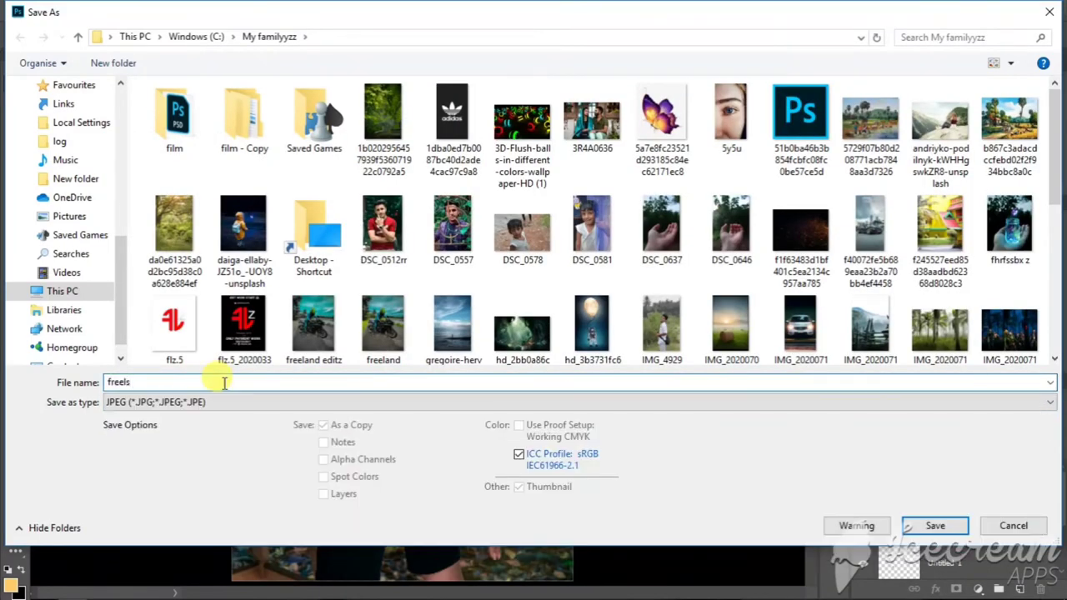
text( edit)
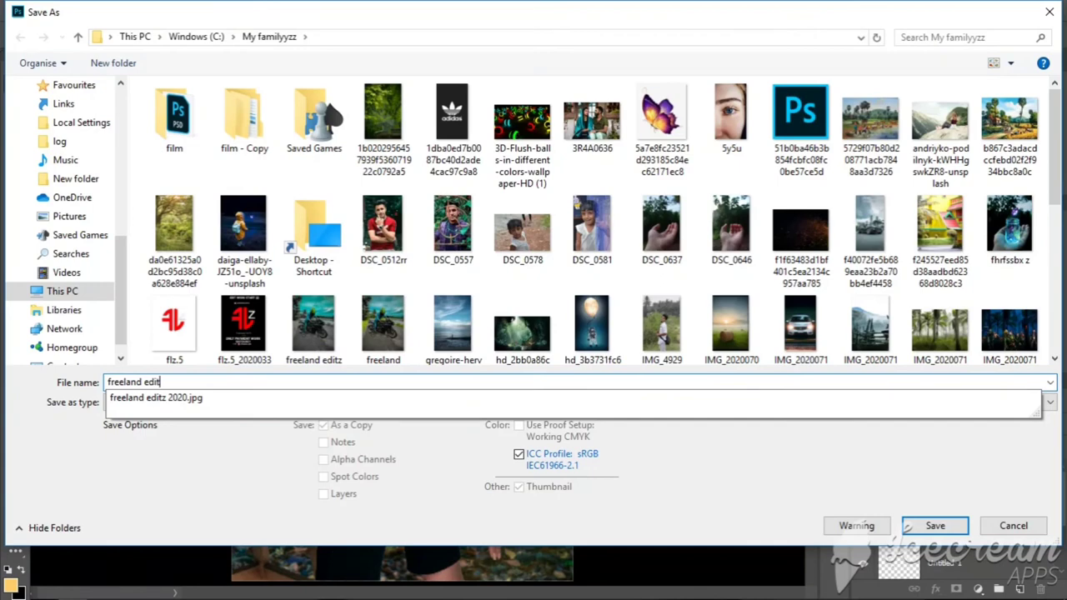
text(z2020)
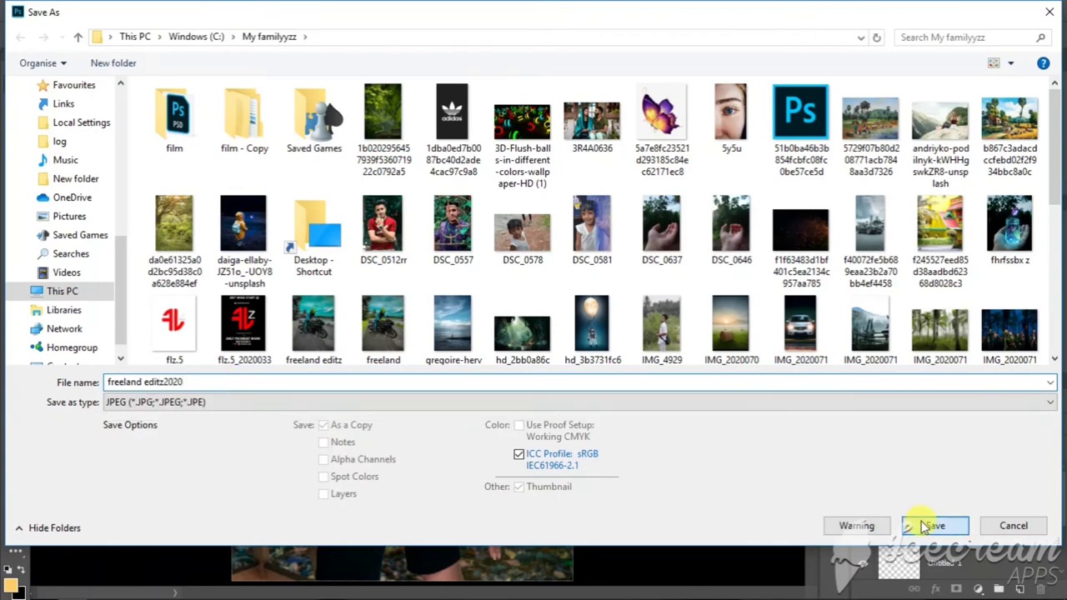
click(924, 526)
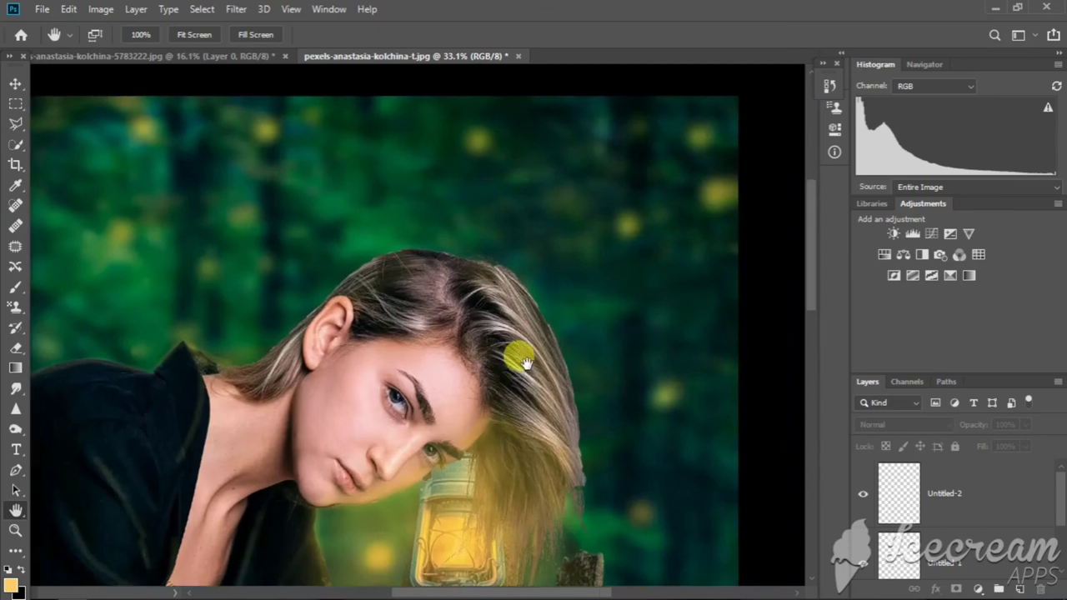
mouse_move(527, 365)
mouse_down()
mouse_move(571, 216)
mouse_move(600, 195)
mouse_move(573, 232)
mouse_move(599, 224)
mouse_move(625, 172)
mouse_move(598, 200)
mouse_up()
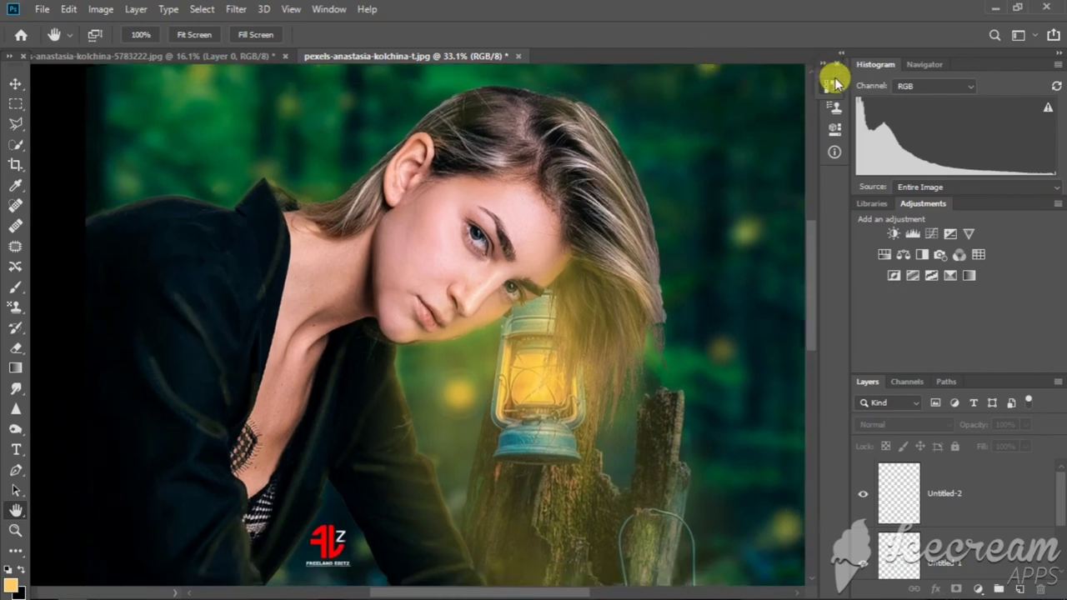
mouse_move(835, 80)
mouse_down()
mouse_move(819, 115)
mouse_move(798, 86)
mouse_up()
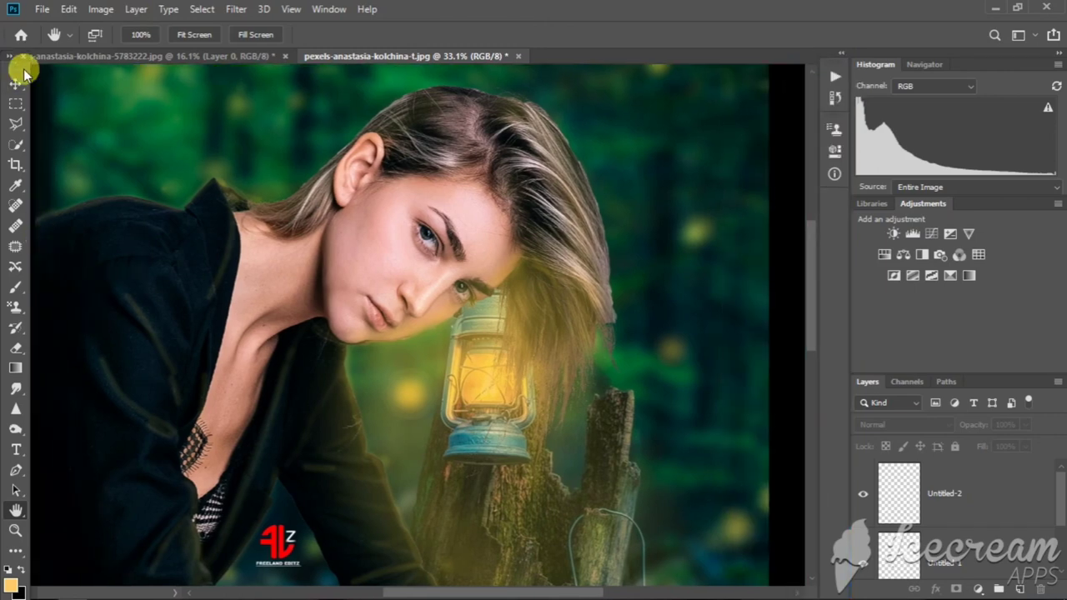